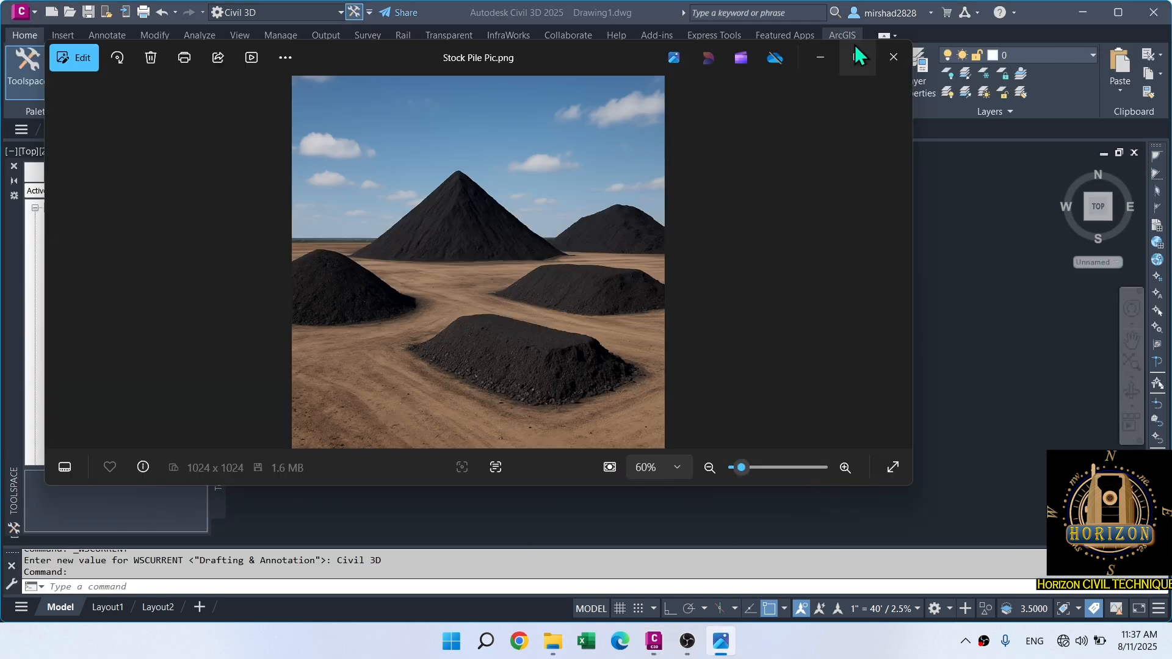
View Stock Pile Pic.png enlarged to 100% and examine the base and top edges of the stockpiles.
left_click(854, 47)
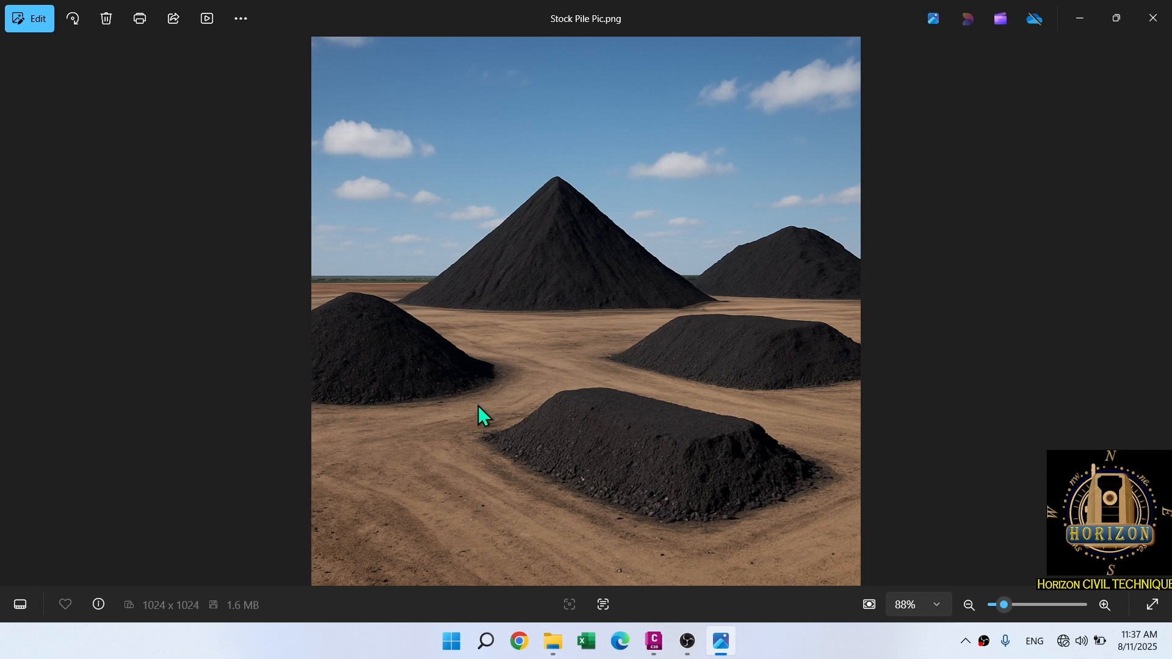
scroll(478, 405, "up", 1)
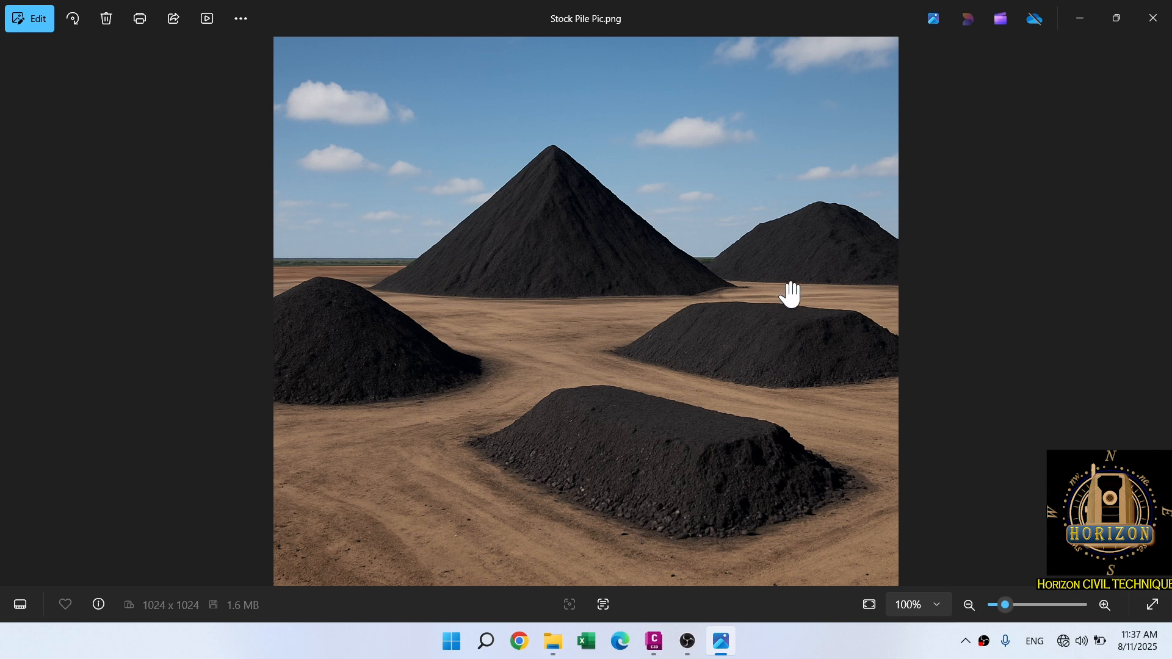
key("alt")
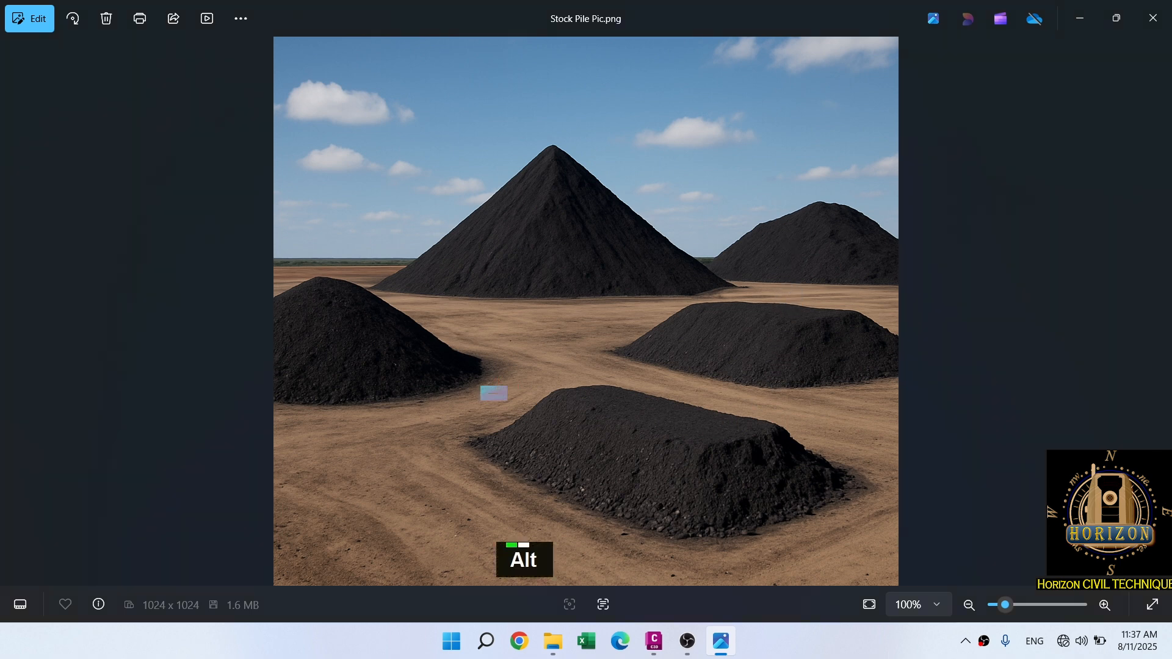
left_click_drag(483, 388, 761, 506)
left_click_drag(474, 202, 636, 293)
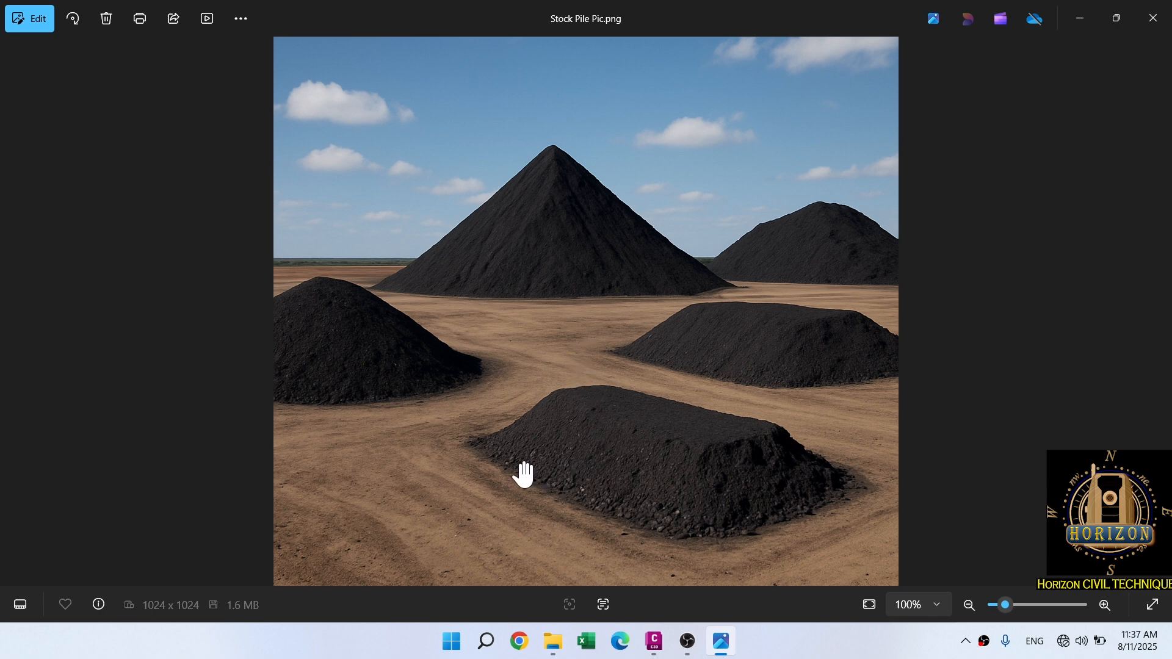
key("alt+z")
left_click_drag(536, 491, 470, 531)
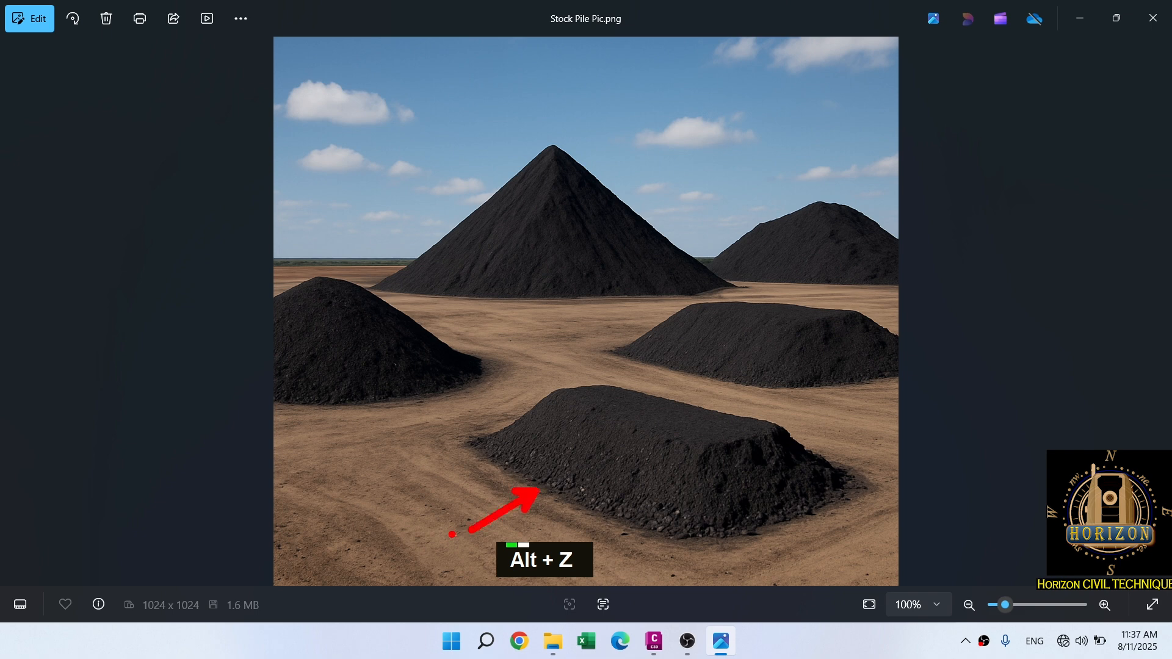
mouse_move(590, 427)
left_mouse_down()
mouse_move(568, 437)
mouse_move(550, 480)
left_mouse_up()
left_click_drag(685, 529, 686, 548)
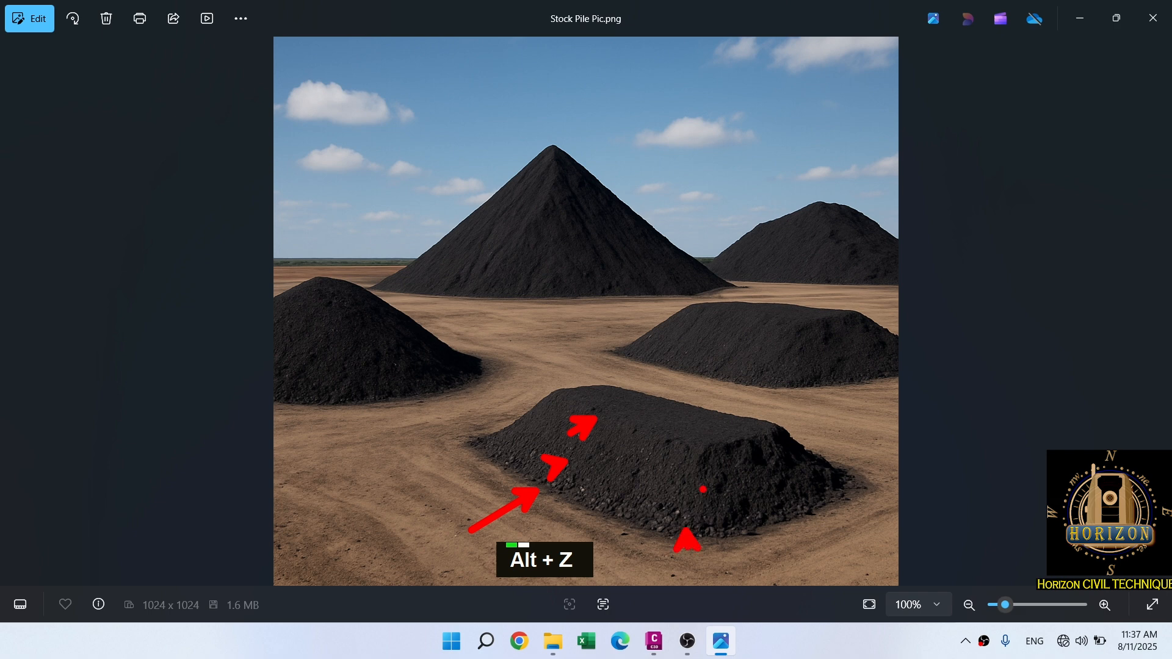
left_click_drag(697, 455, 693, 514)
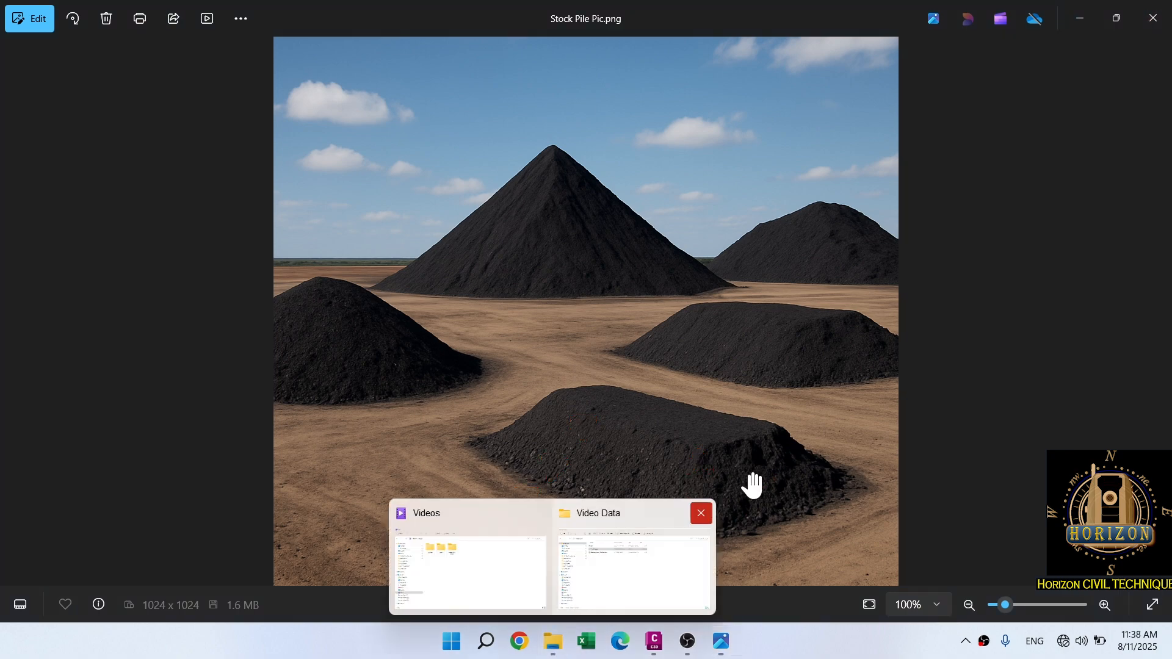
Open the NSL file from the Video Data folder in Excel and look through its survey point rows.
left_click(633, 570)
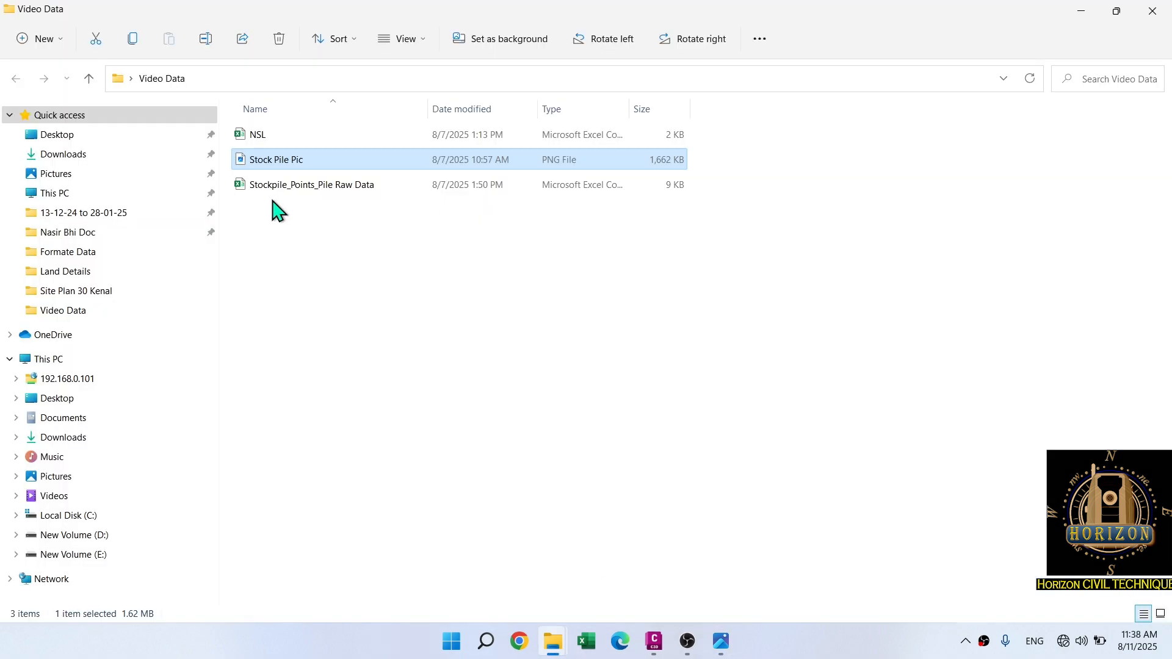
double_click(272, 135)
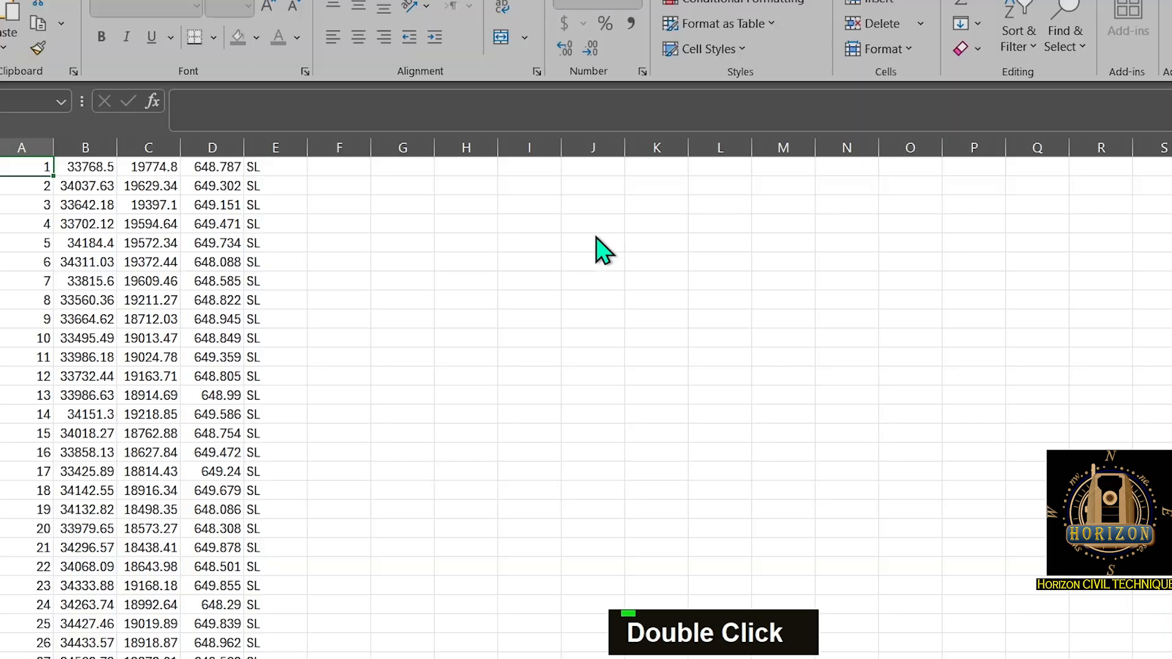
scroll(513, 353, "down", 13)
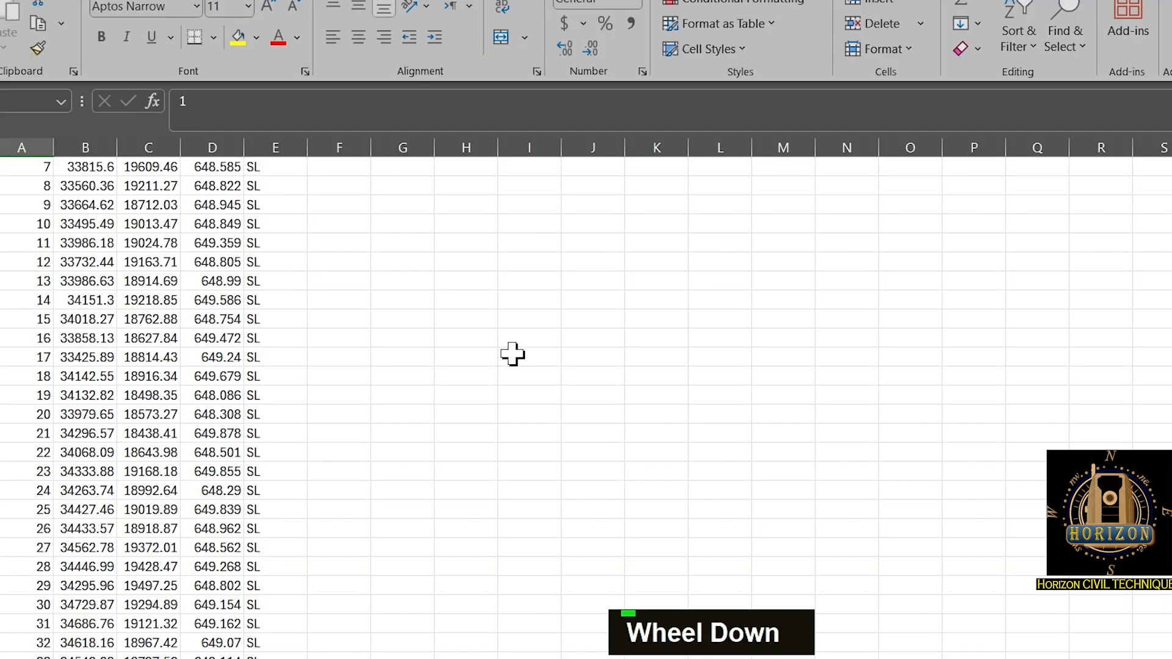
scroll(493, 427, "up", 2)
scroll(493, 427, "up", 11)
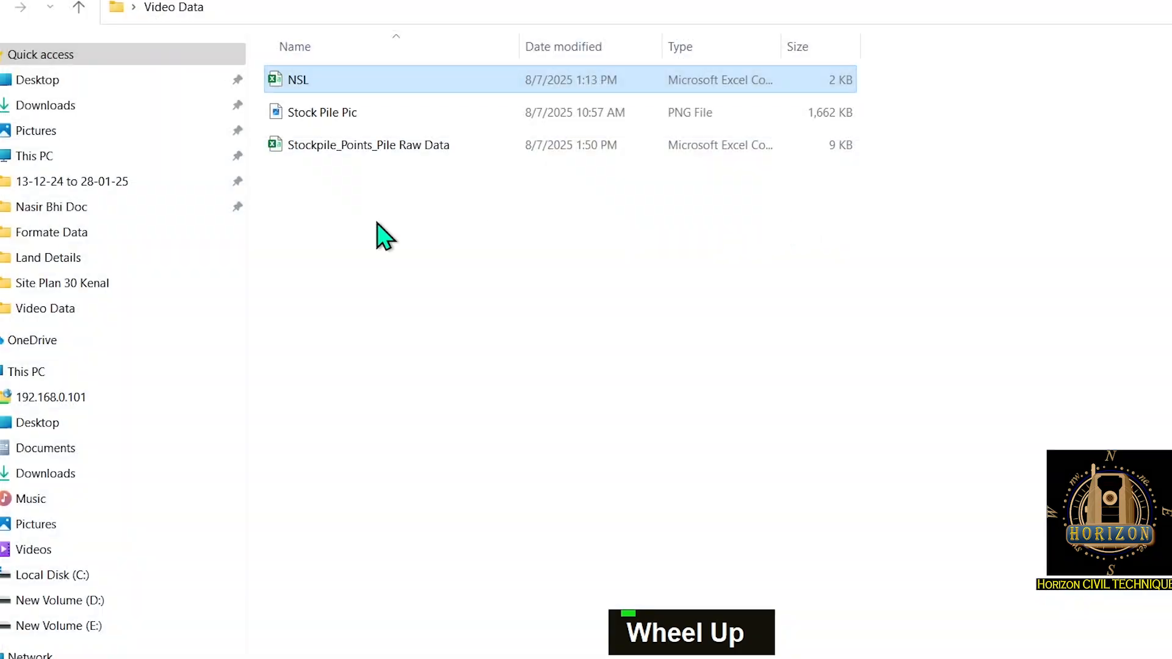
Open Stockpile_Points_Pile Raw Data from the Video Data folder and review the point rows and pile descriptions.
double_click(346, 146)
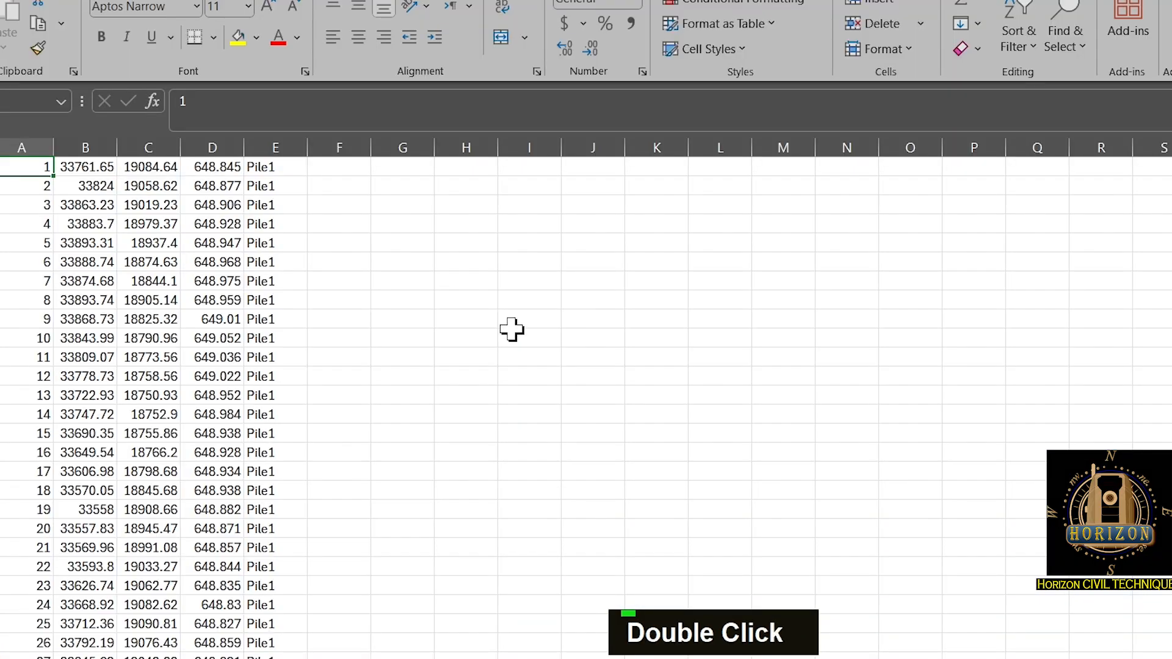
scroll(217, 342, "down", 6)
scroll(213, 343, "down", 6)
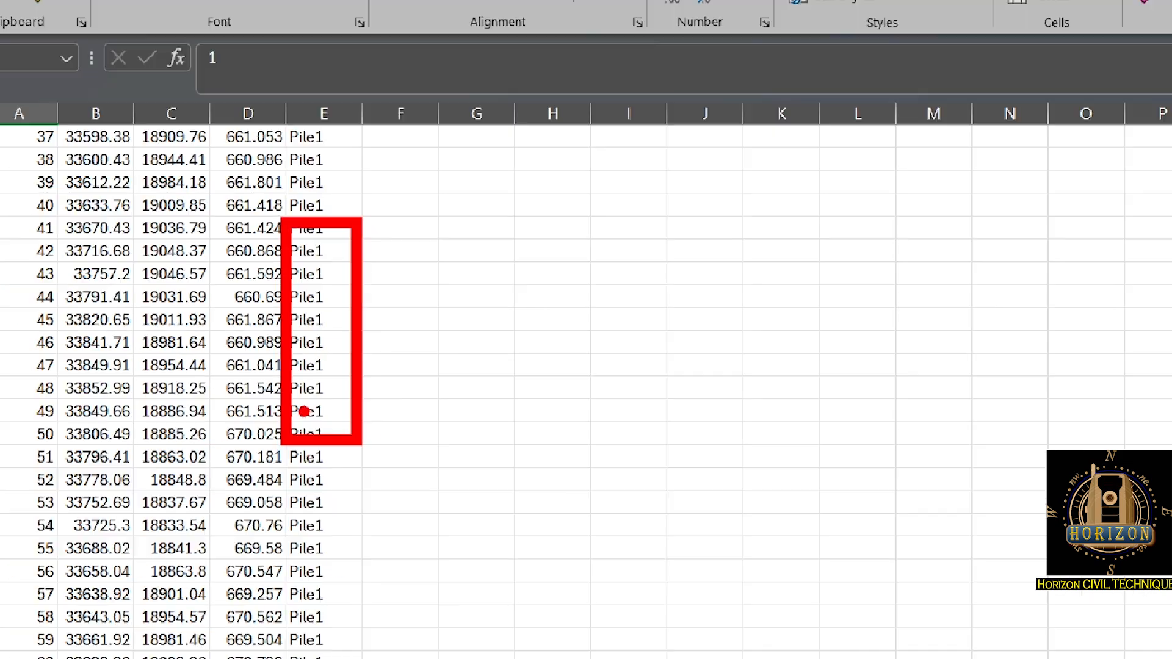
scroll(318, 476, "down", 2)
scroll(244, 451, "down", 19)
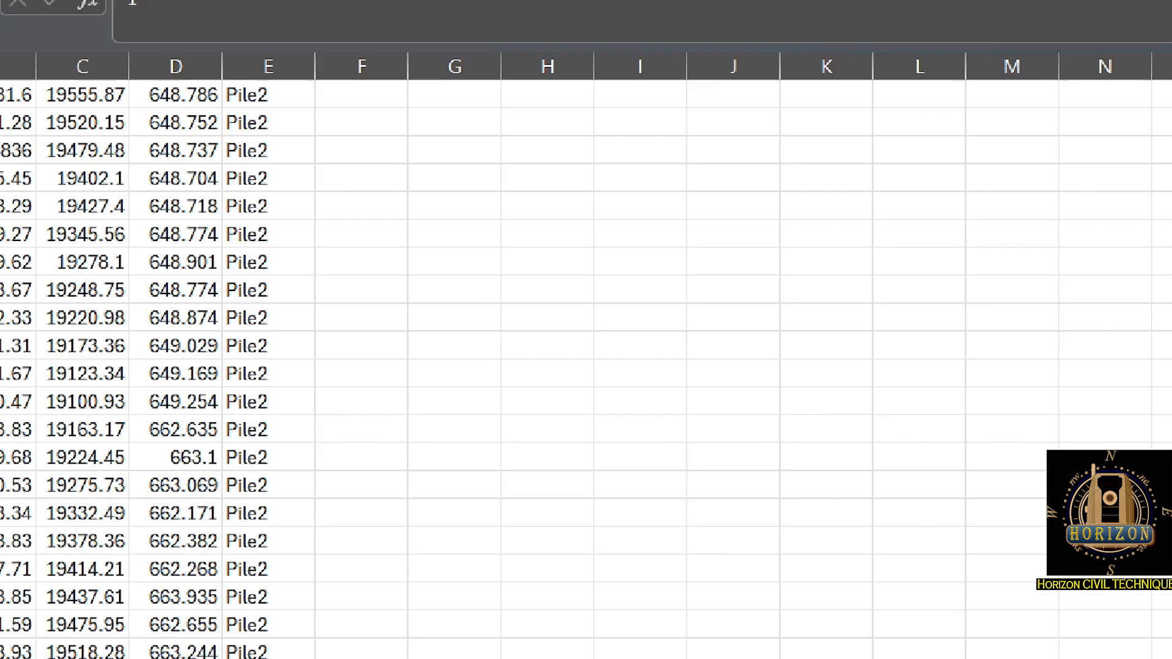
left_click_drag(316, 227, 233, 472, "ctrl")
scroll(278, 365, "down", 20)
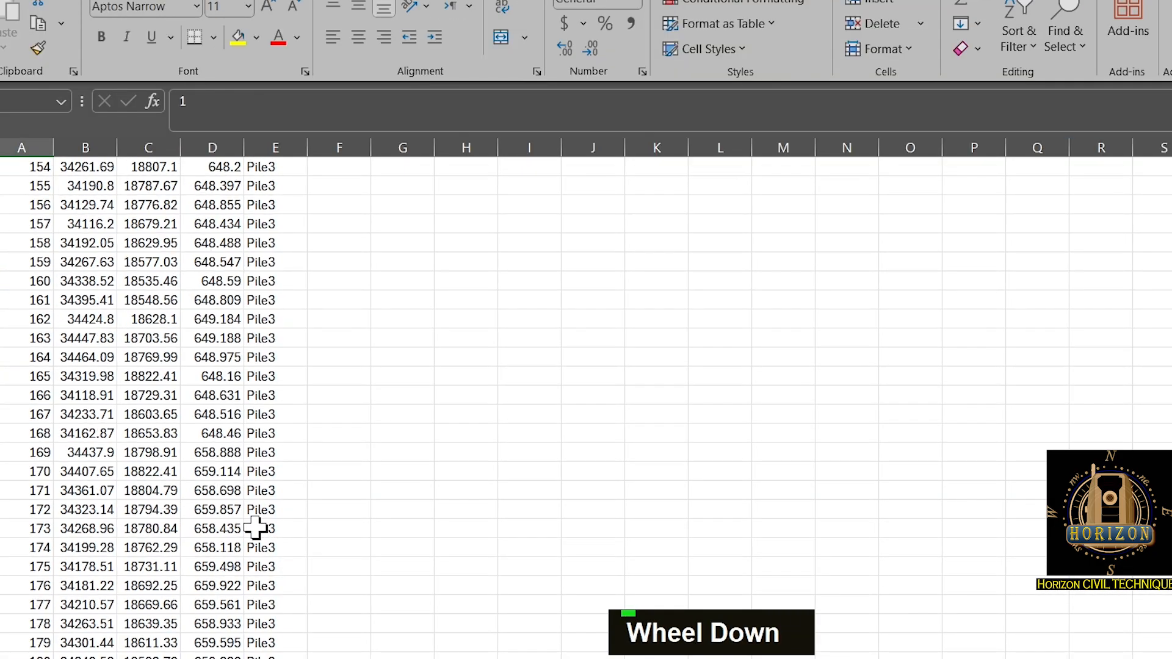
scroll(267, 546, "down", 15)
scroll(267, 545, "up", 4)
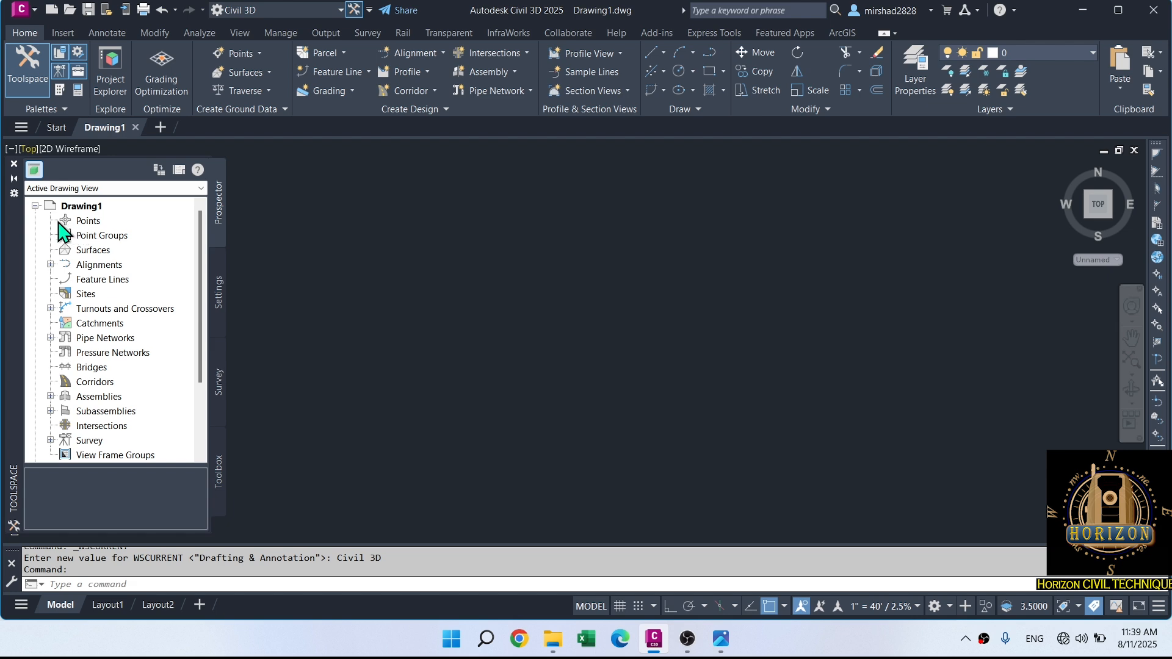
In Civil 3D, start a point import into Drawing1 with Stockpile_Points_Pile Raw Data from the Video Data folder as source file.
key("z")
key("Escape")
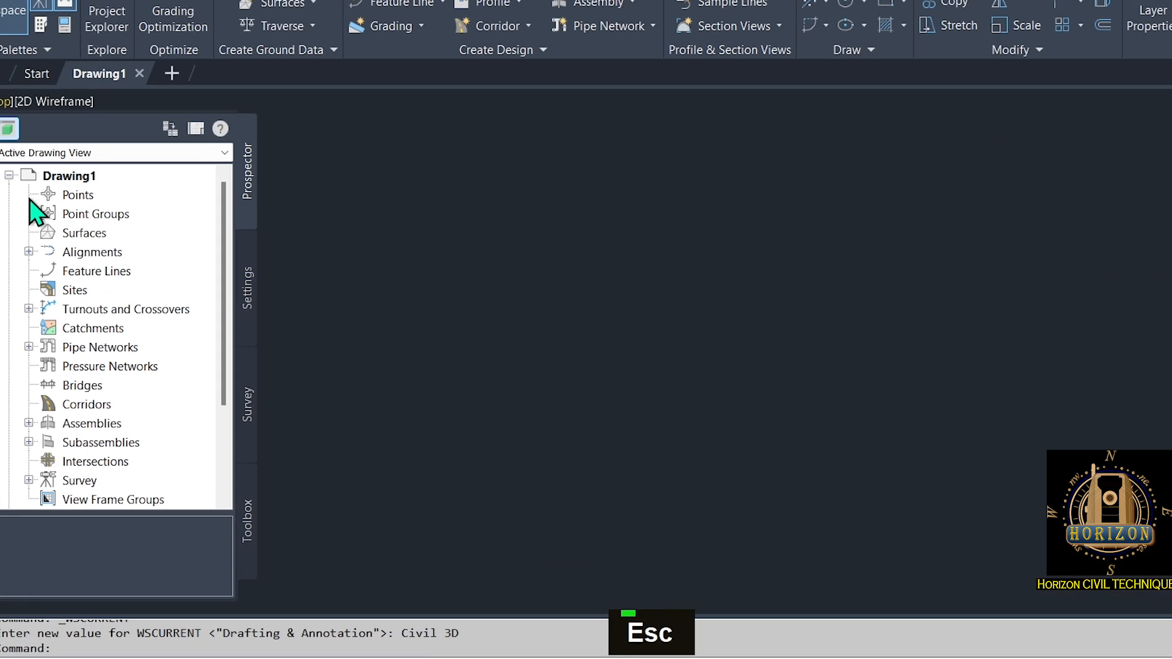
left_click(69, 196)
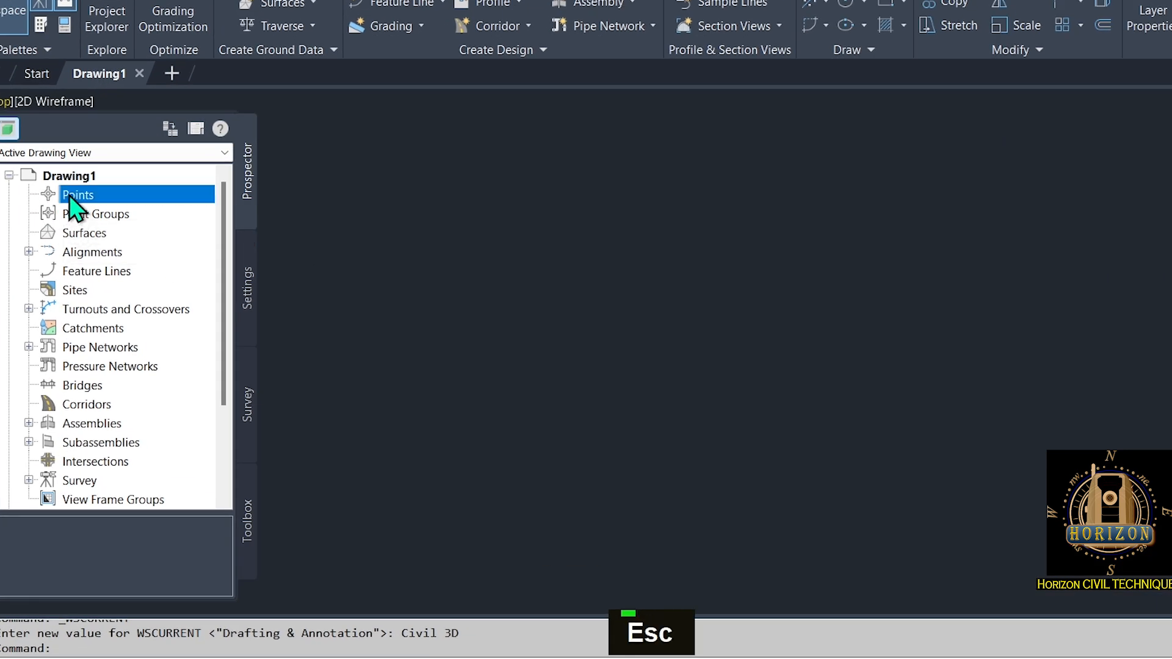
right_click(69, 197)
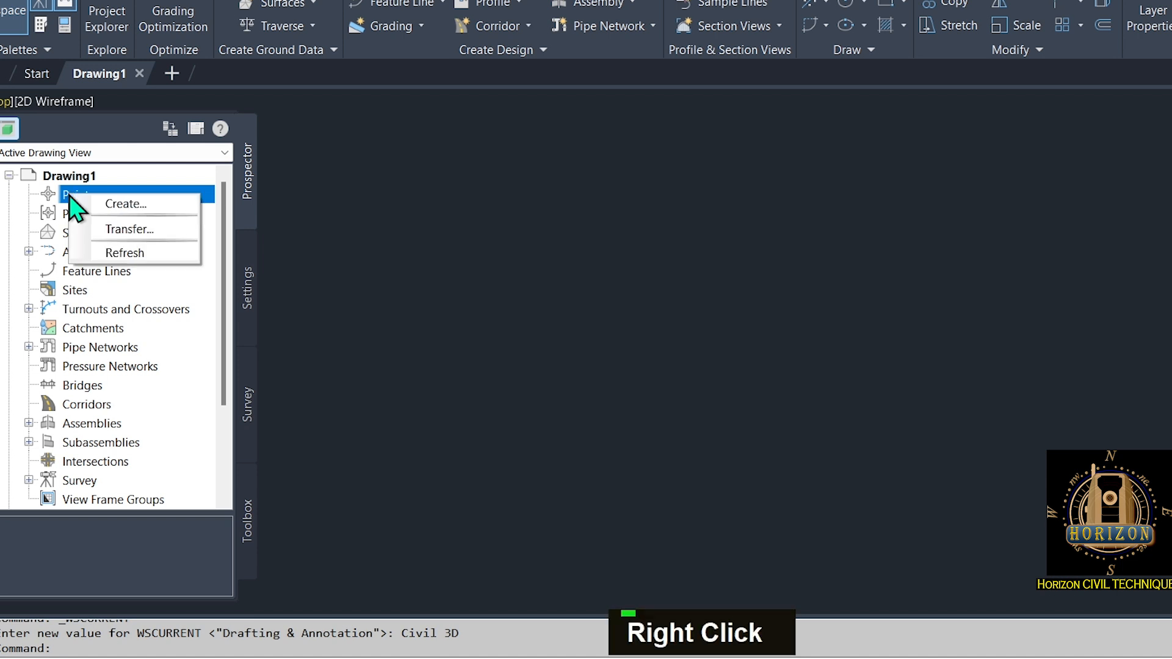
left_click(125, 204)
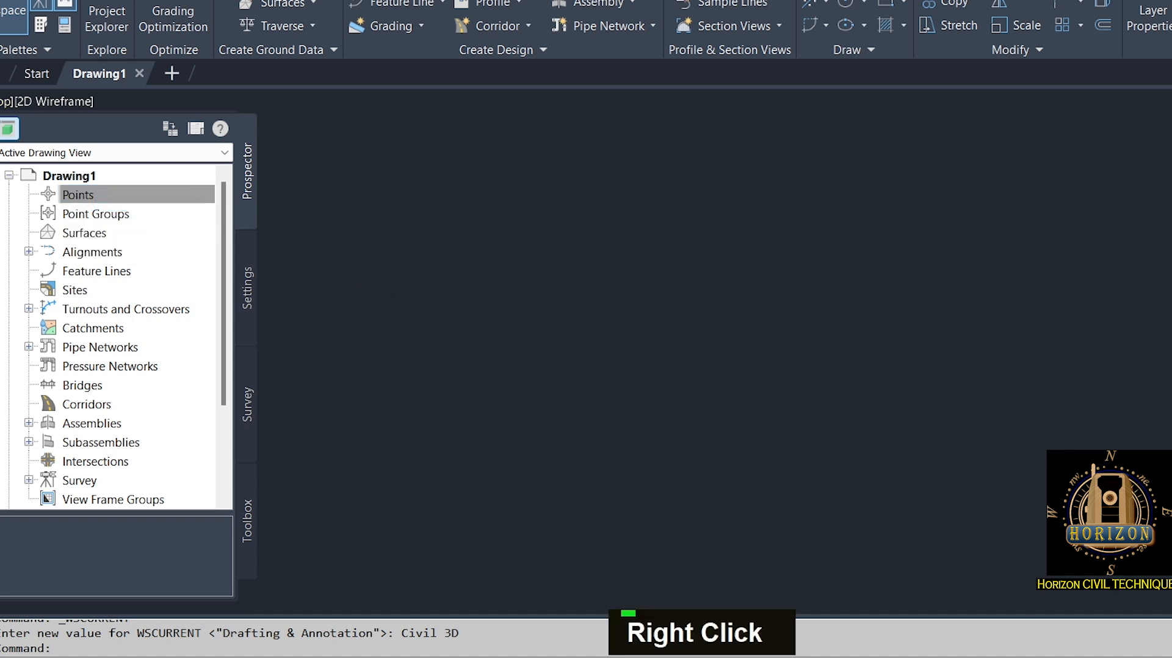
left_click(592, 126)
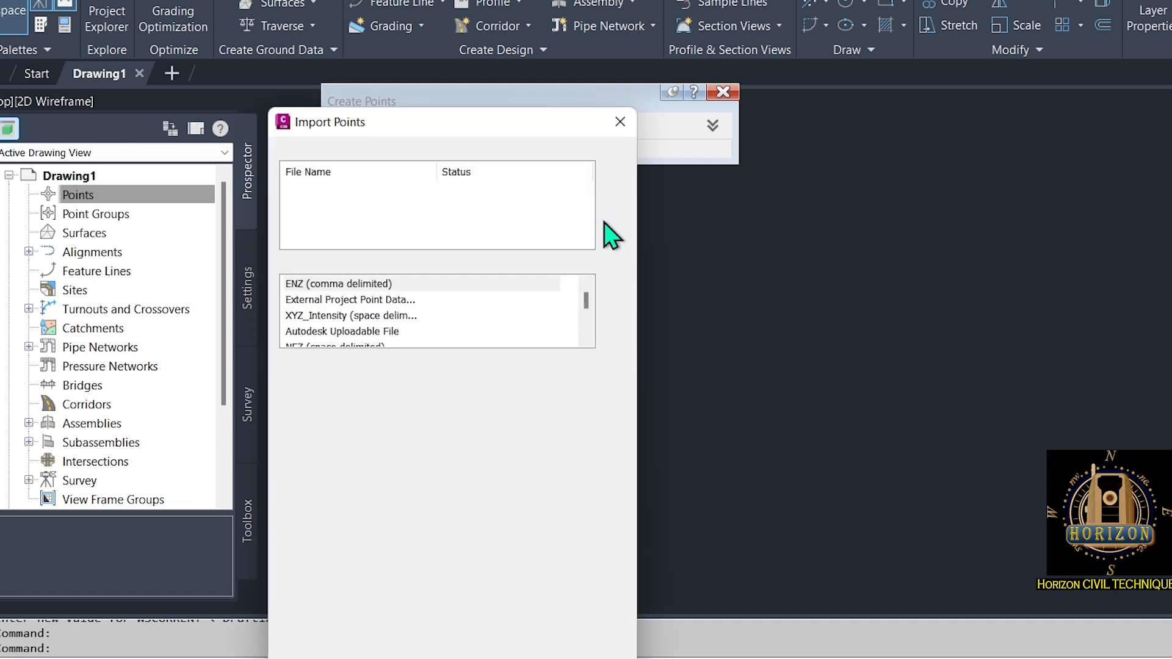
left_click(615, 169)
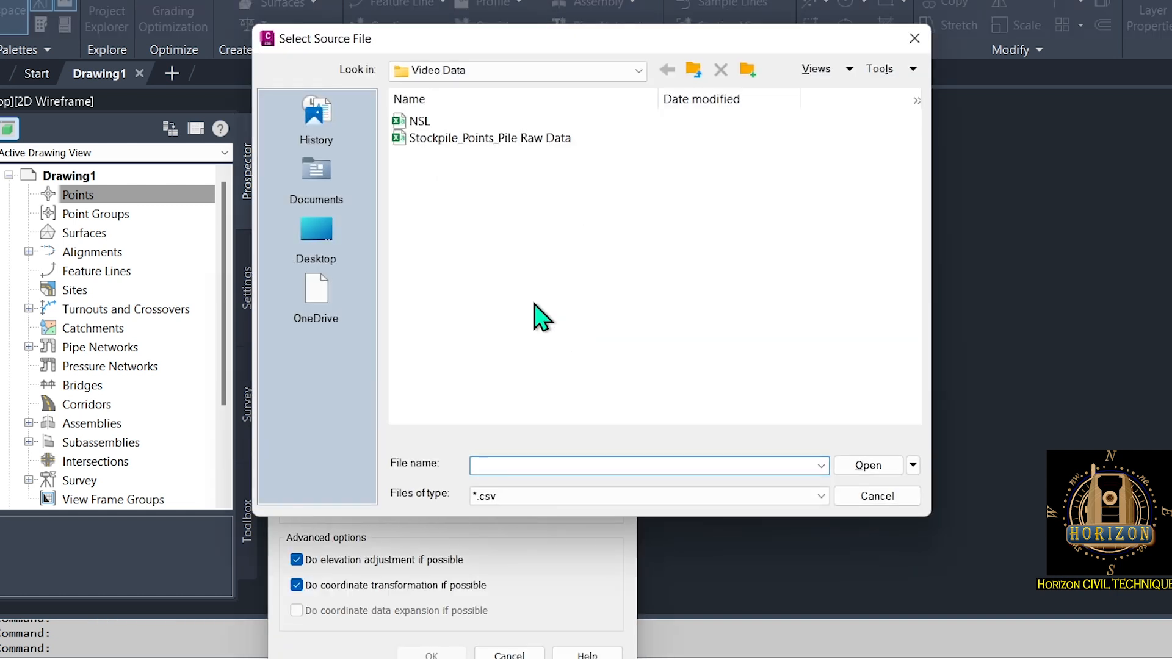
left_click(442, 140)
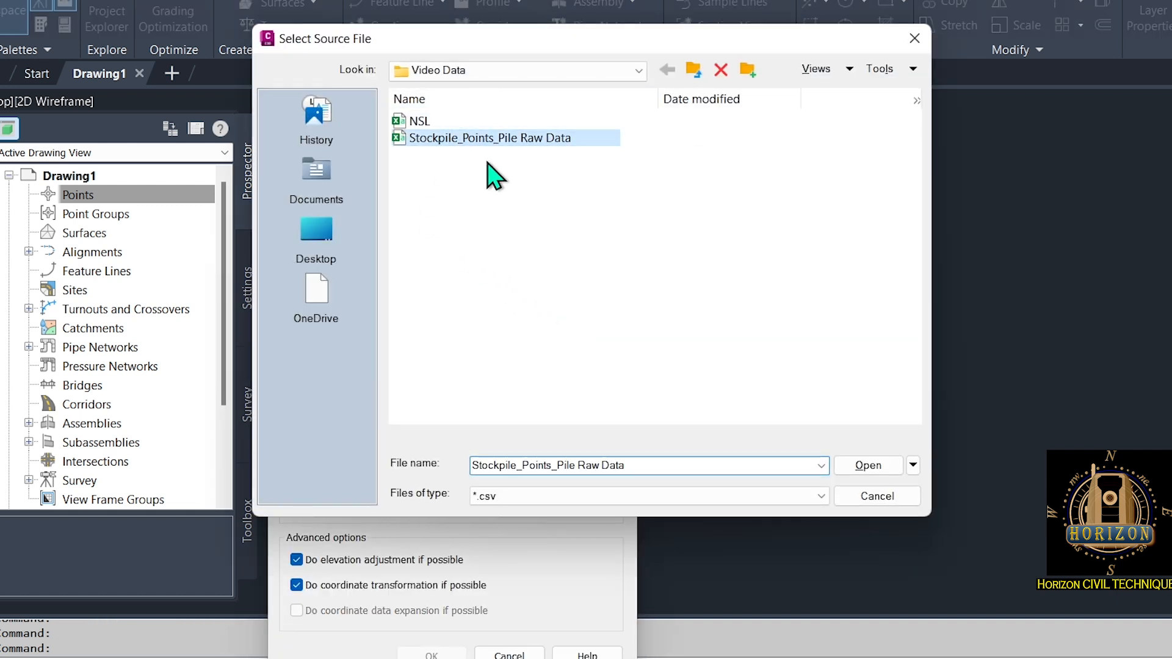
left_click(869, 470)
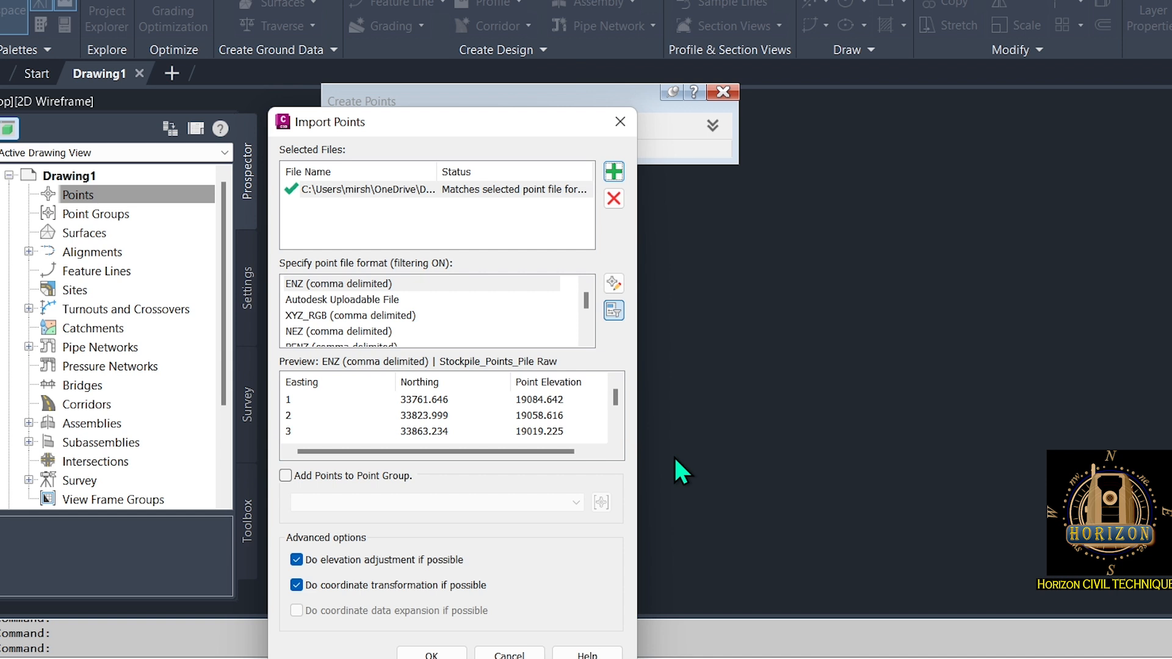
Import the points in PNEZD (comma delimited) format without a point group, keeping elevation adjustment and coordinate transformation enabled, and close the point creation tools.
left_click(586, 336)
left_click(586, 337)
left_click(340, 332)
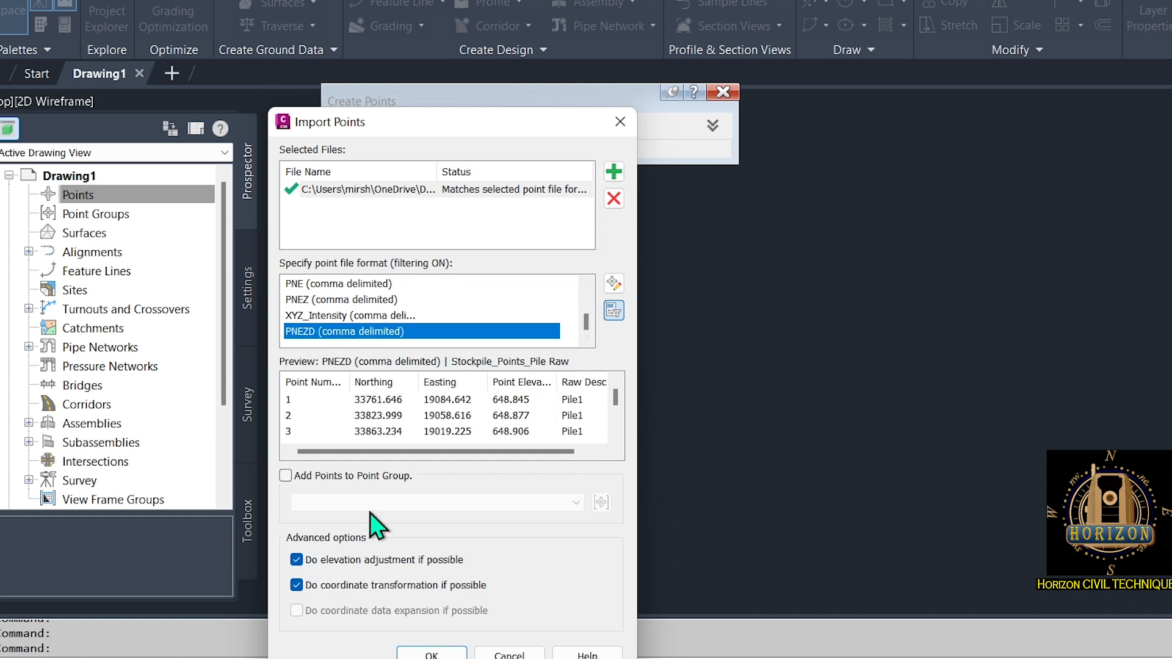
double_click(302, 476)
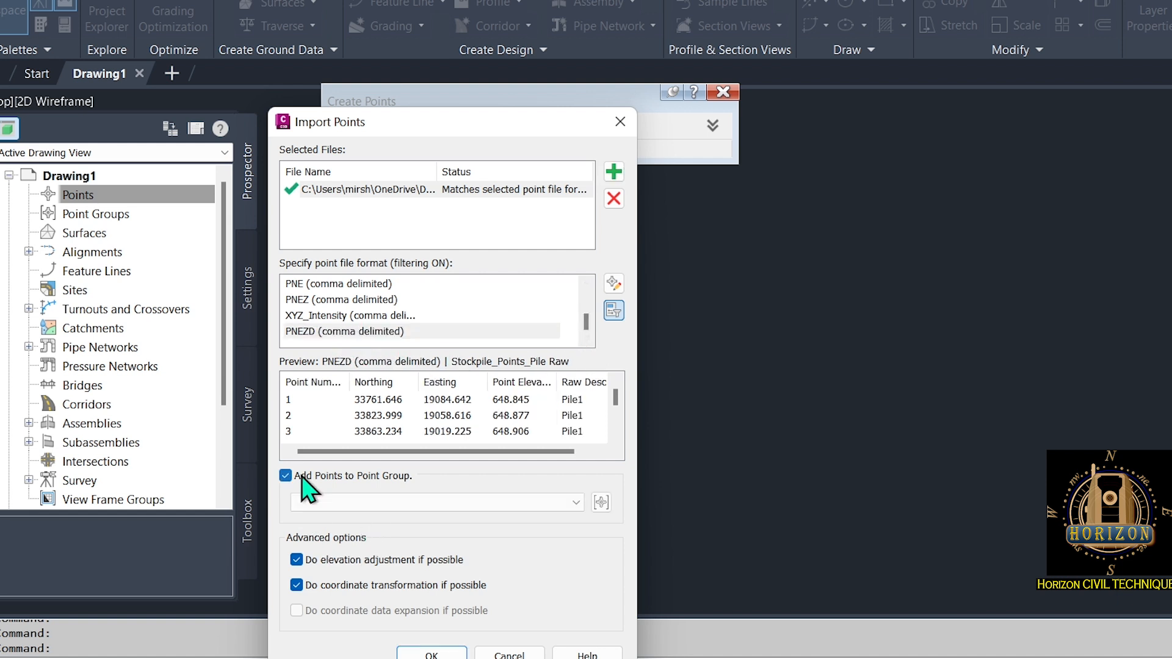
left_click(489, 586)
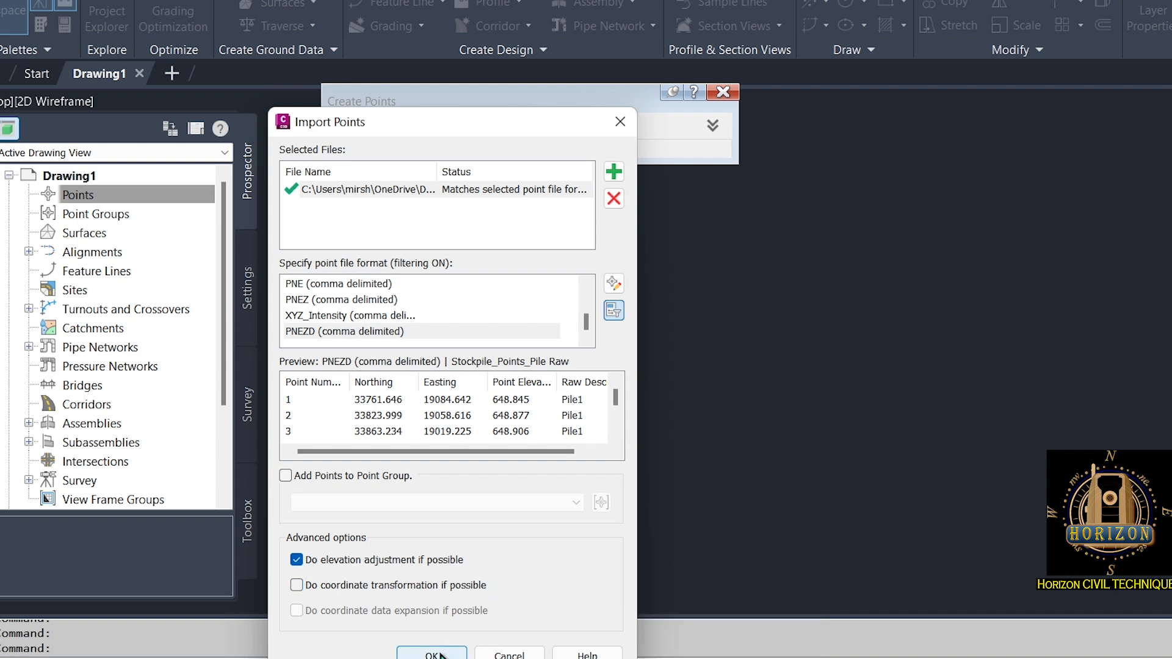
left_click(296, 584)
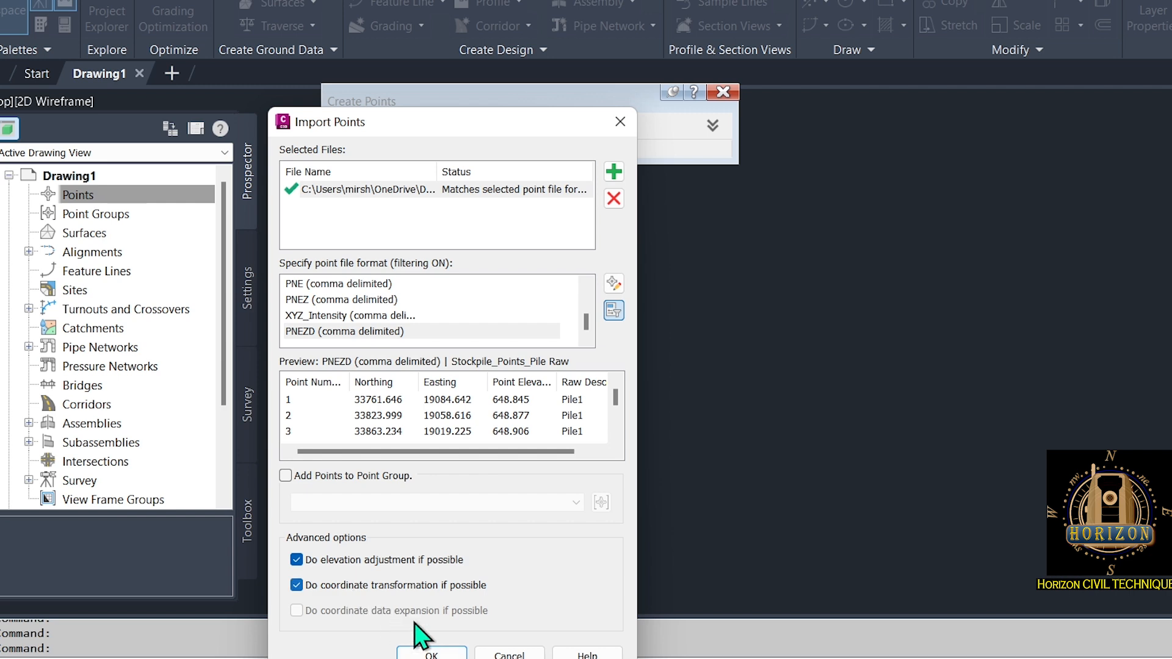
left_click(432, 655)
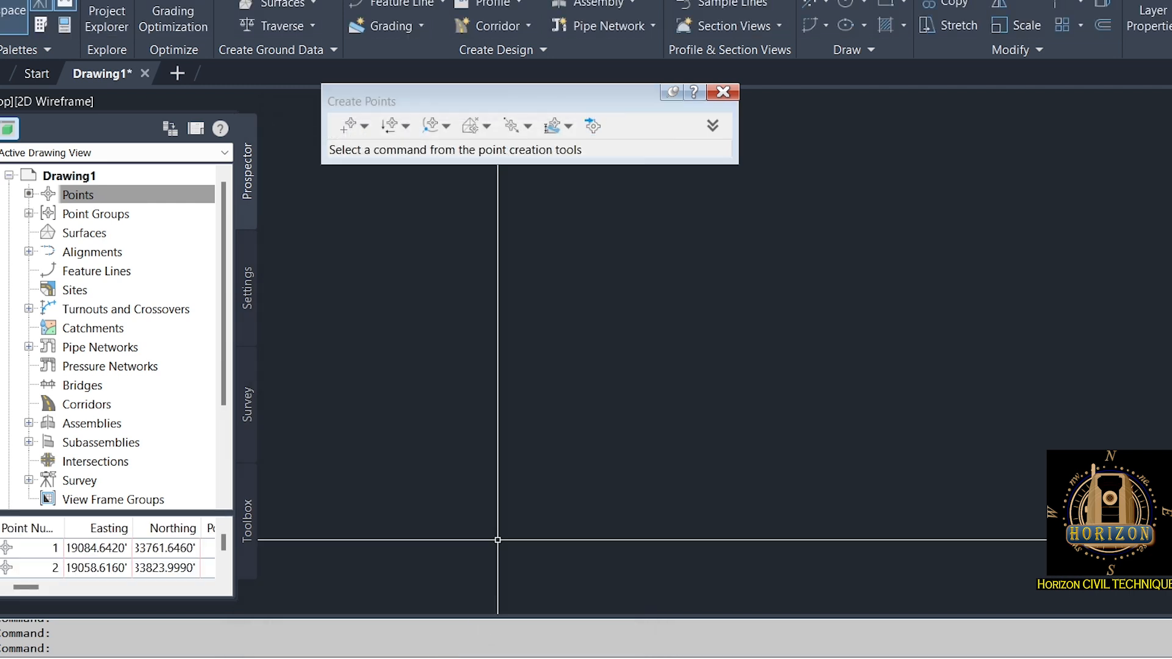
left_click(721, 93)
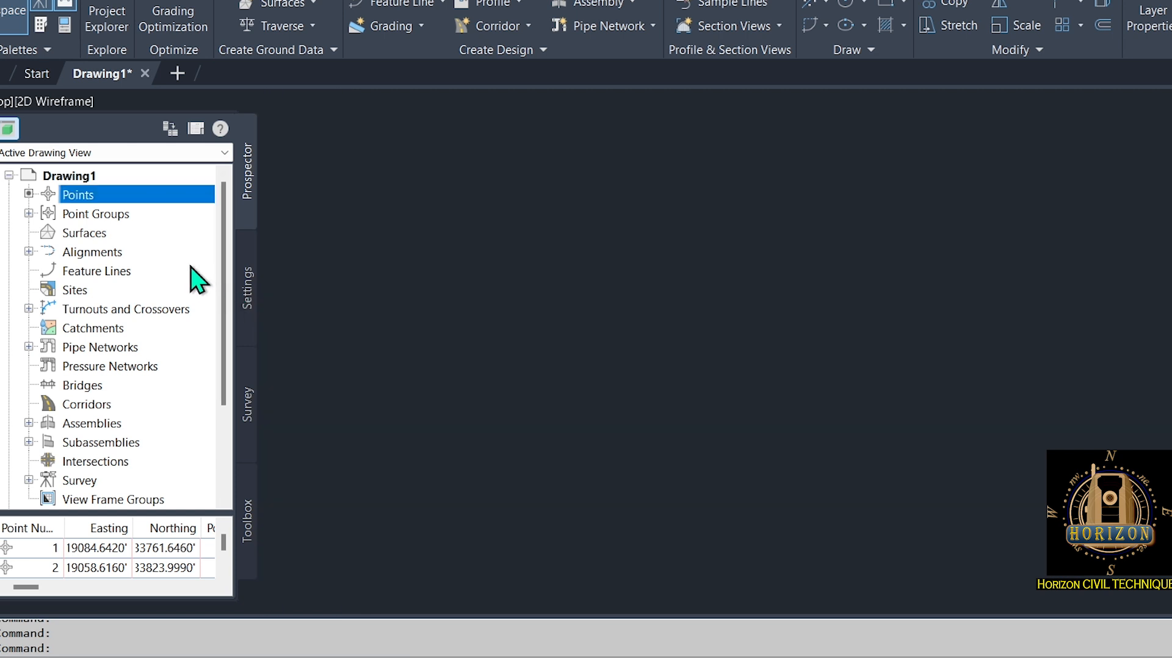
Open the properties of the _All Points group and review the pile descriptions throughout its point list.
left_click(29, 214)
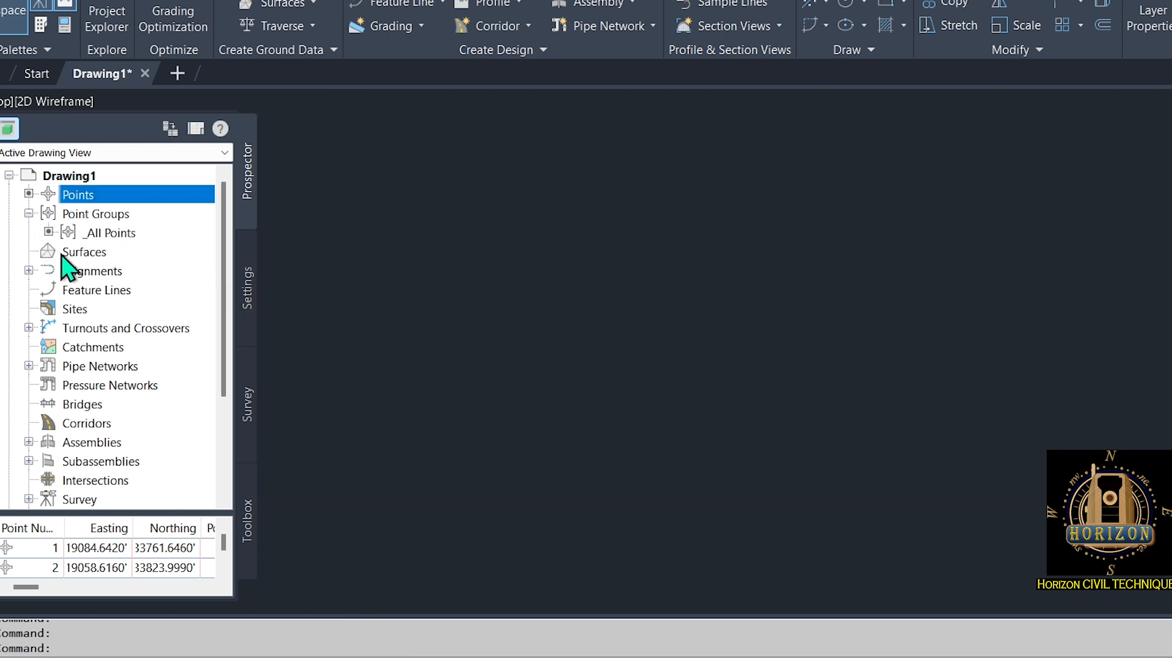
right_click(97, 239)
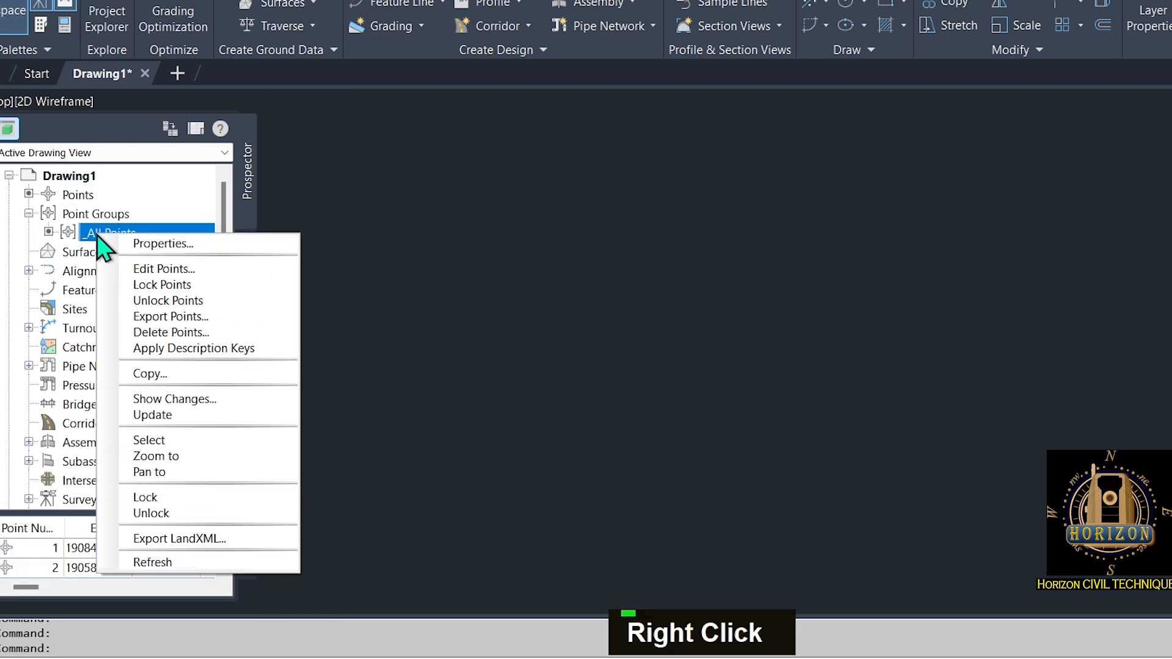
left_click(163, 243)
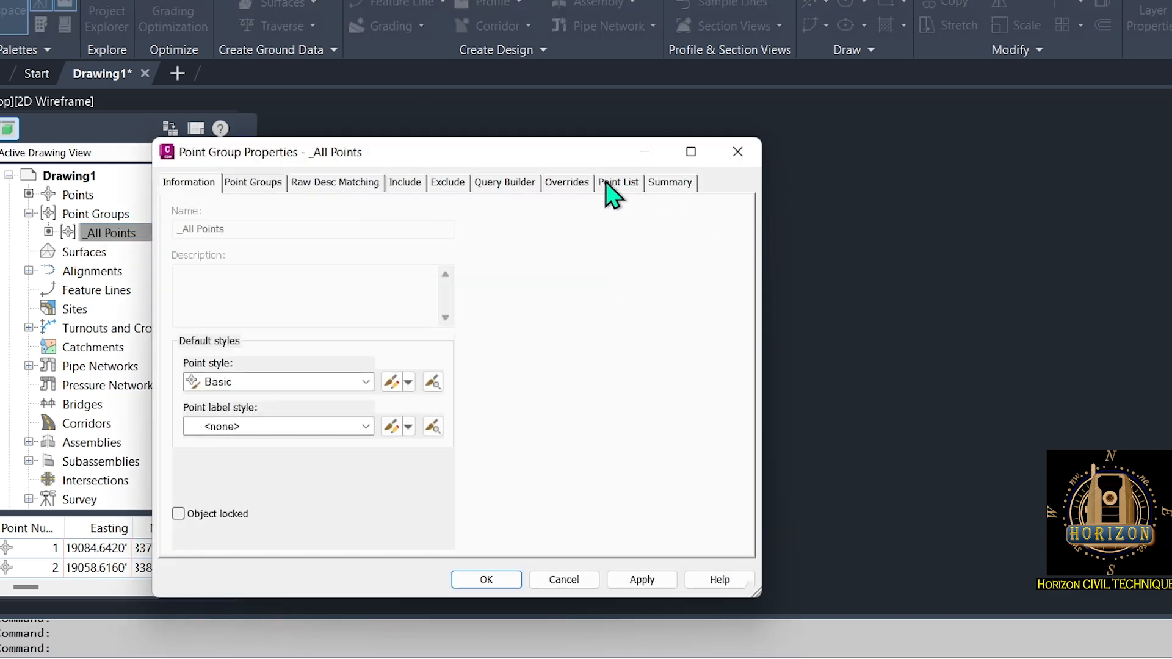
left_click(618, 183)
scroll(570, 379, "down", 20)
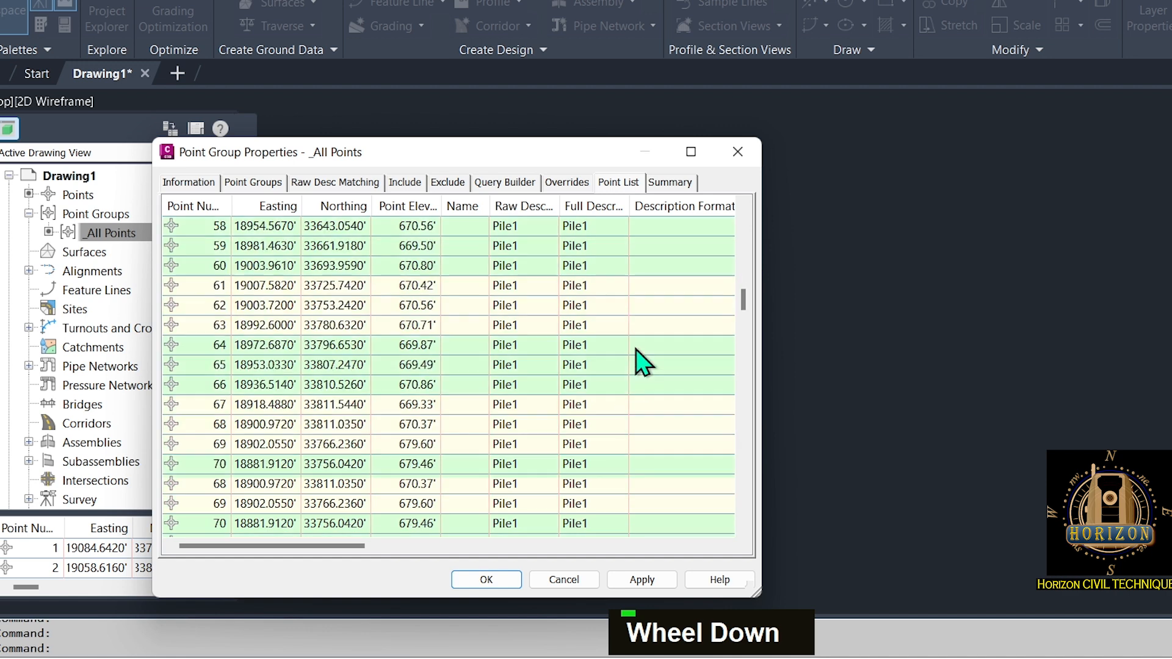
scroll(610, 408, "down", 16)
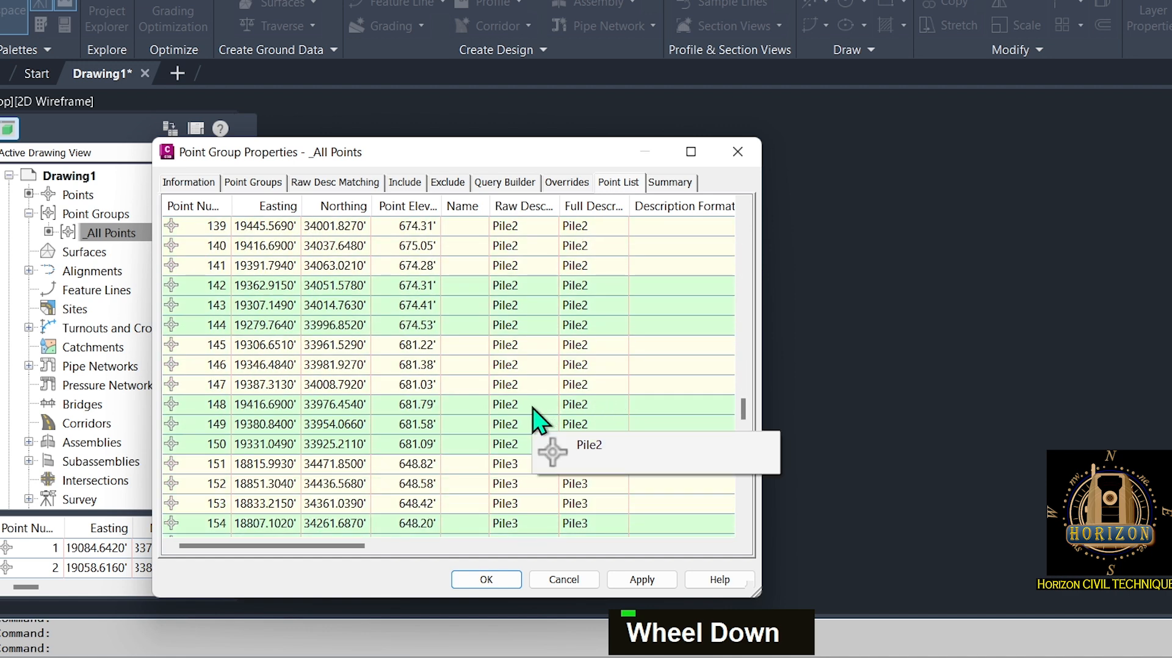
scroll(702, 476, "down", 12)
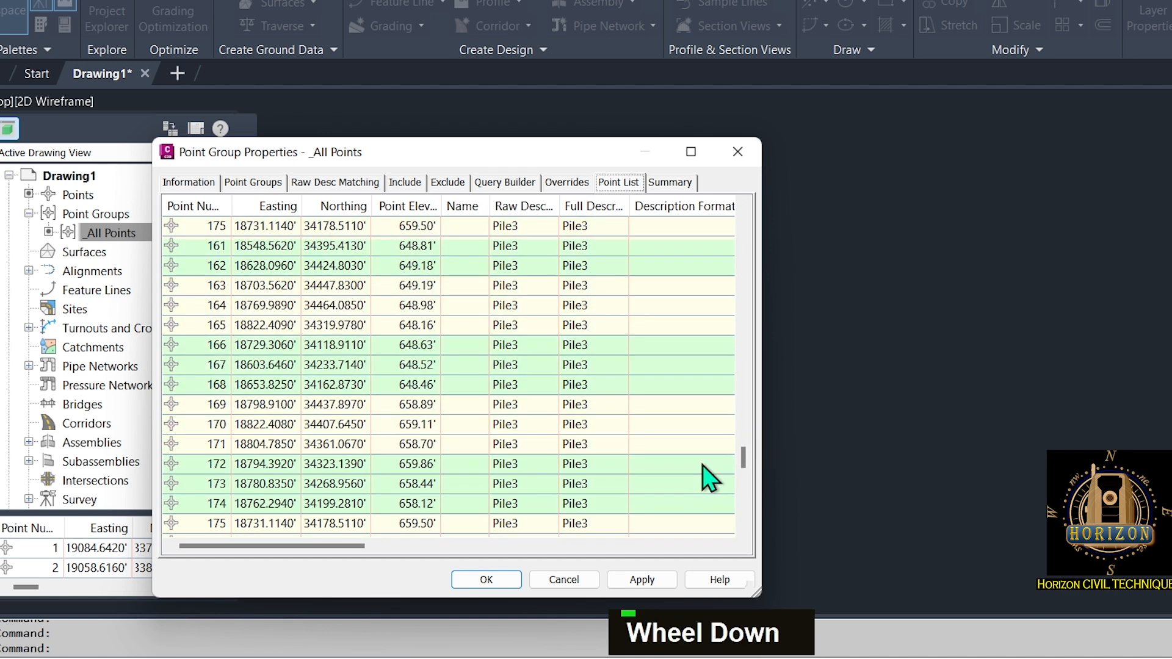
scroll(703, 461, "down", 6)
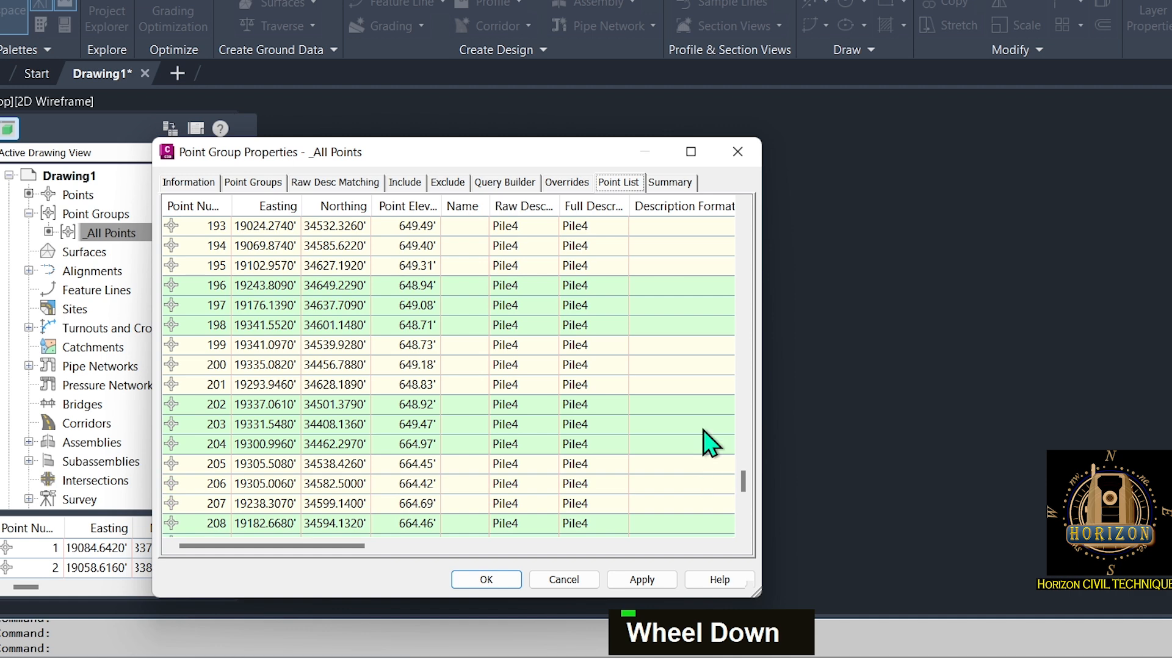
left_click(739, 152)
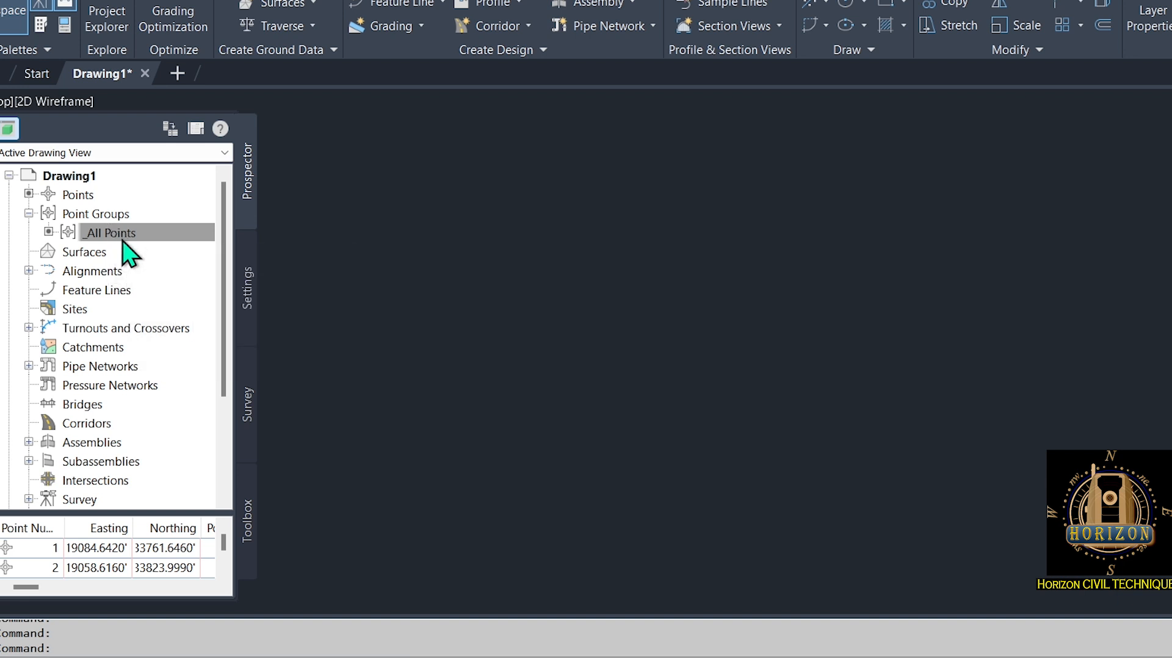
mouse_move(129, 250)
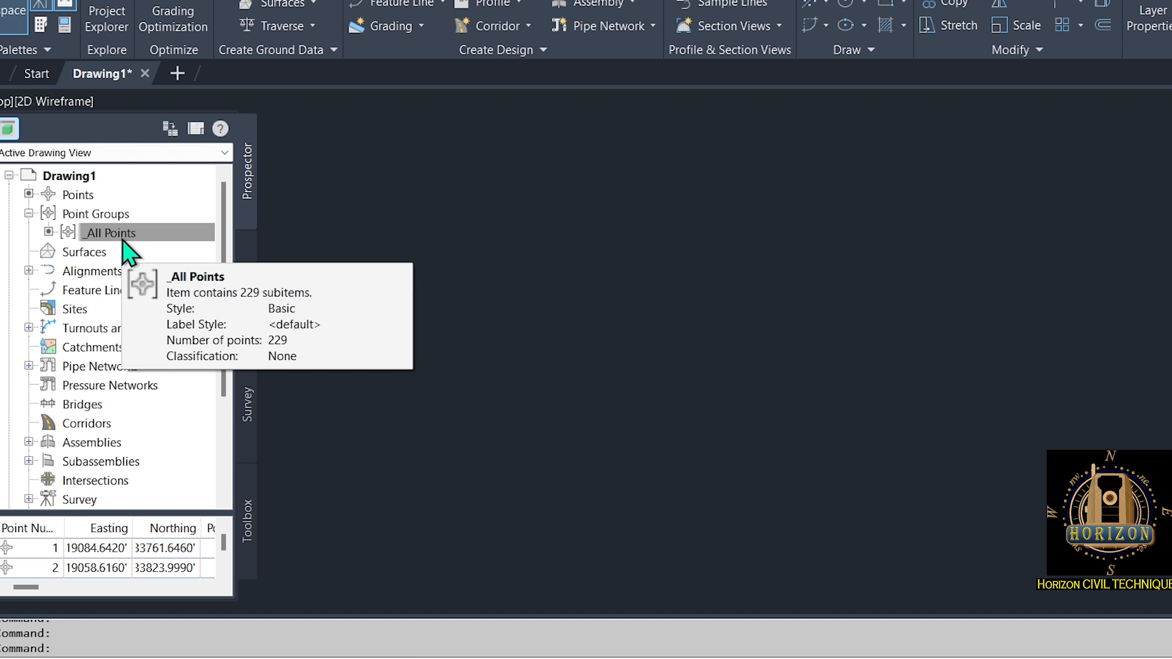
left_click(122, 239)
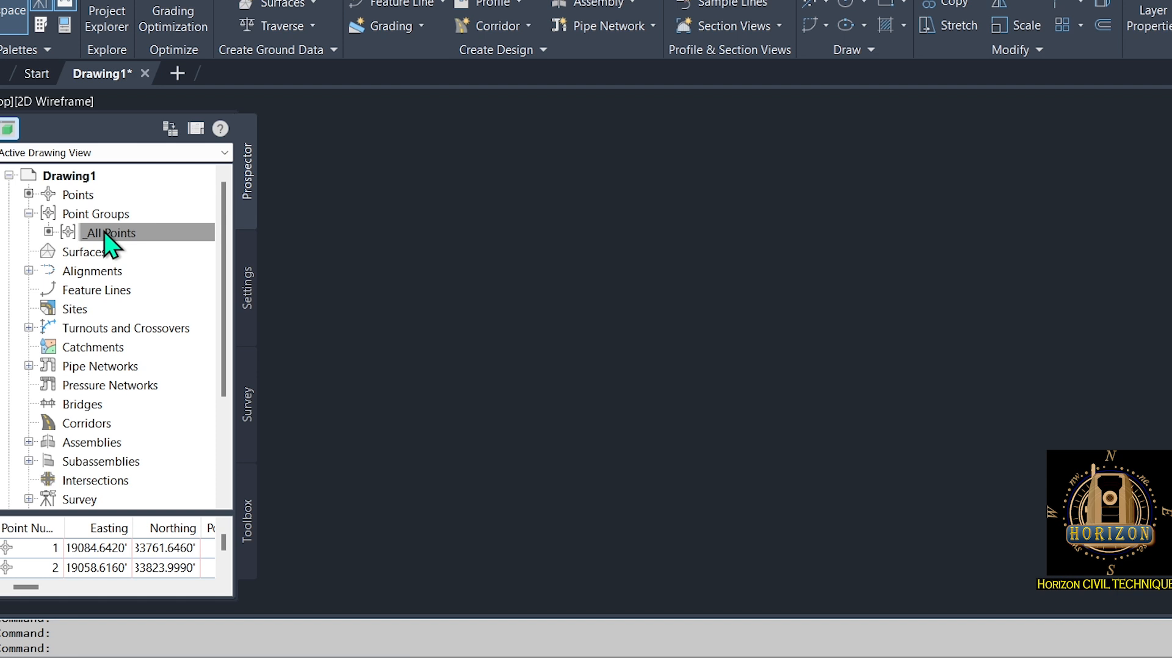
Start a new point group named Pile 1, keeping the Basic point style and the Point#-Elevation-Description label style.
left_click(95, 214)
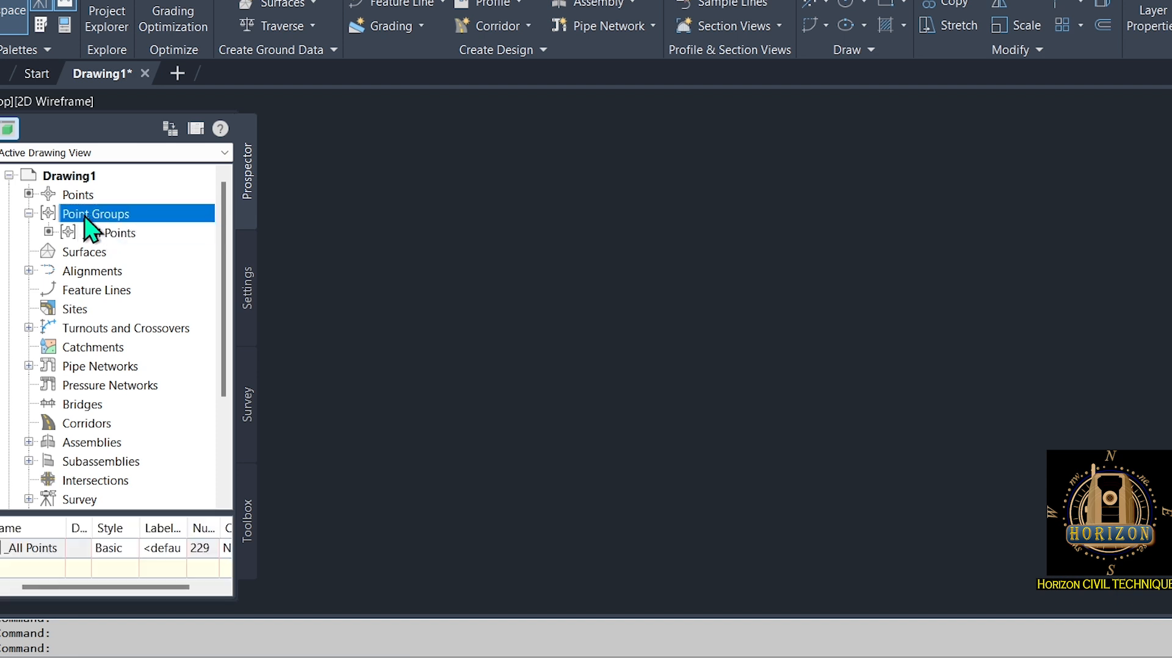
right_click(86, 217)
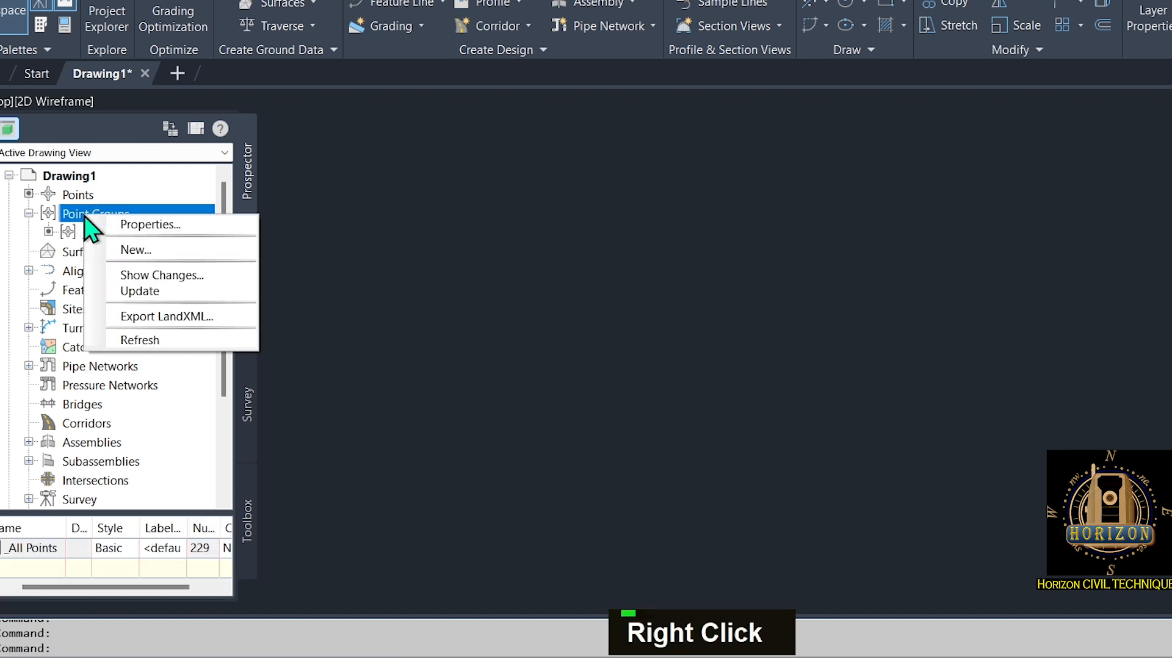
left_click(113, 252)
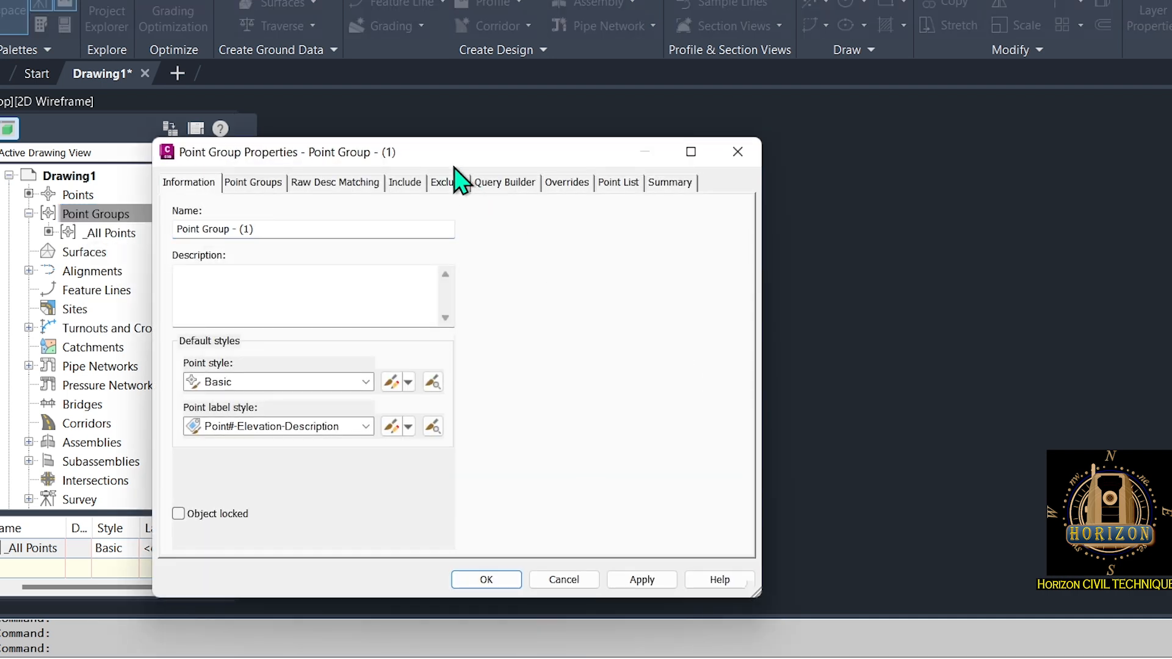
left_click_drag(463, 155, 673, 135)
left_click_drag(478, 209, 379, 203)
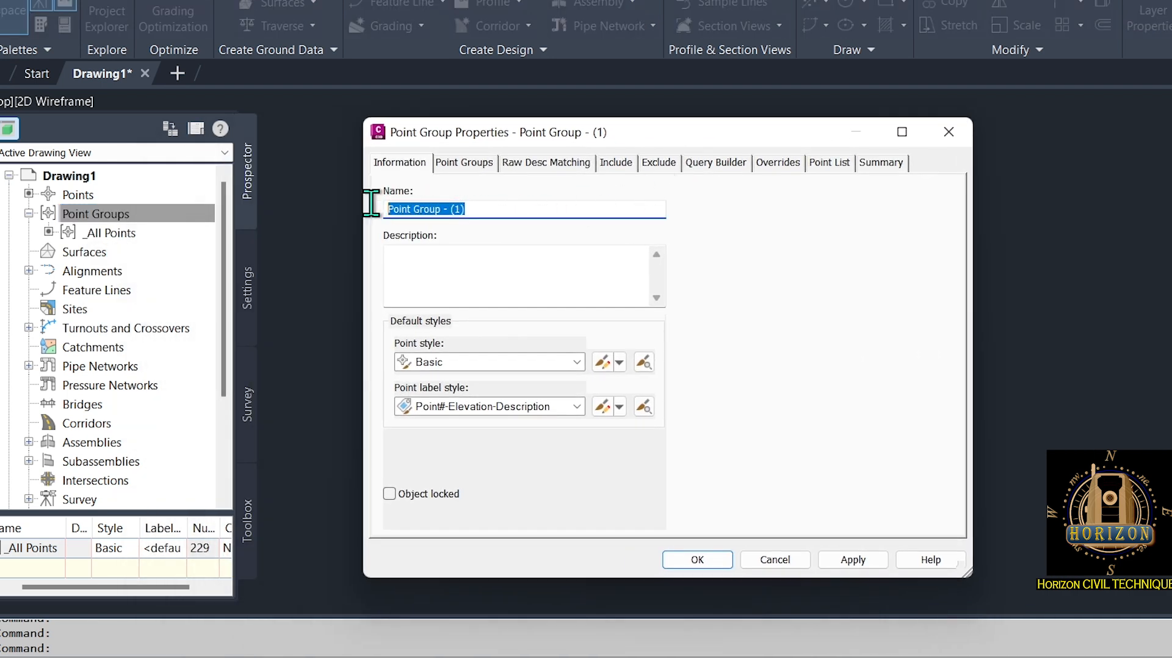
type("Pi")
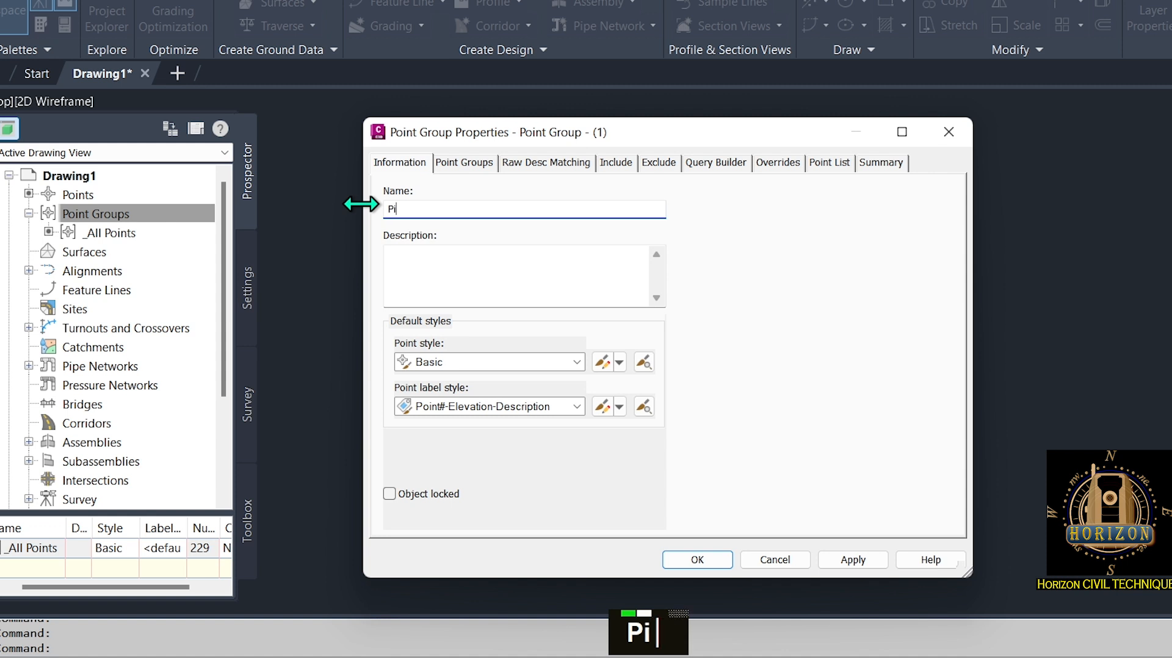
type("le")
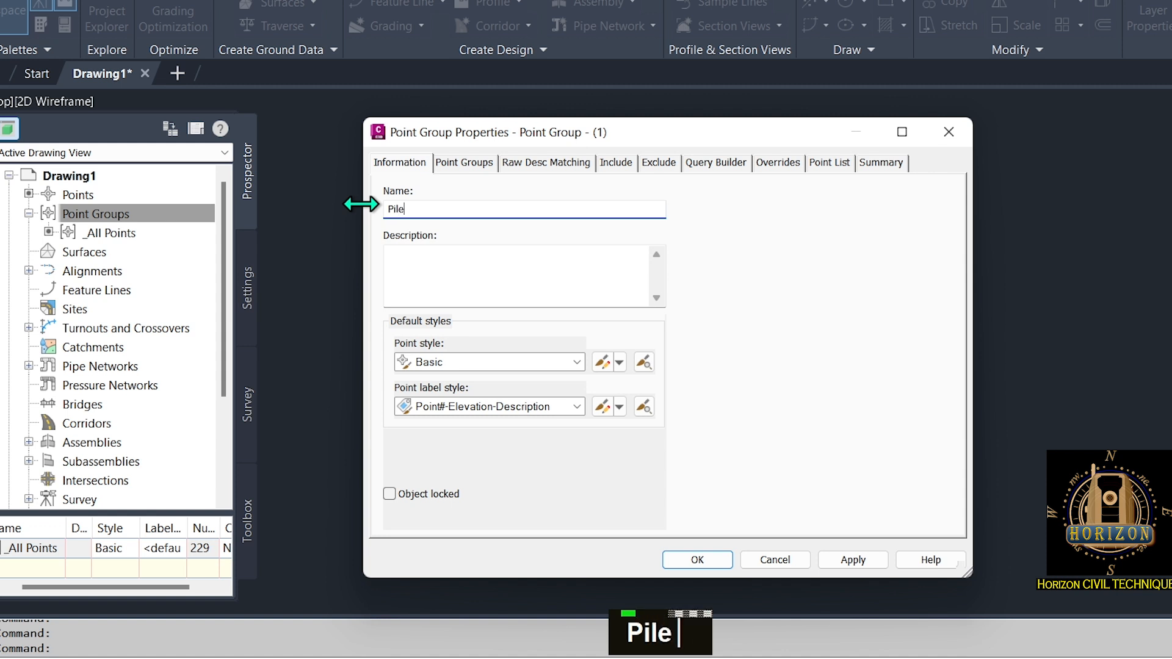
type(" 1")
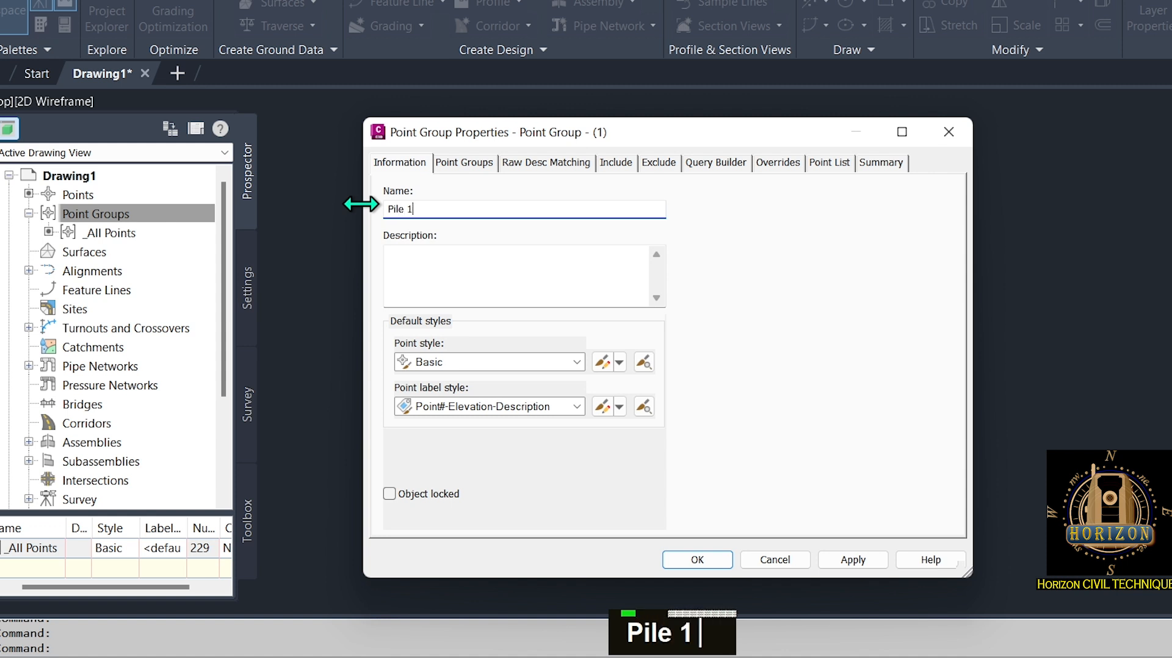
left_click(530, 405)
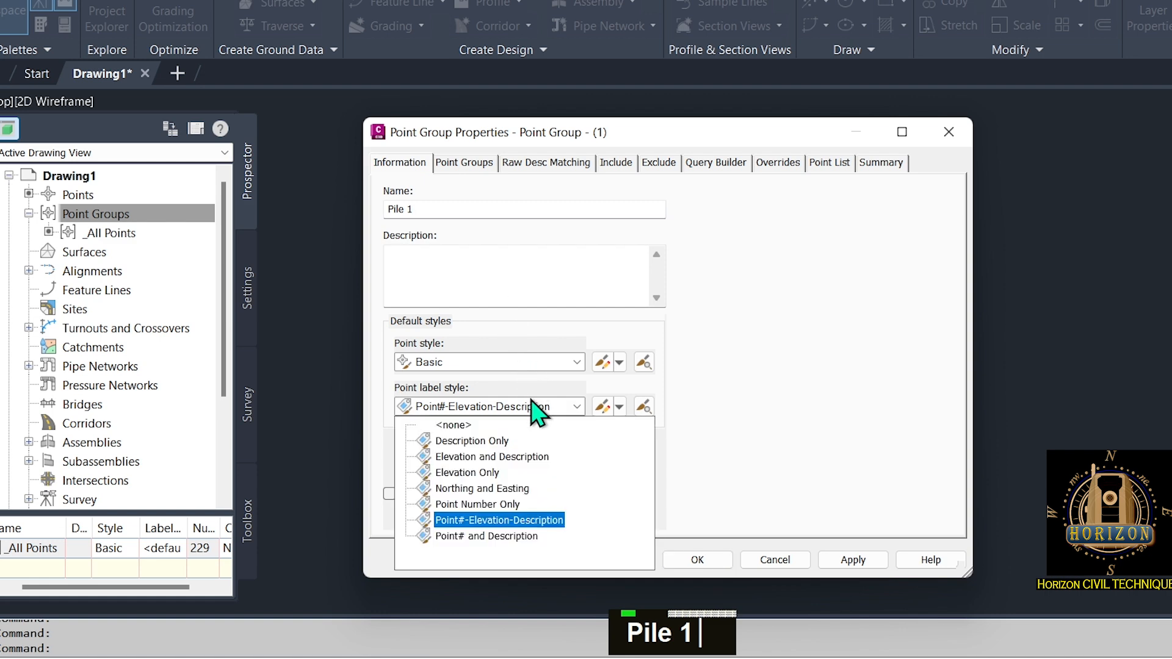
left_click(532, 406)
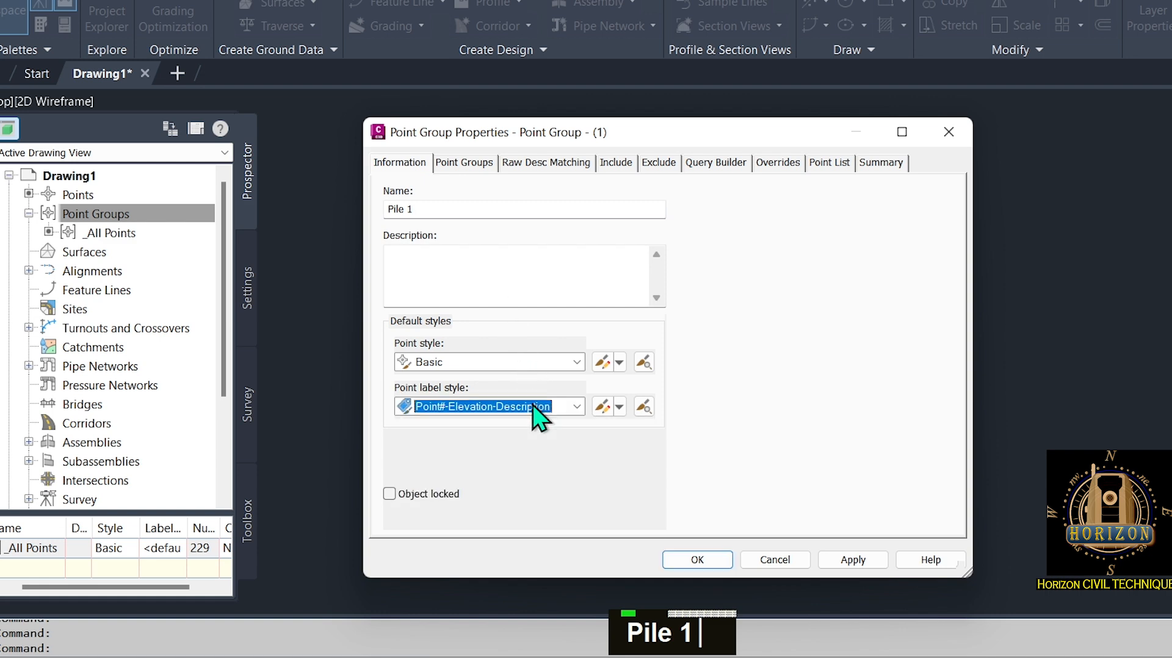
Examine the Pile 1 group's point group, raw description matching and include options, and check its point list.
left_click(452, 165)
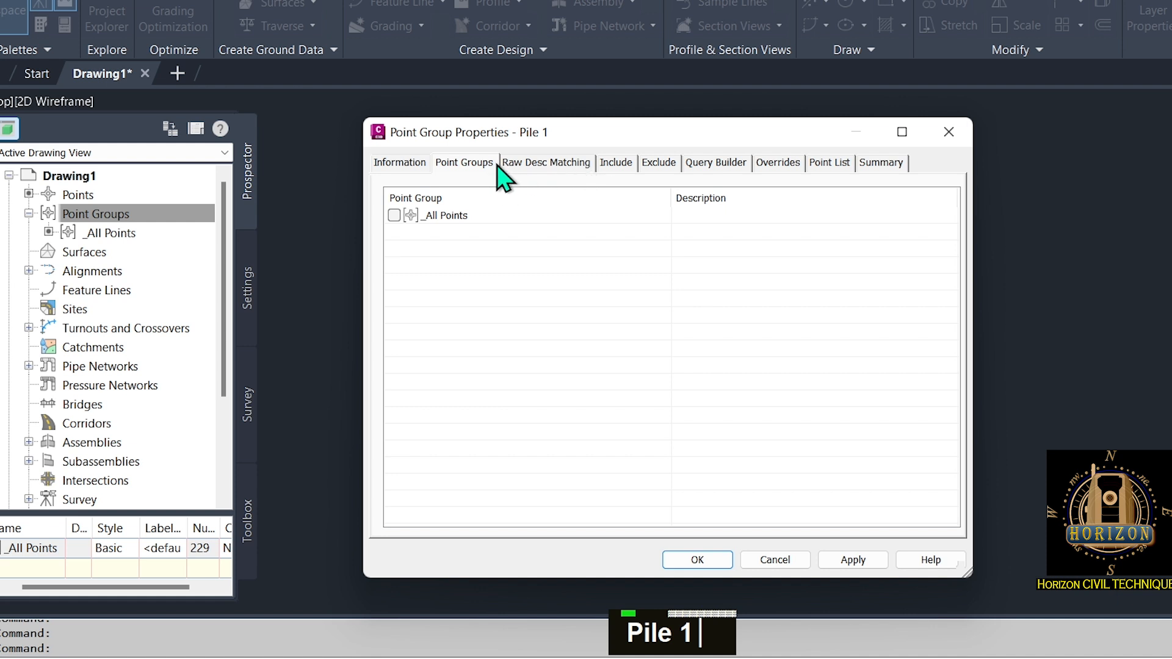
left_click(609, 165)
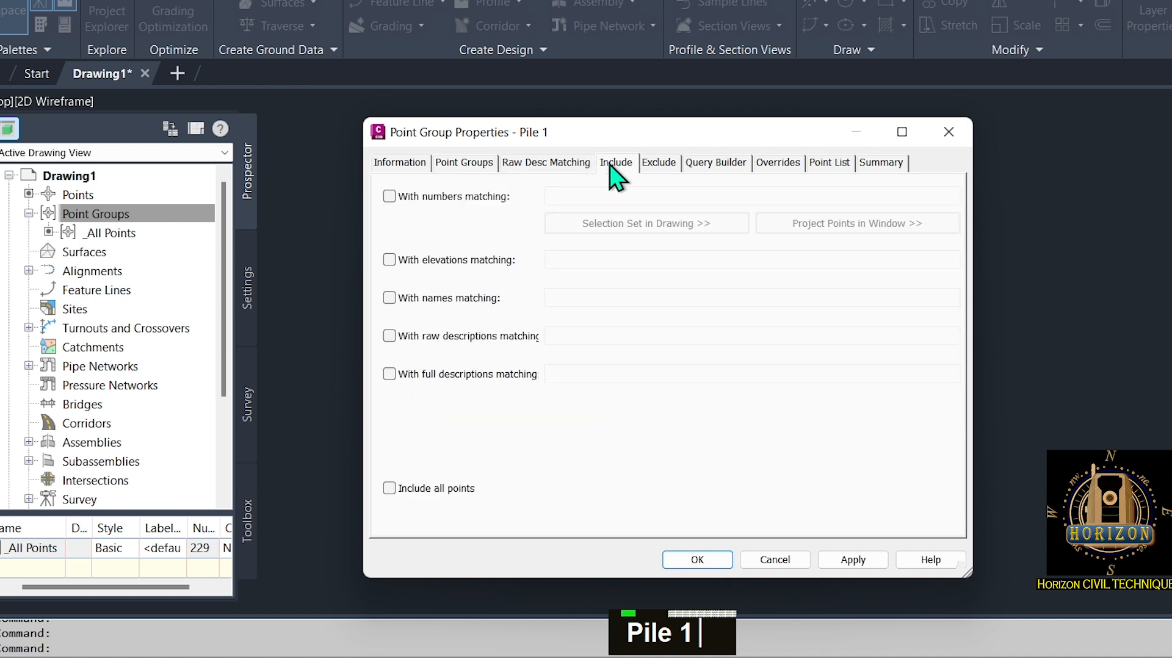
left_click(462, 166)
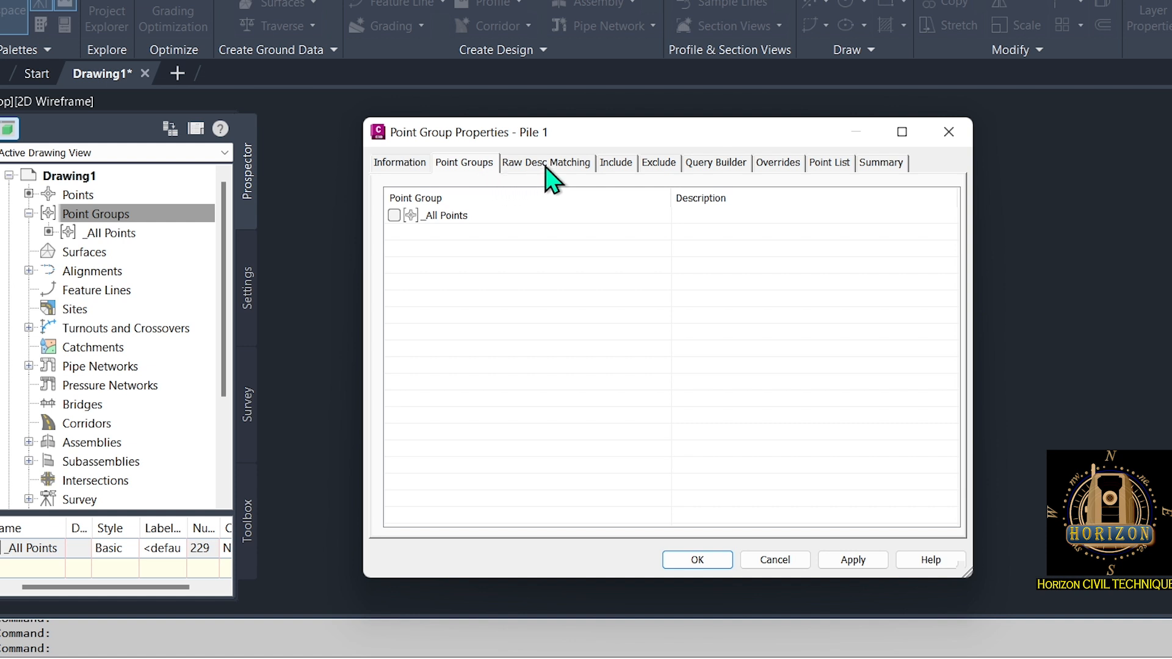
left_click(557, 176)
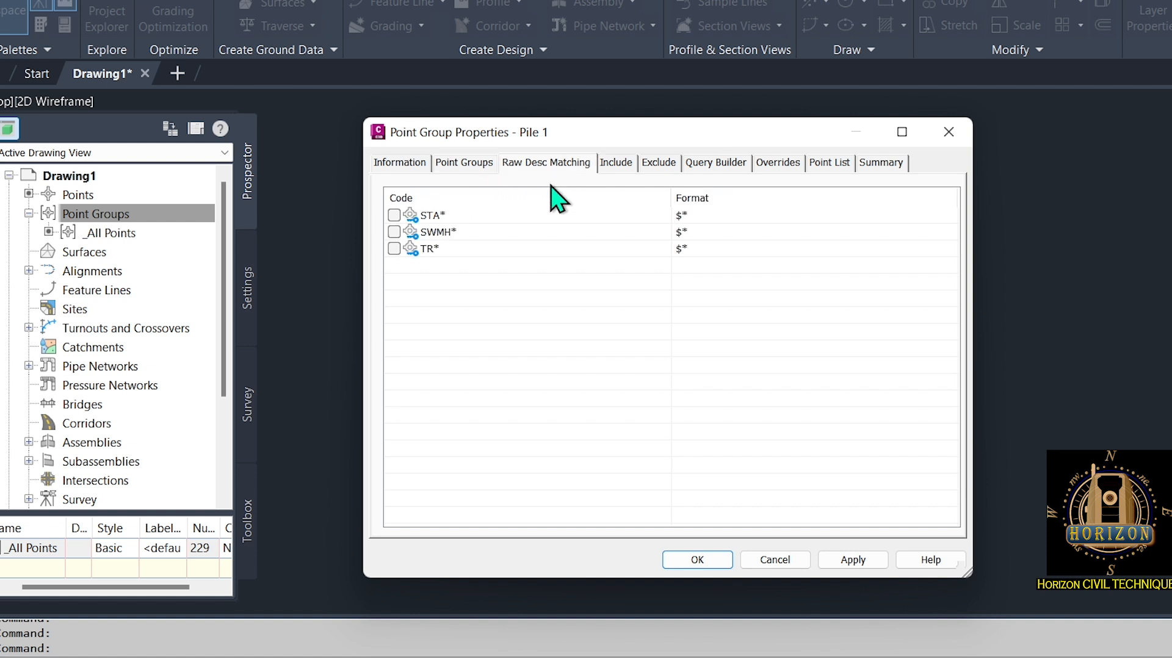
left_click(617, 164)
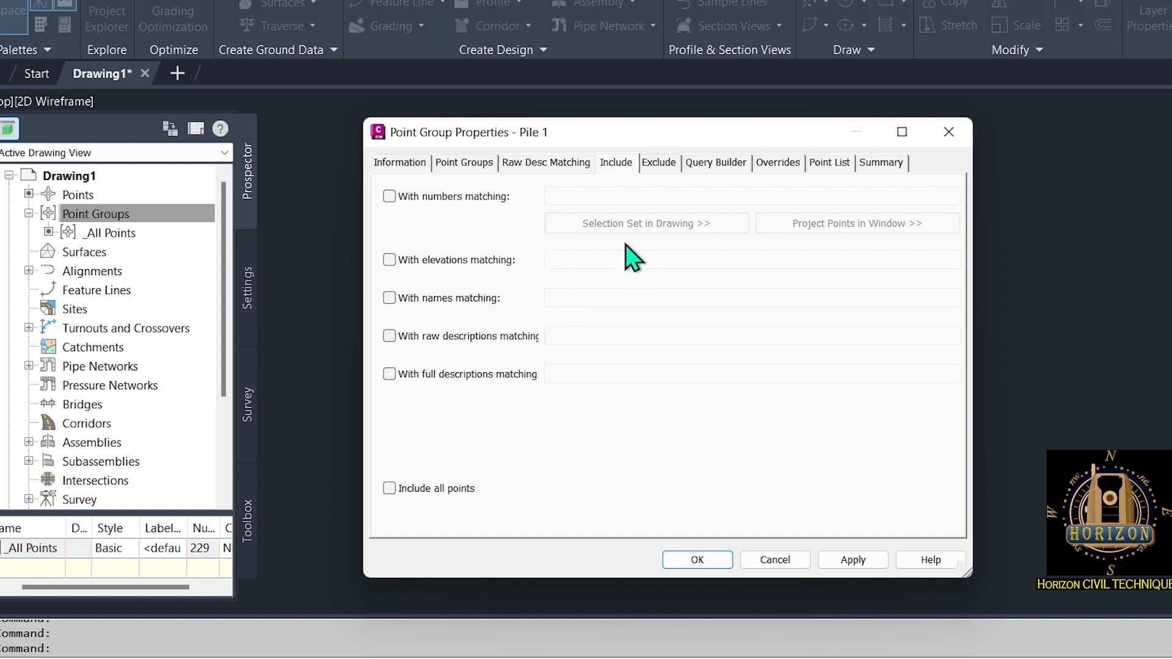
left_click(829, 164)
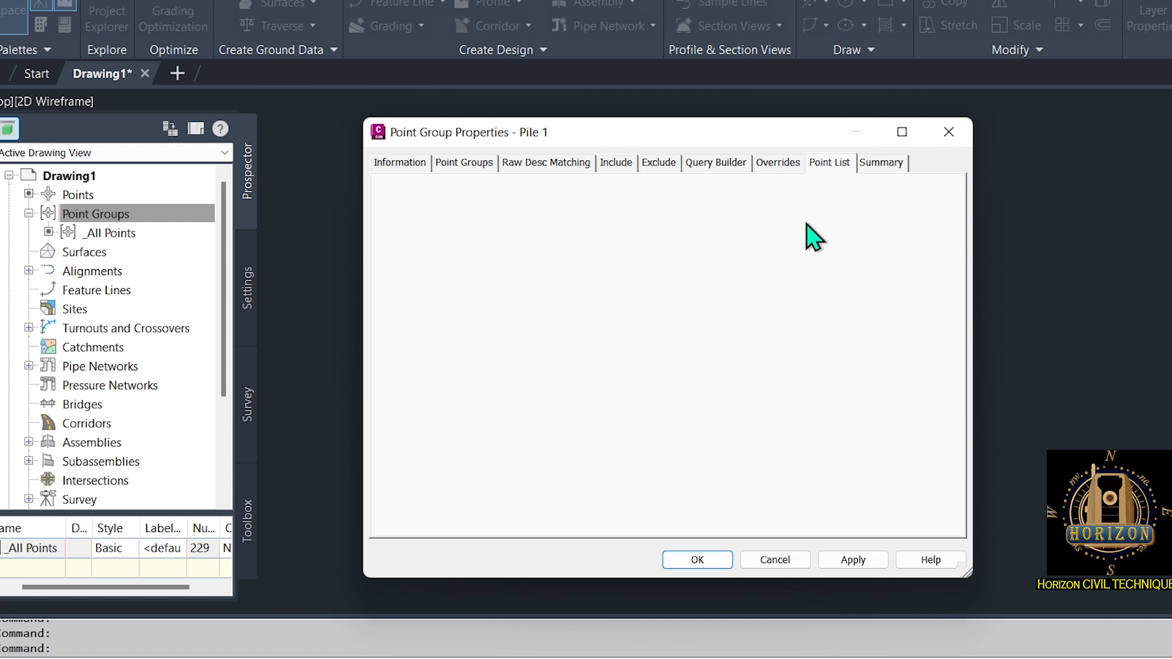
scroll(740, 343, "down", 2)
scroll(774, 195, "up", 2)
scroll(787, 201, "down", 2)
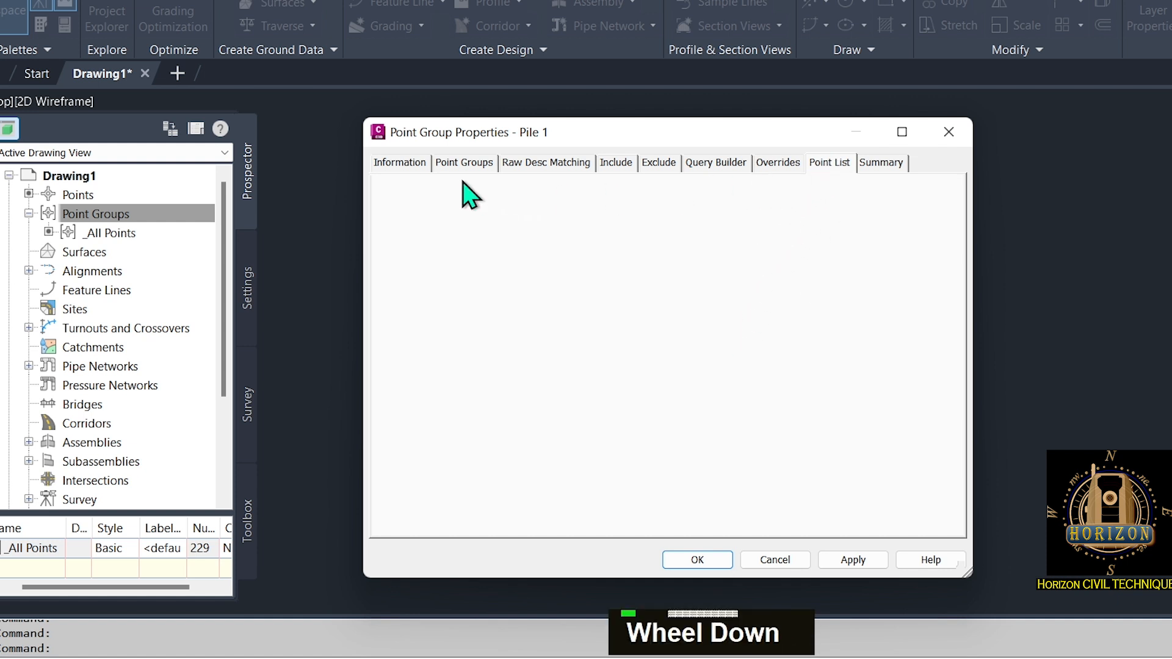
Include points with raw descriptions matching Pile1 in the group and review the resulting point list.
left_click(615, 165)
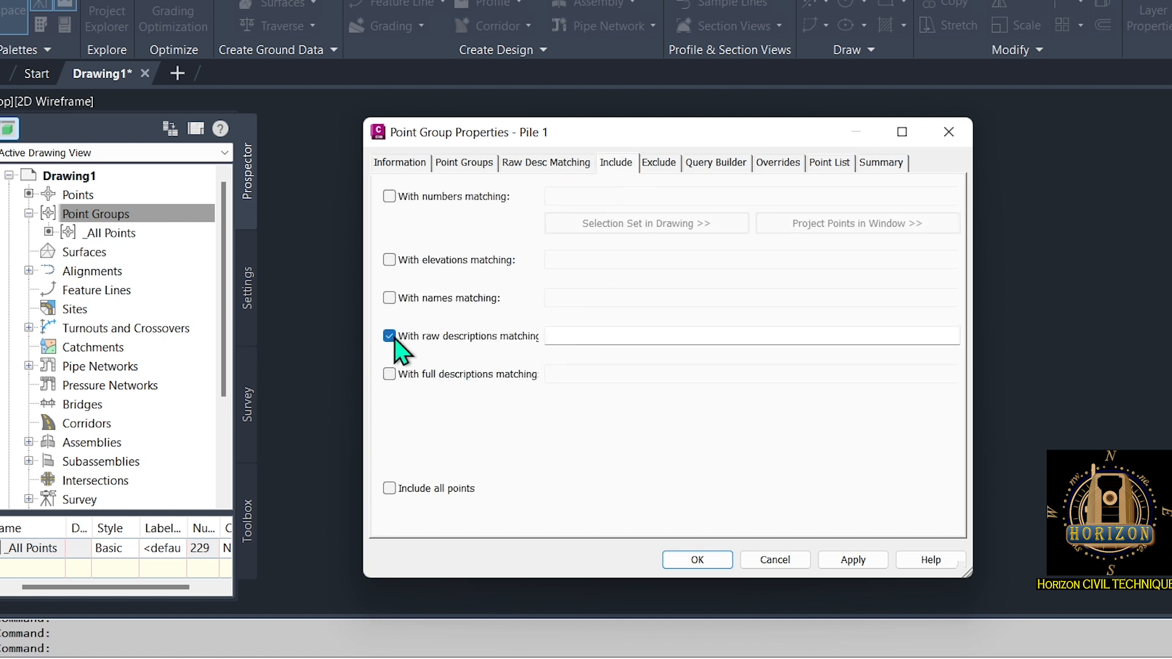
left_click(584, 336)
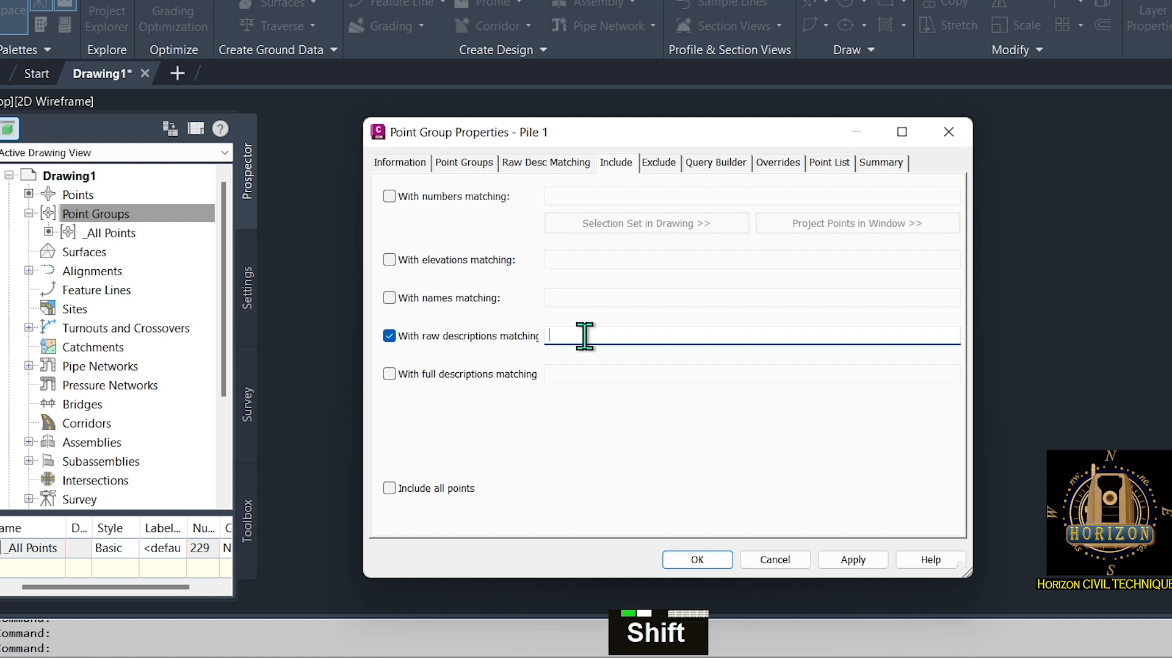
type("Pil")
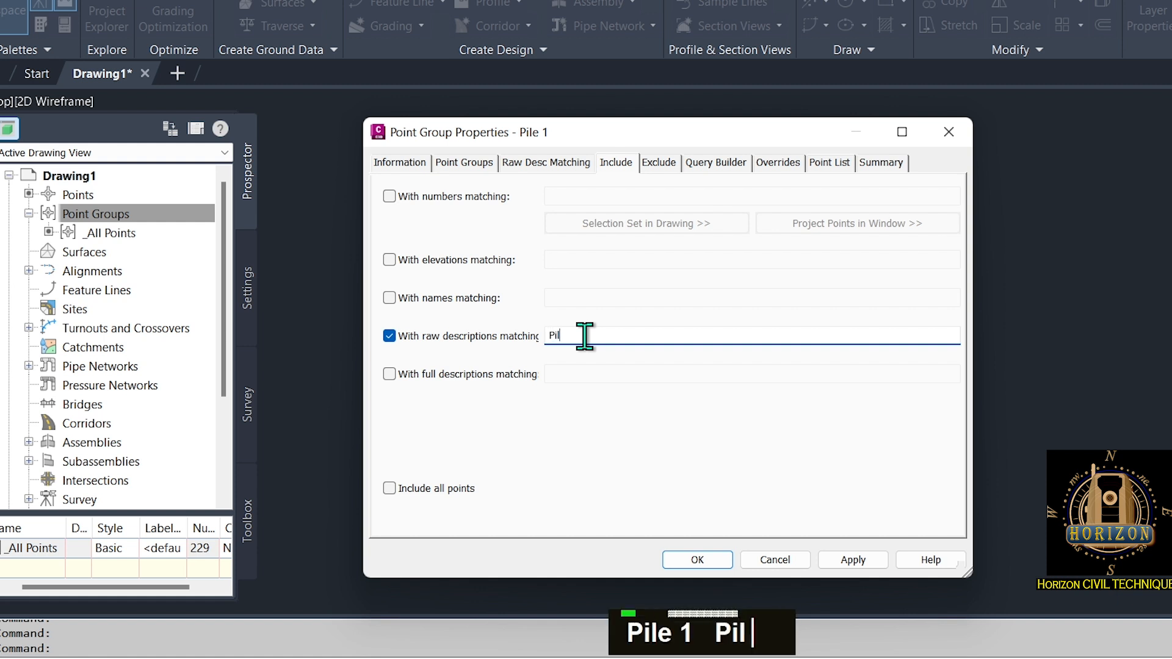
type("e1")
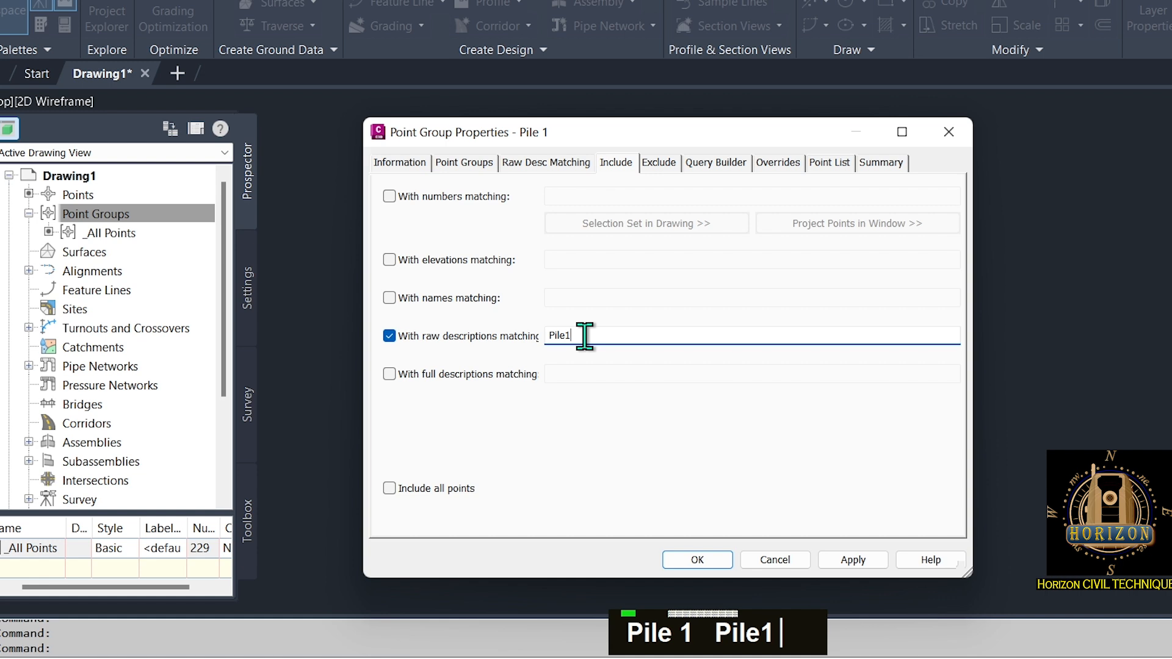
left_click(820, 168)
scroll(791, 311, "down", 10)
scroll(784, 360, "down", 13)
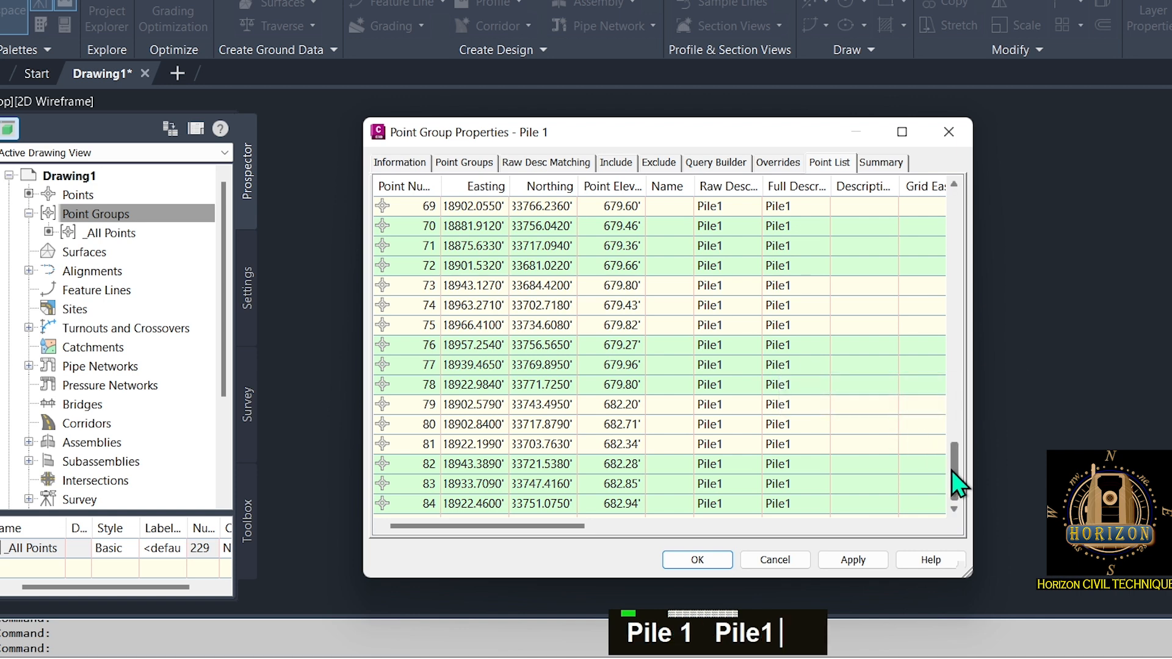
mouse_move(952, 469)
left_mouse_down()
mouse_move(935, 360)
mouse_move(933, 247)
mouse_move(944, 240)
mouse_move(974, 468)
left_mouse_up()
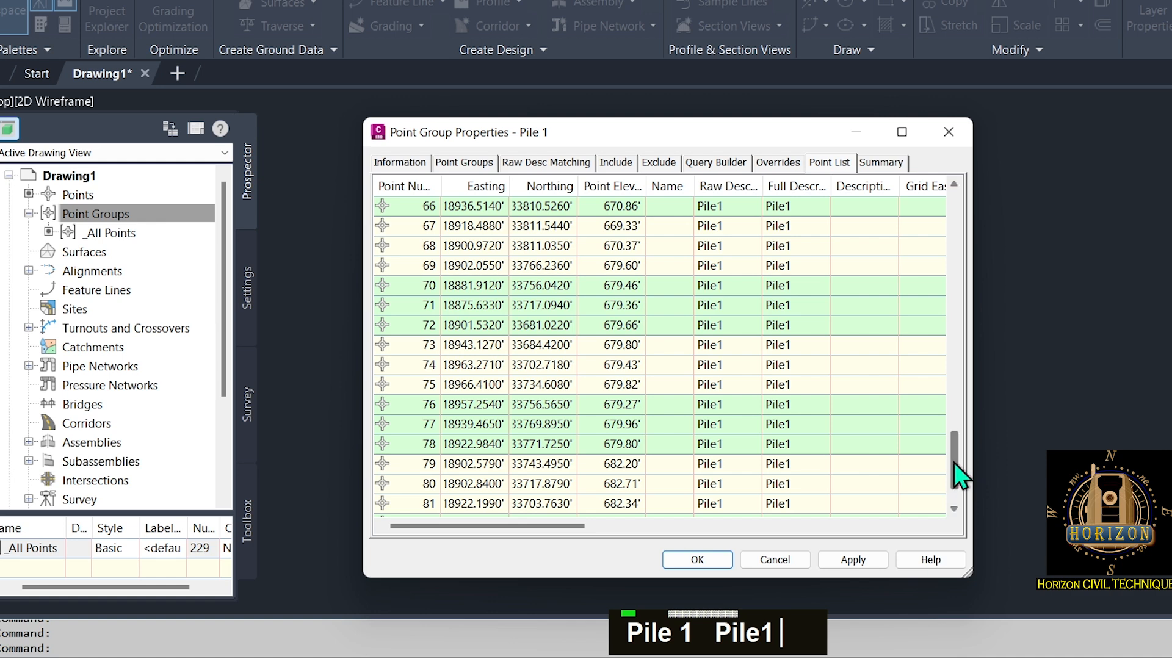
Change the group's raw description match to "Pile 1", with a space before the number.
left_click(546, 164)
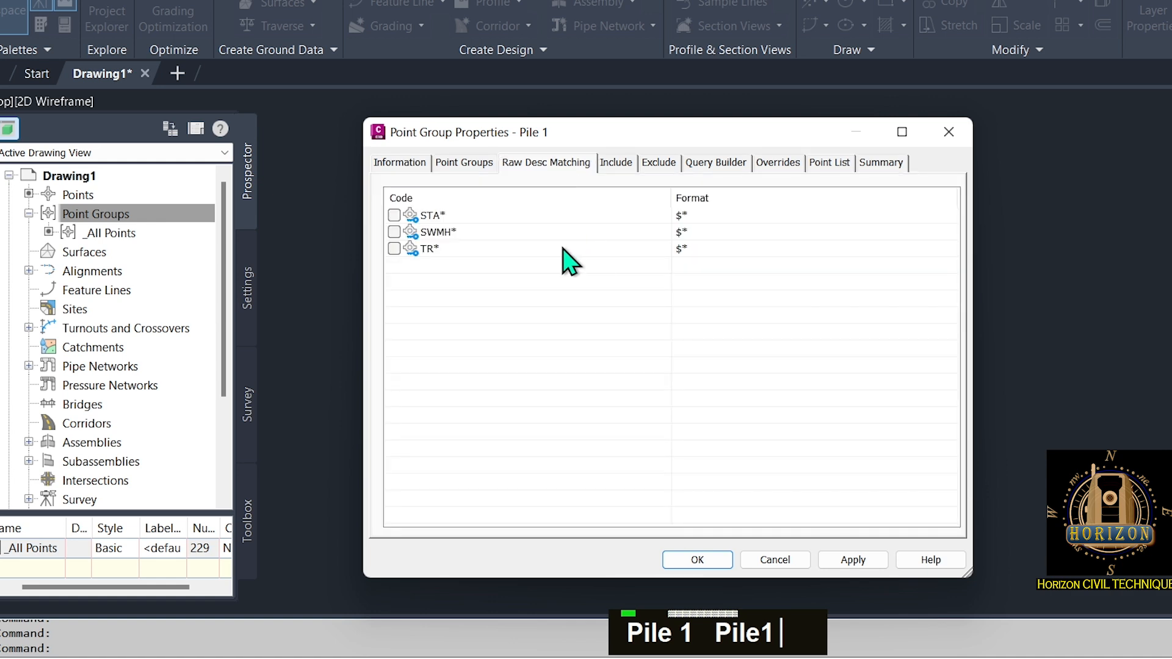
left_click(615, 164)
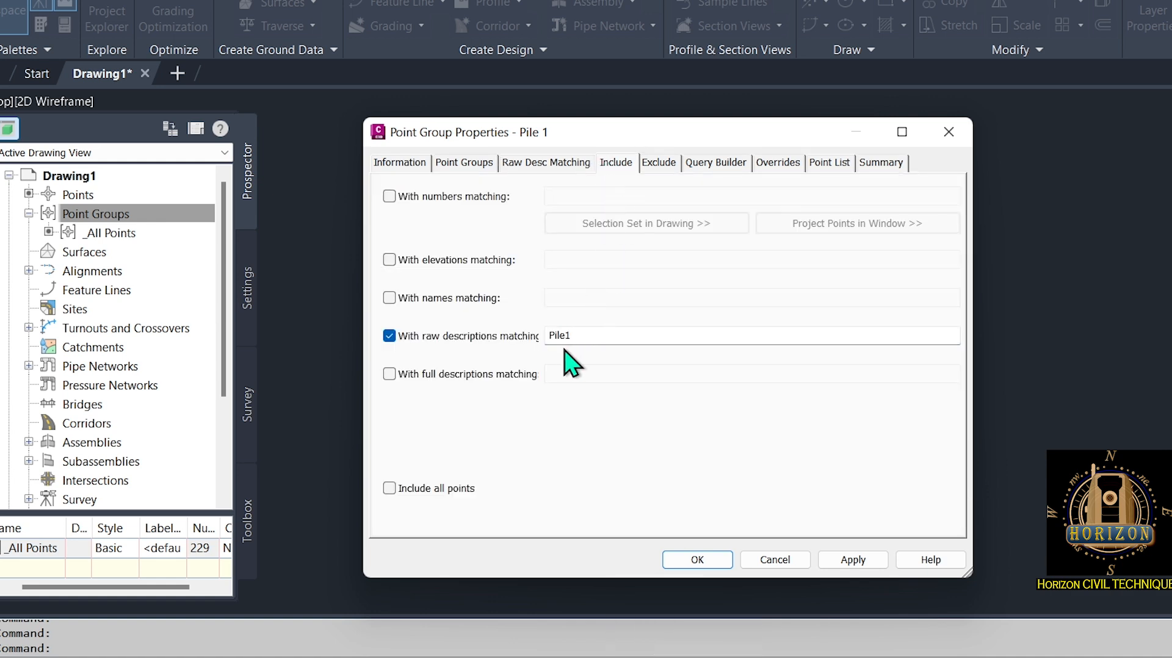
left_click(565, 333)
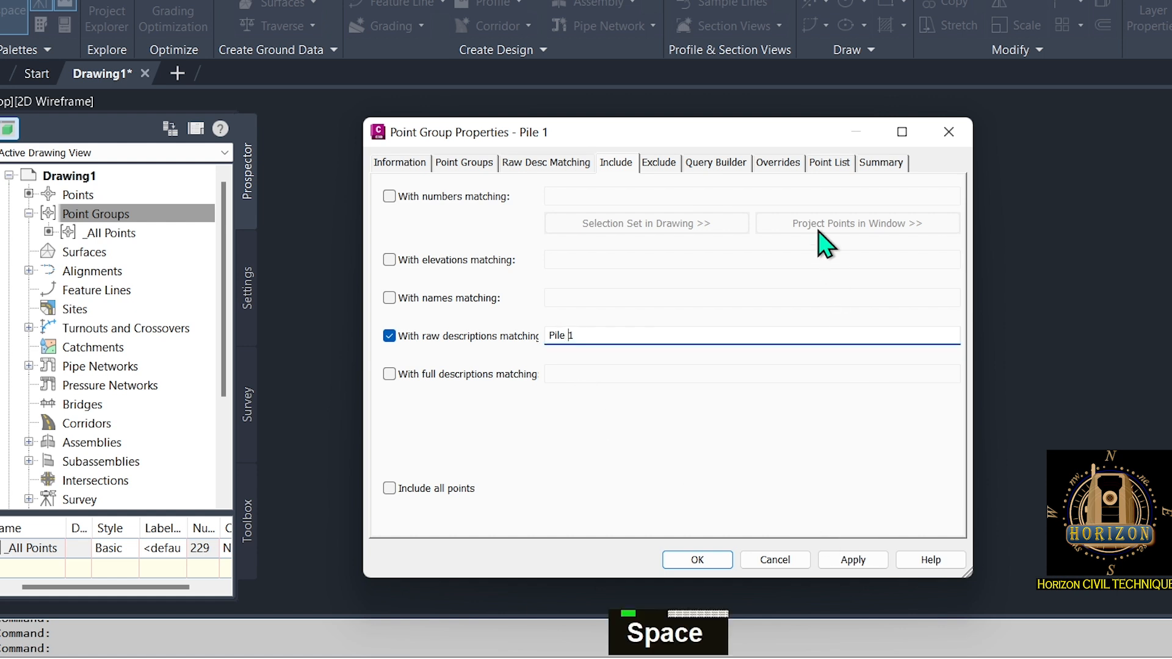
Check the Pile 1 group's point list and its raw description matching codes.
left_click(828, 163)
scroll(709, 311, "down", 2)
scroll(711, 315, "up", 2)
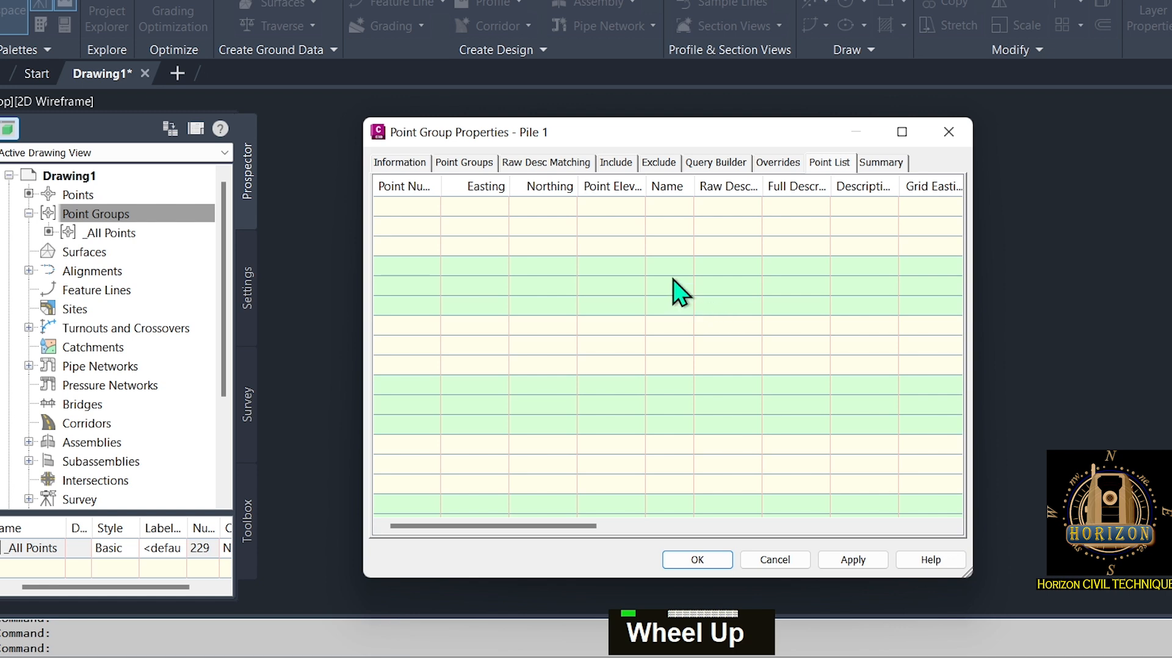
left_click(571, 165)
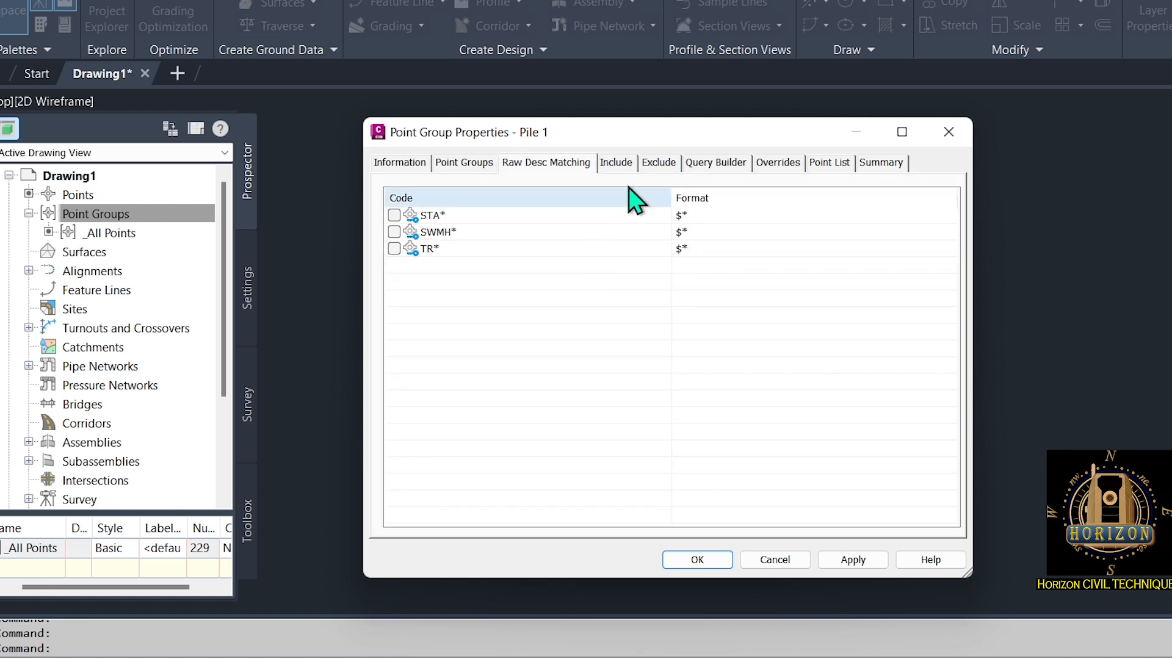
Set the raw description match to Pile1 without a space, check the point list, and create the Pile 1 point group.
left_click(617, 163)
left_click(568, 335)
key("BackSpace")
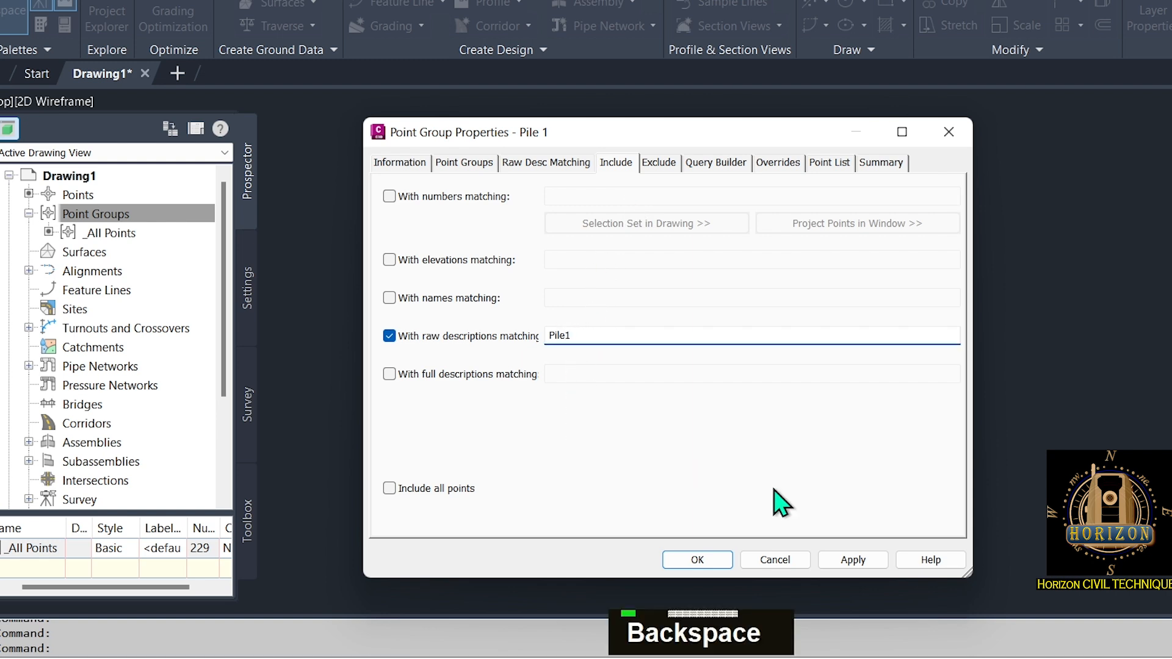
left_click(827, 164)
left_click(853, 559)
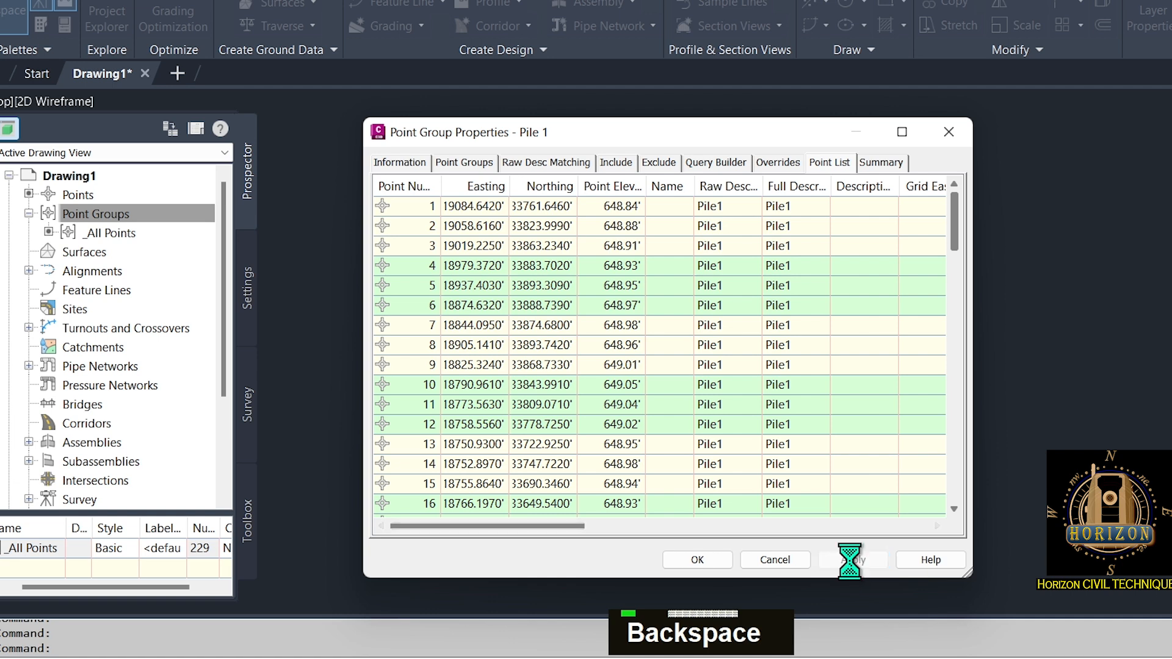
left_click(671, 560)
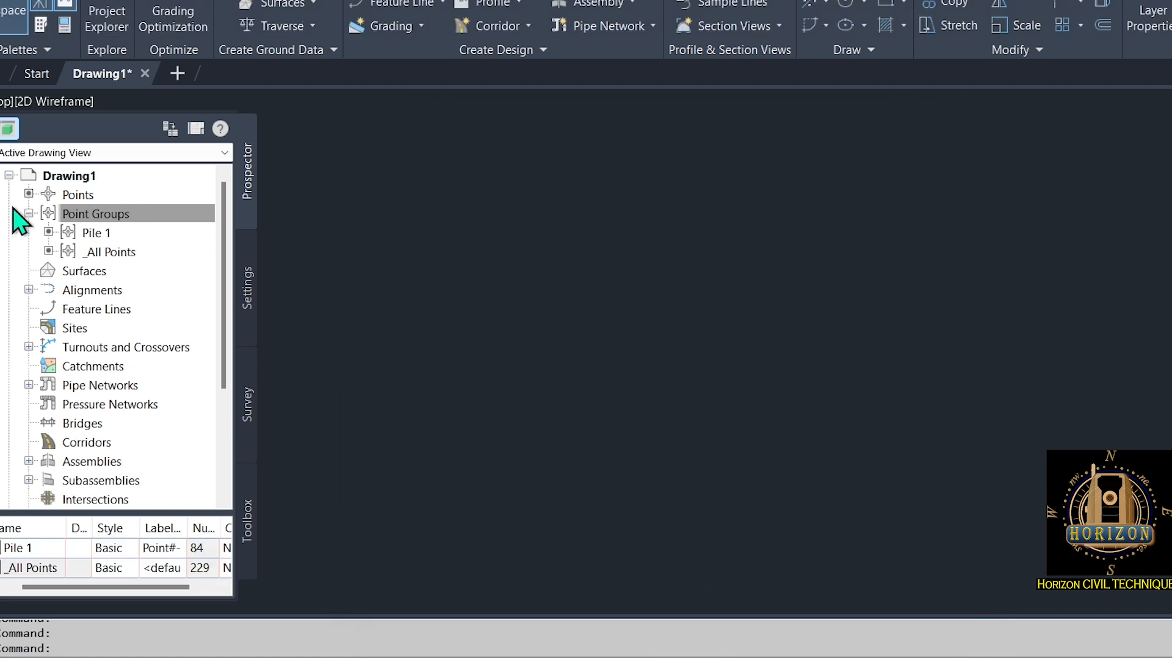
key("ctrl+z")
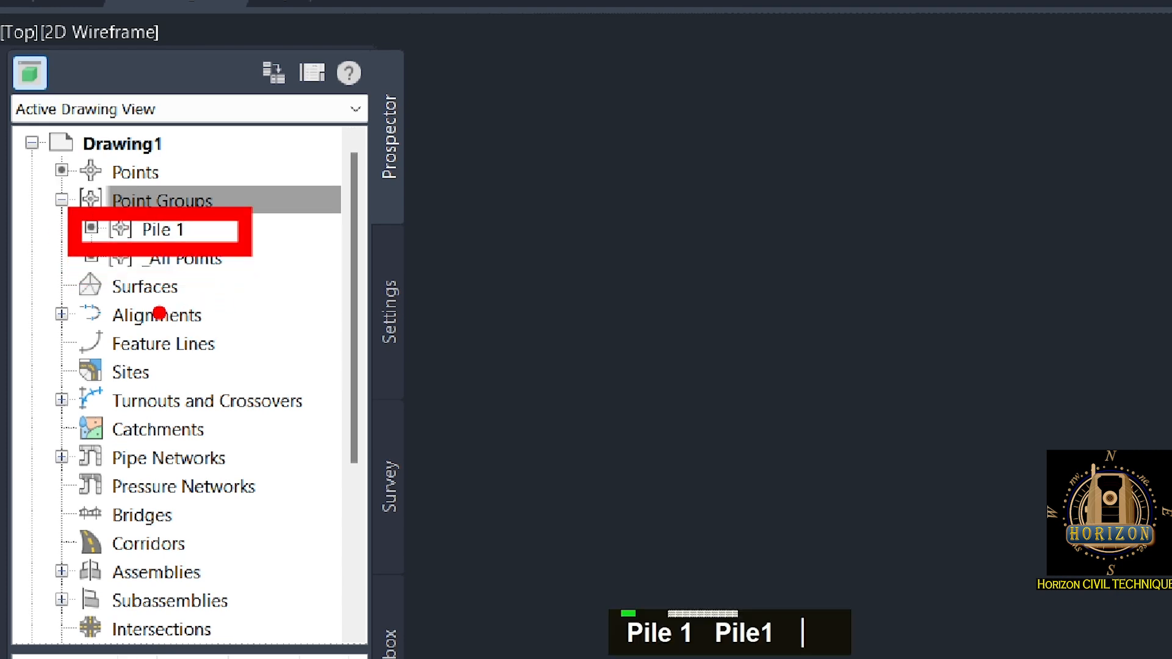
key("Escape")
Start a new point group named Pile 2.
right_click(162, 198)
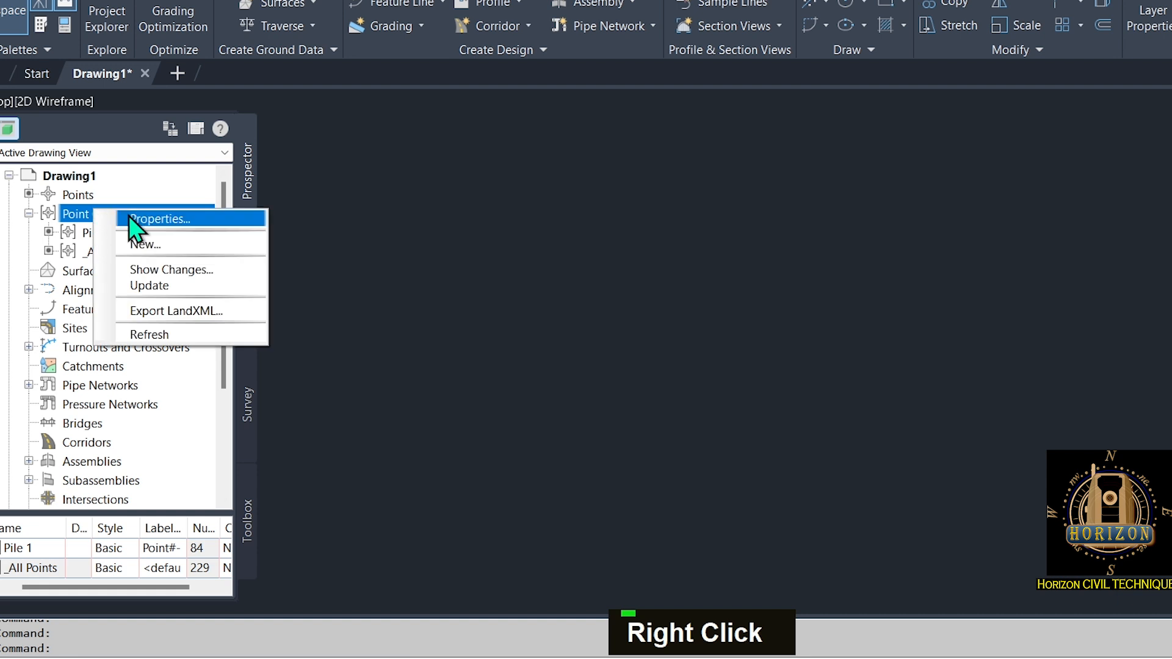
left_click(158, 244)
type("Pile 2")
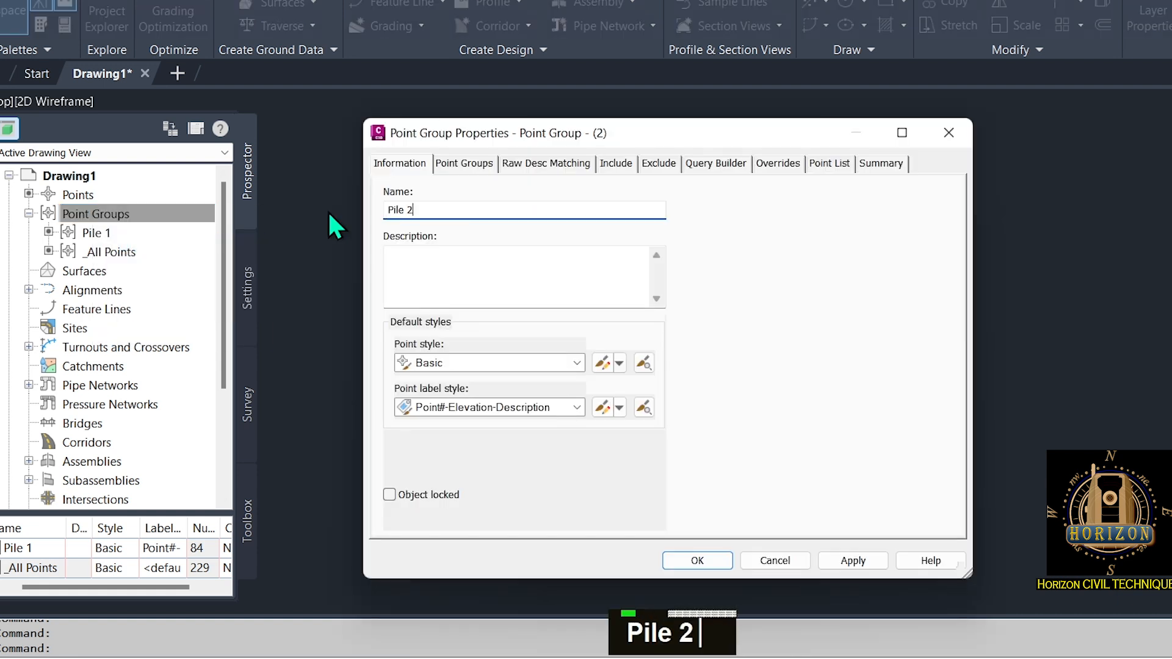
Include points with raw descriptions matching Pile2, review the point list, and create the Pile 2 group.
left_click(616, 170)
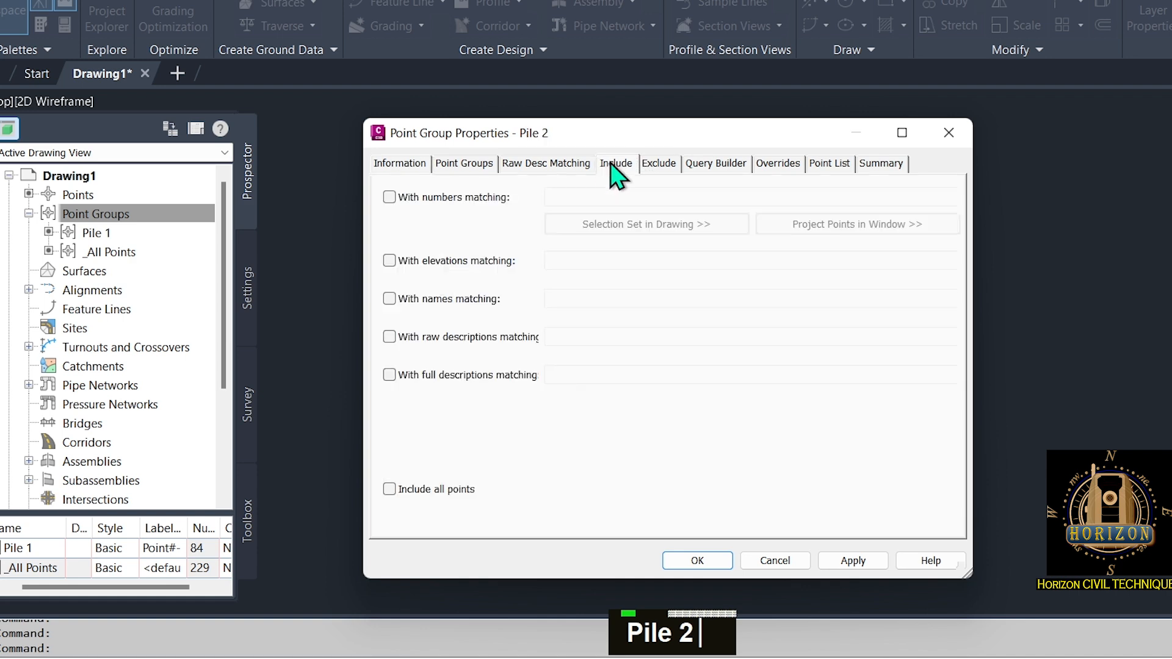
left_click(390, 336)
left_click(565, 337)
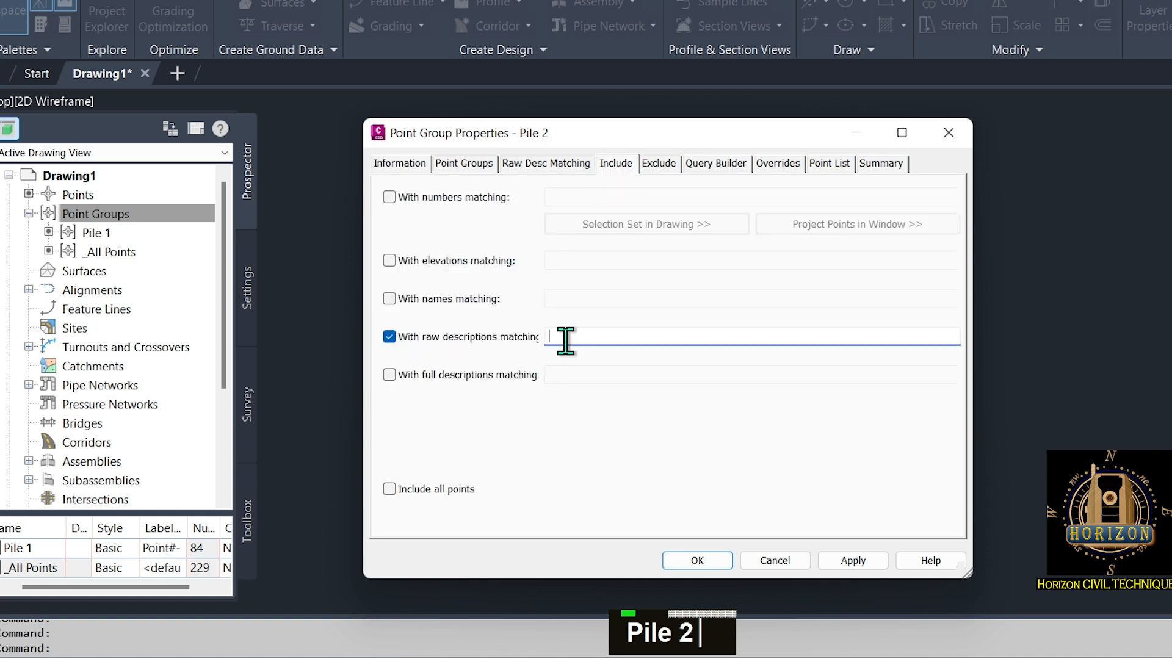
type("Pile2")
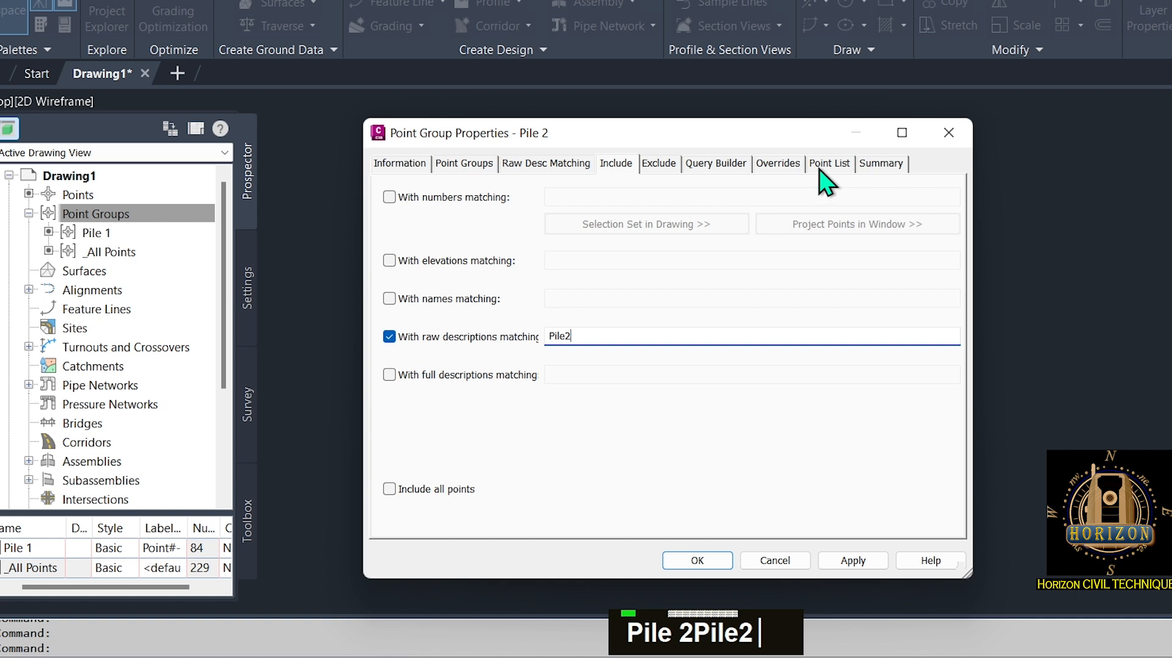
left_click(828, 165)
left_click_drag(950, 230, 934, 497)
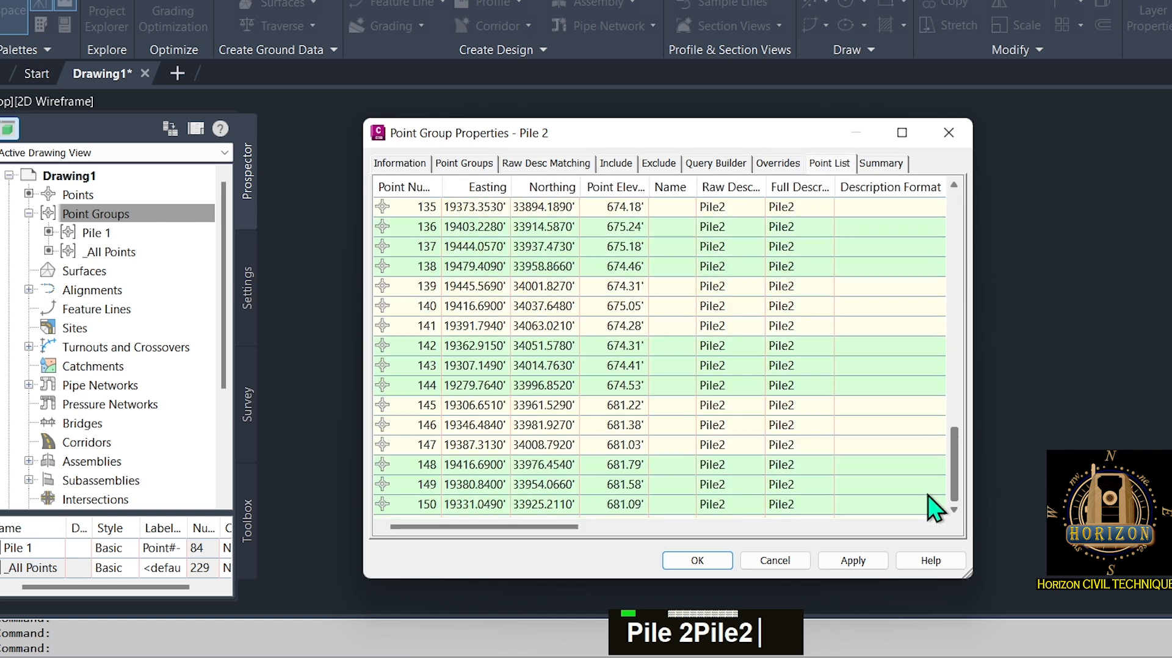
left_click(670, 562)
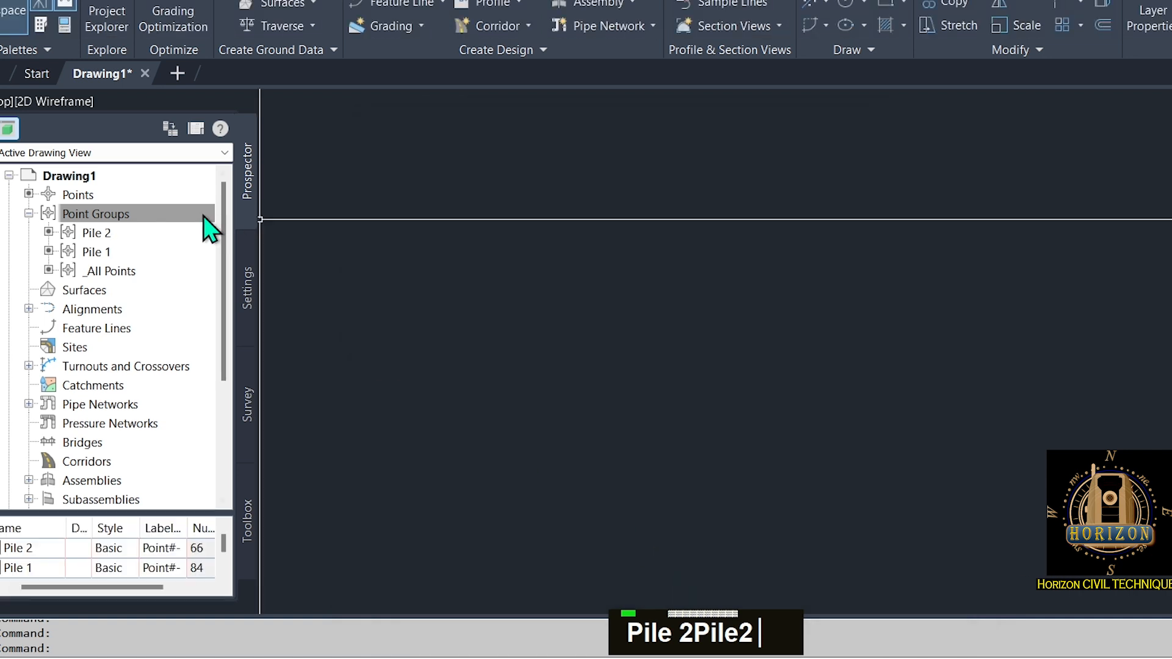
right_click(122, 215)
left_click(152, 223)
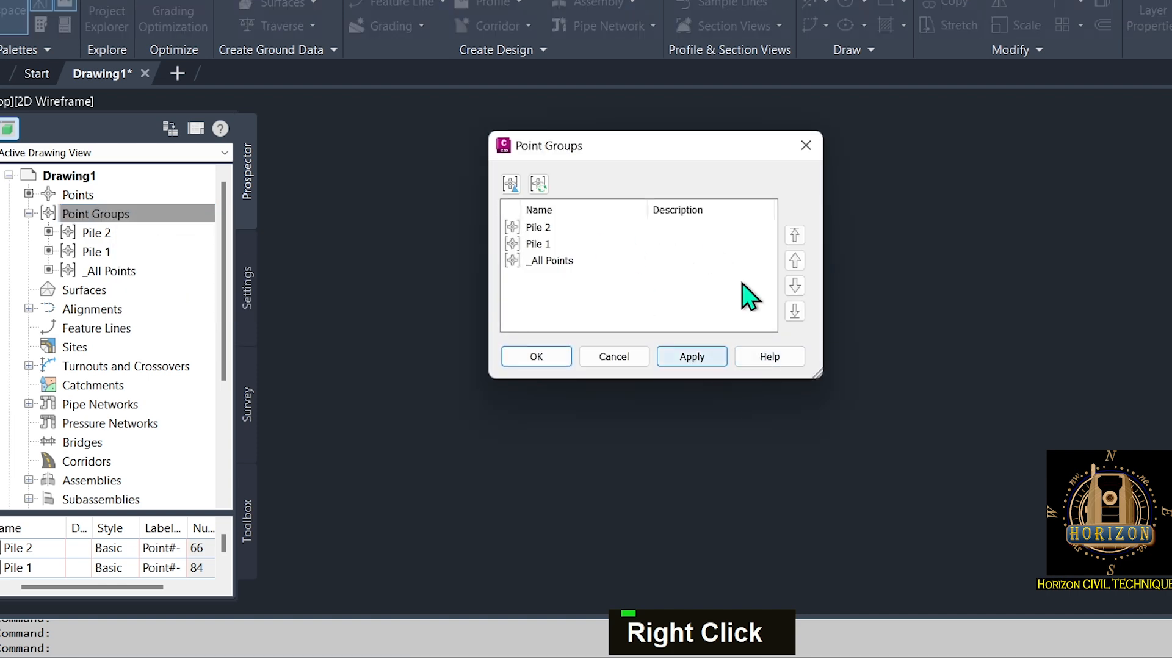
left_click(537, 356)
Start a new point group named Pile 3.
right_click(103, 215)
left_click(132, 247)
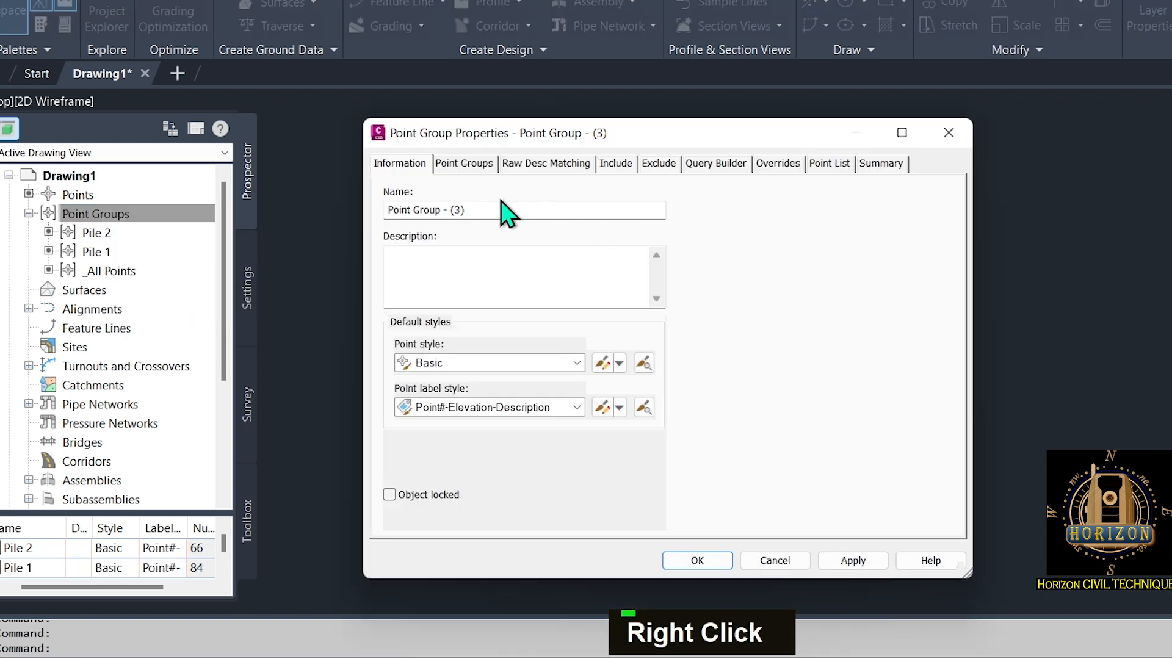
type("Pile 3")
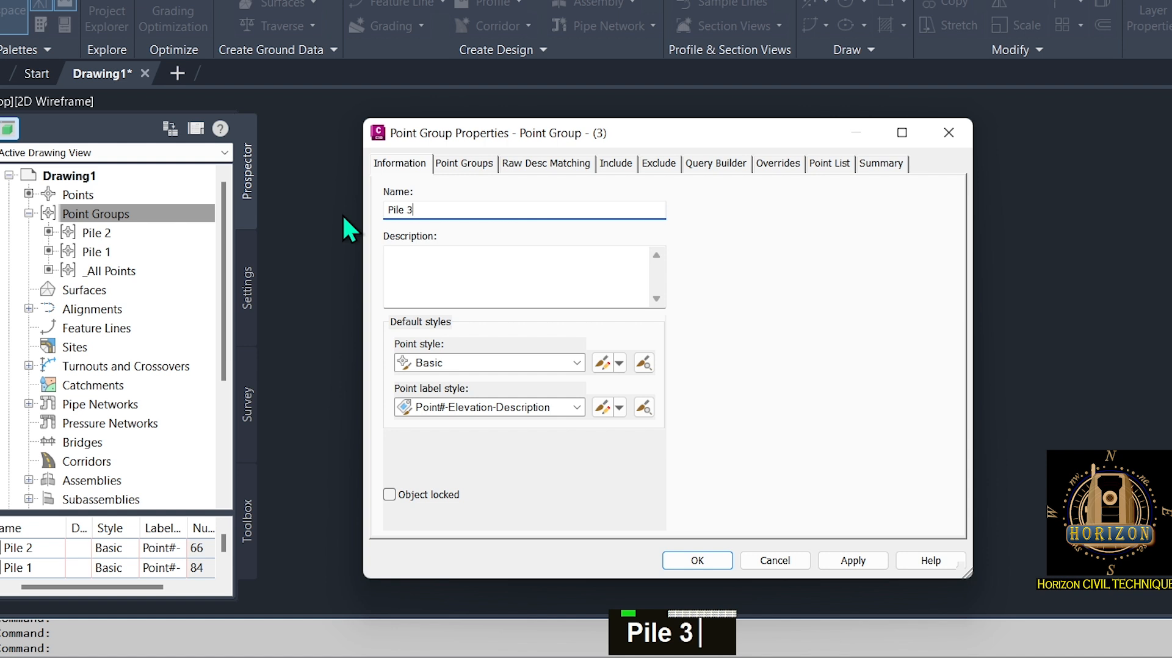
Include points with raw descriptions matching Pile3, review the point list, and create the Pile 3 group.
left_click(616, 163)
left_click(450, 337)
left_click(615, 337)
type("Pile3")
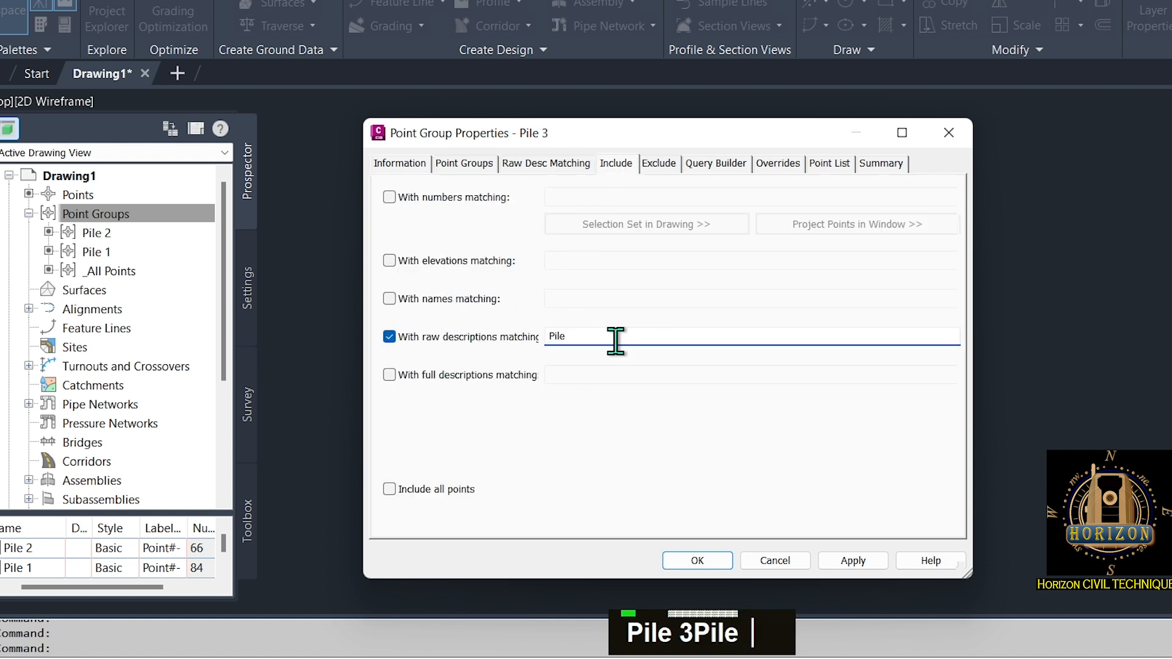
left_click(827, 164)
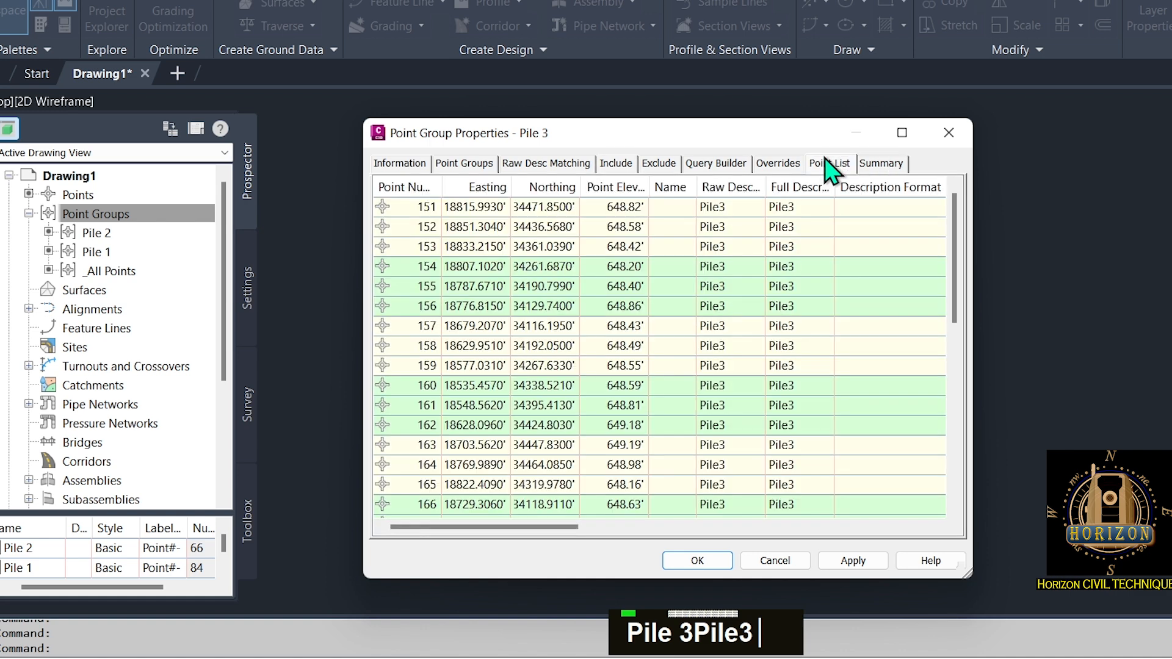
scroll(766, 387, "down", 7)
double_click(677, 559)
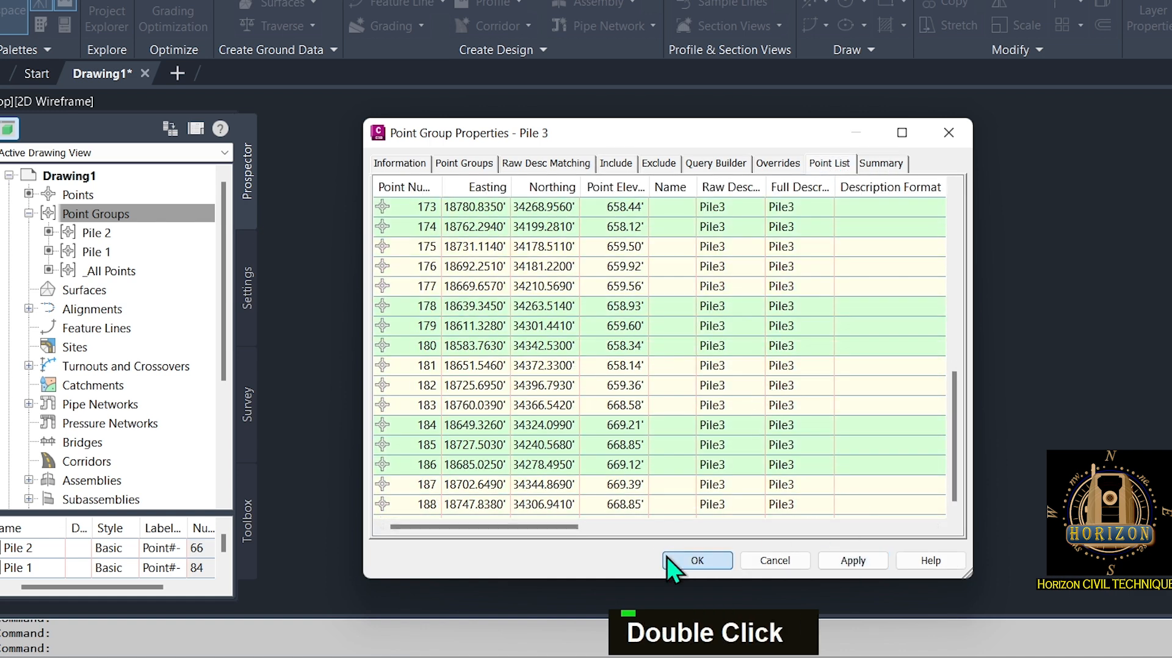
Start a new point group named Pile 4.
right_click(87, 220)
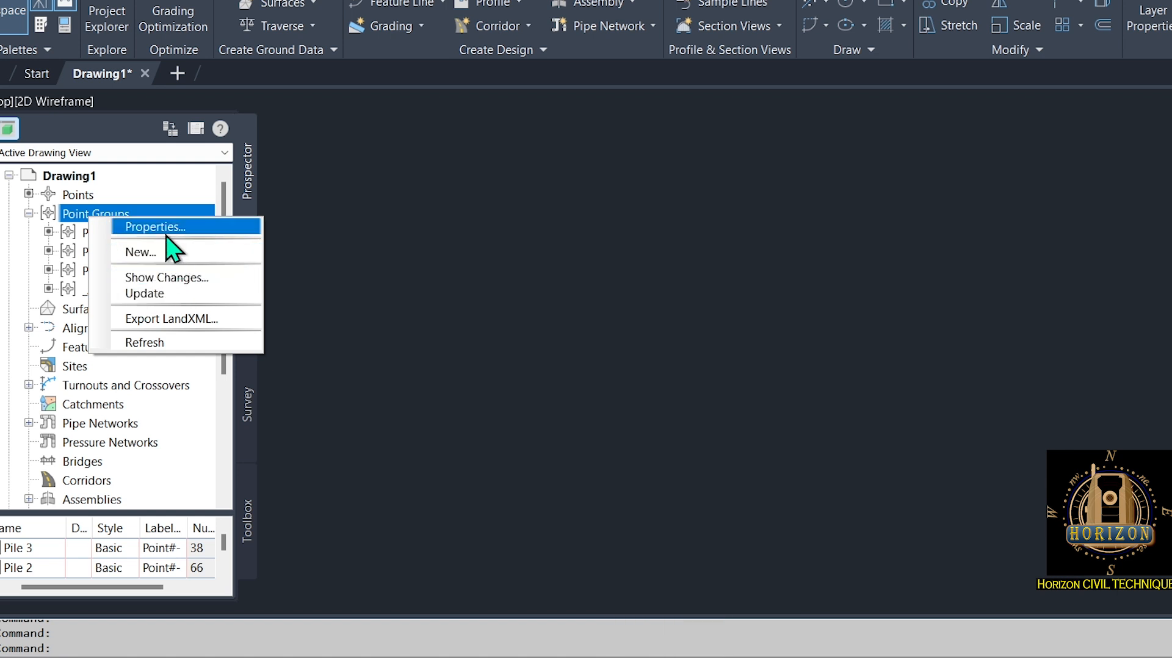
left_click(164, 251)
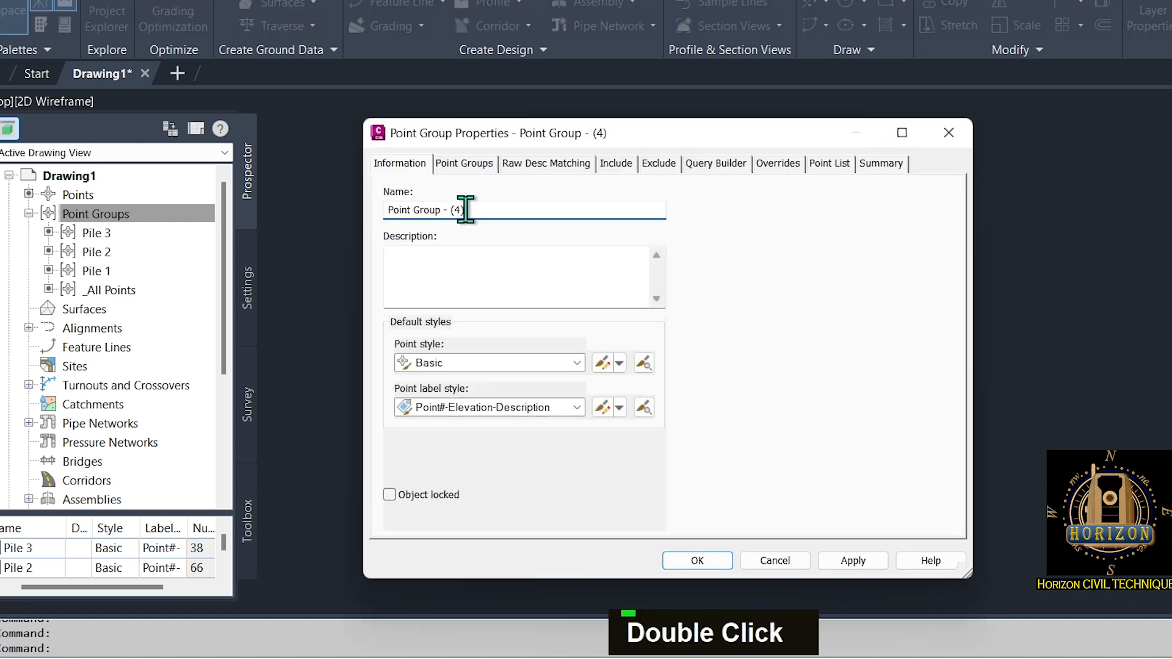
double_click(465, 209)
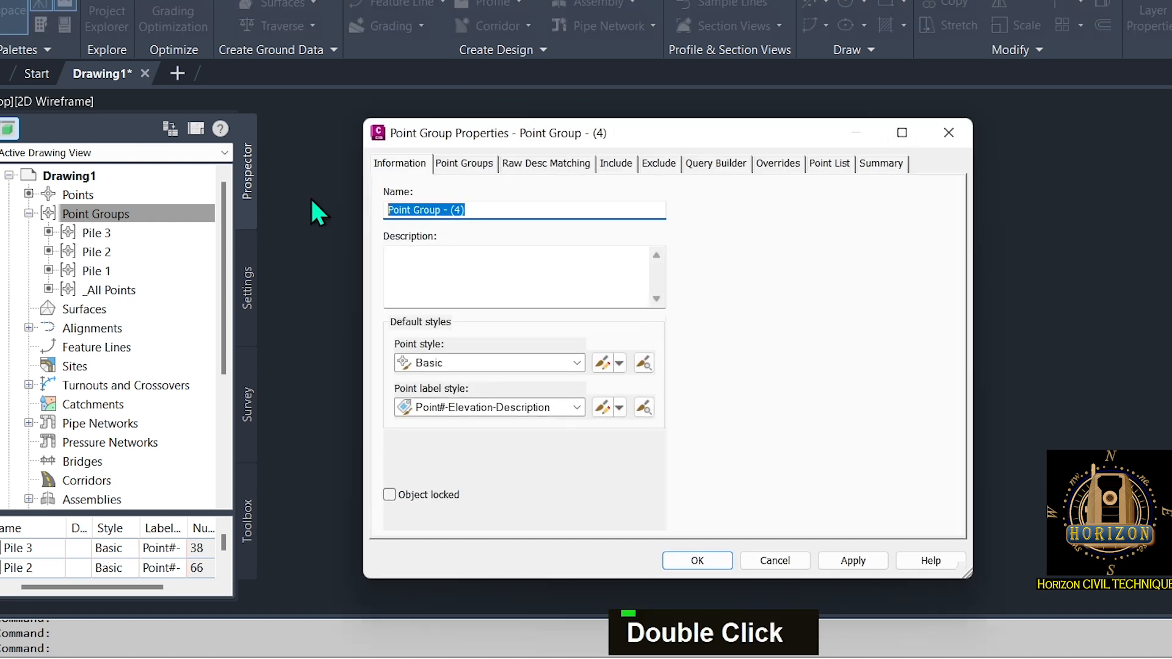
type("Pile 4")
Turn on raw description matching for the Pile 4 group with the text Pile45 and check its point list.
left_click(615, 166)
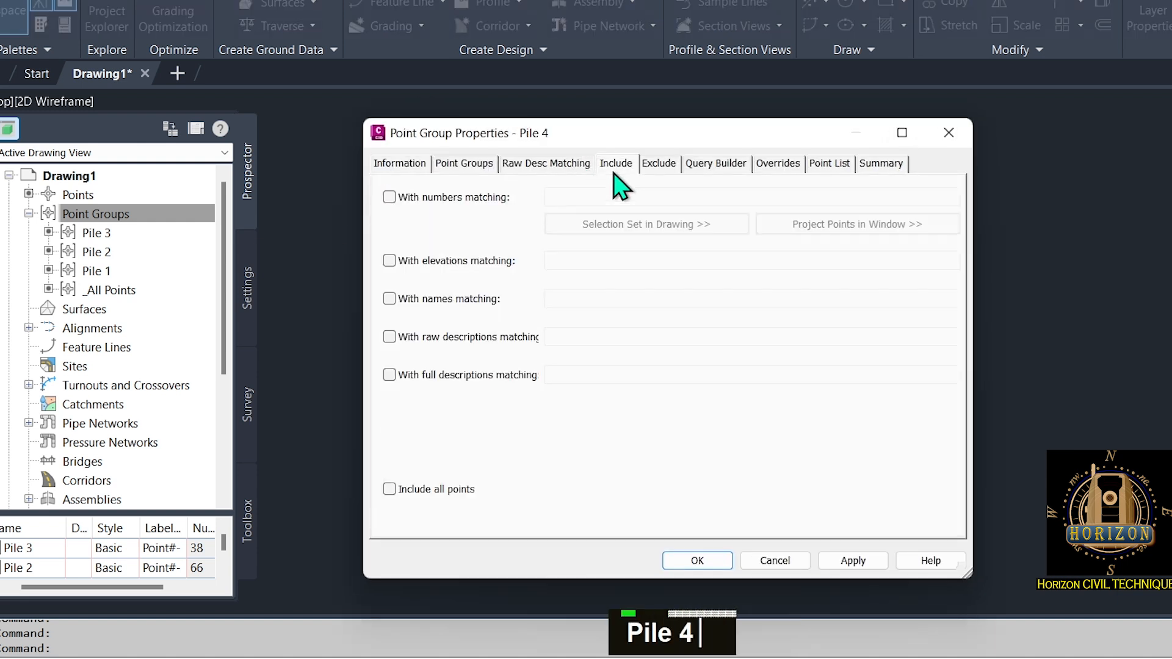
left_click(410, 337)
double_click(572, 340)
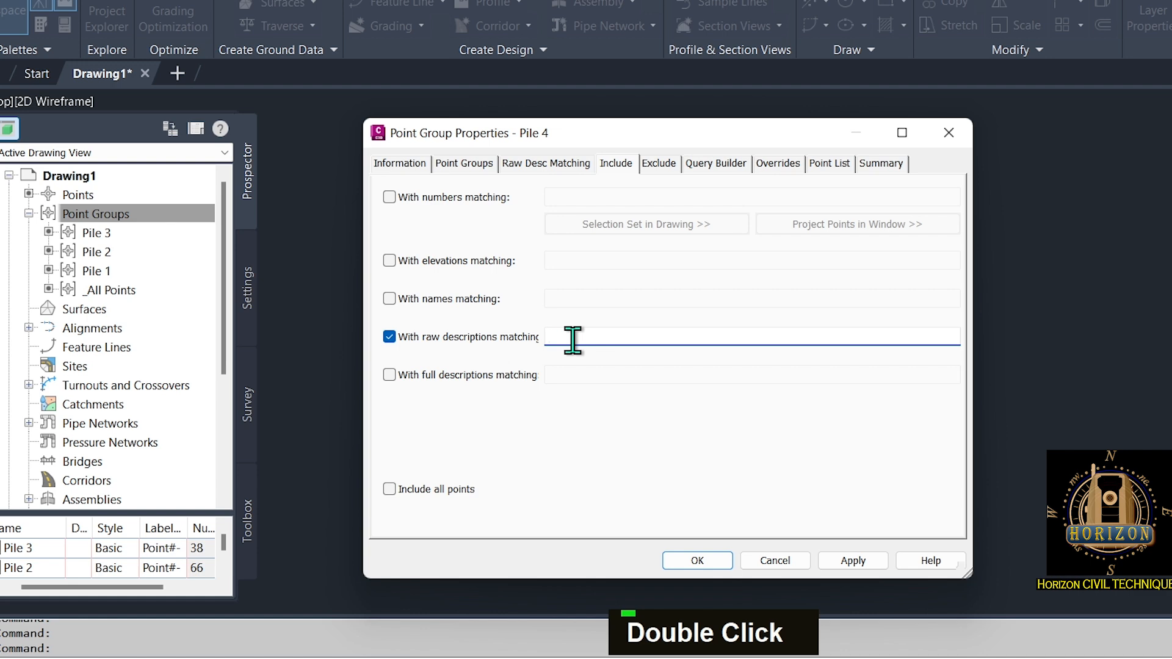
type("Pile45")
left_click(828, 164)
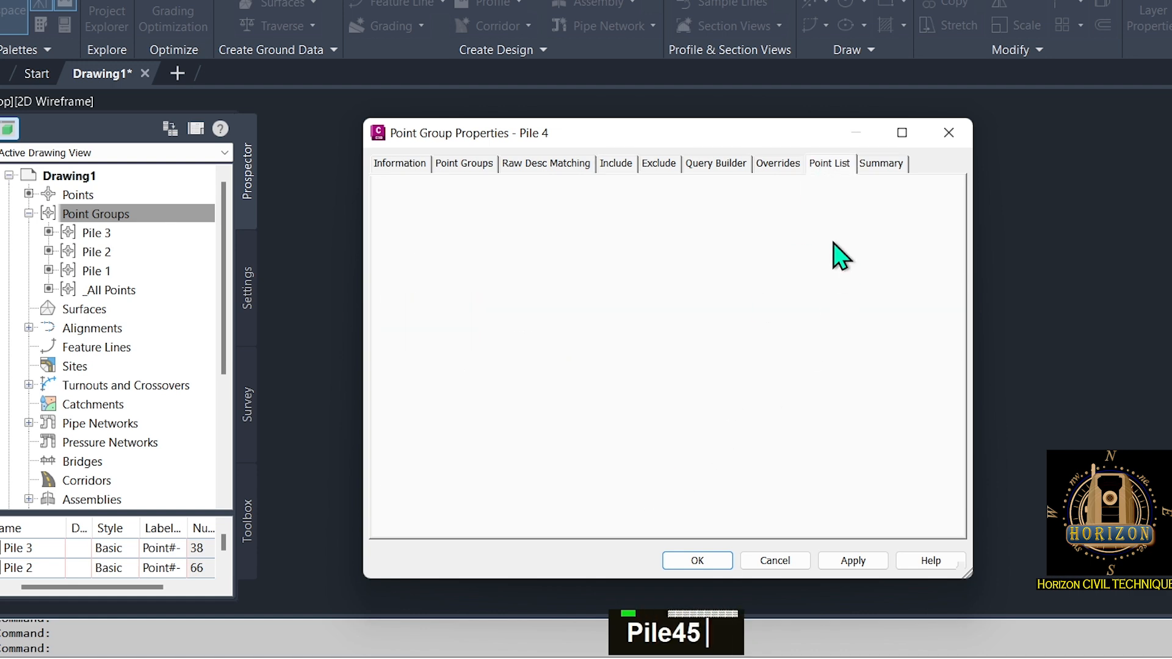
Correct the raw description match to Pile4, check the point list, and create the Pile 4 group.
left_click(537, 164)
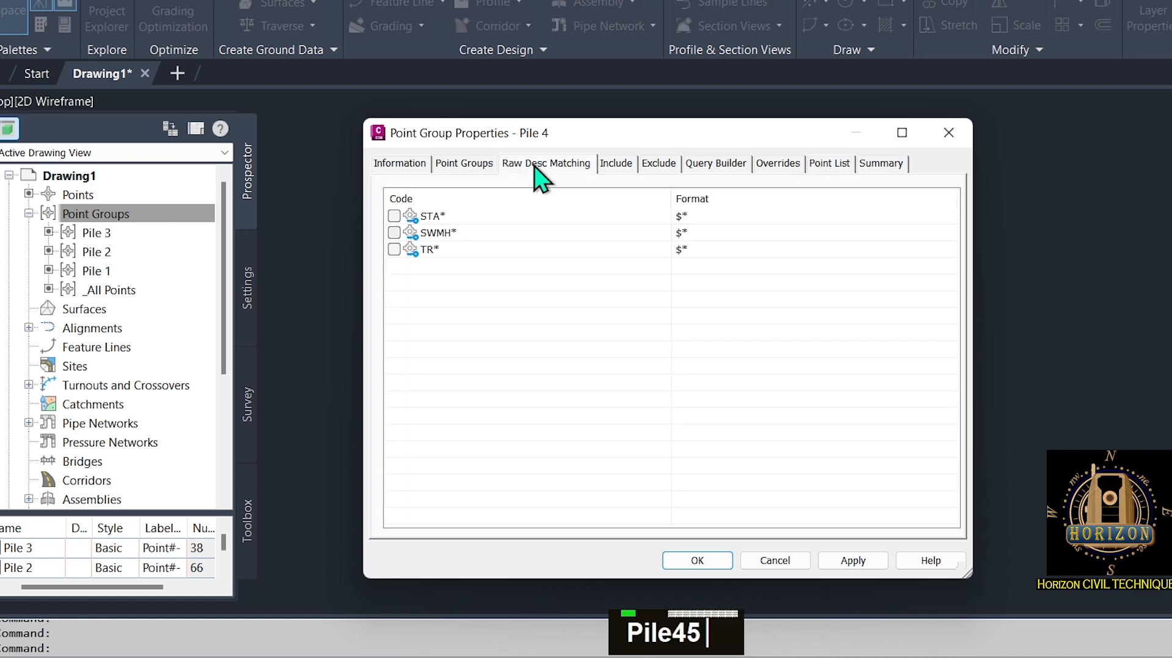
left_click(637, 164)
left_click(579, 335)
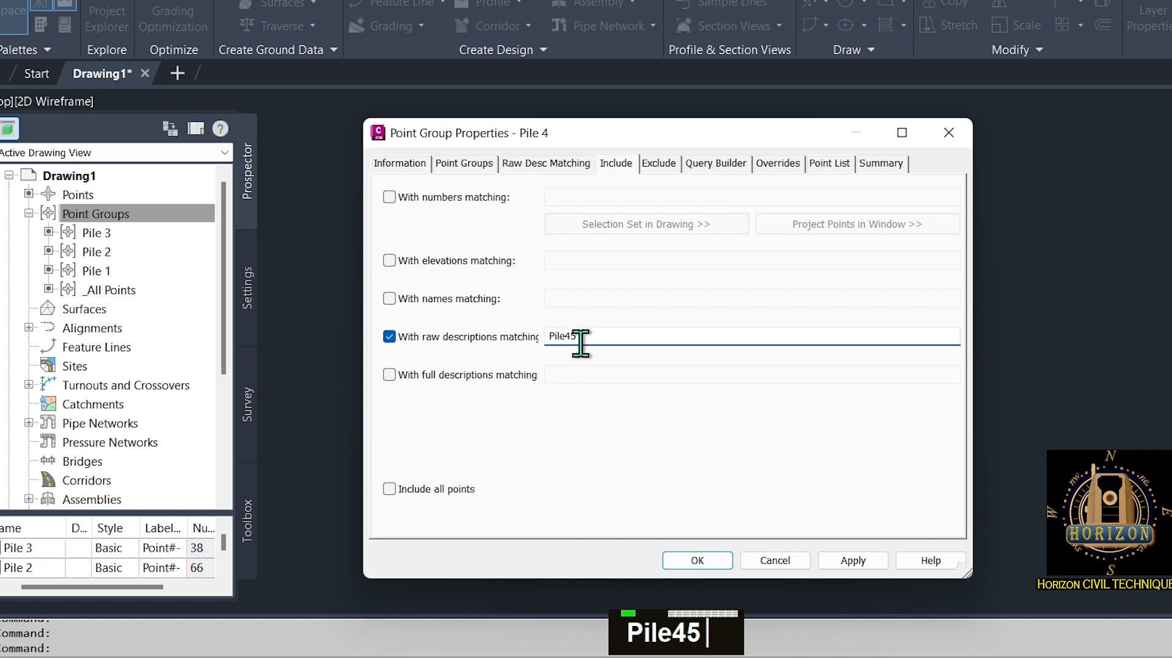
key("BackSpace")
left_click(828, 163)
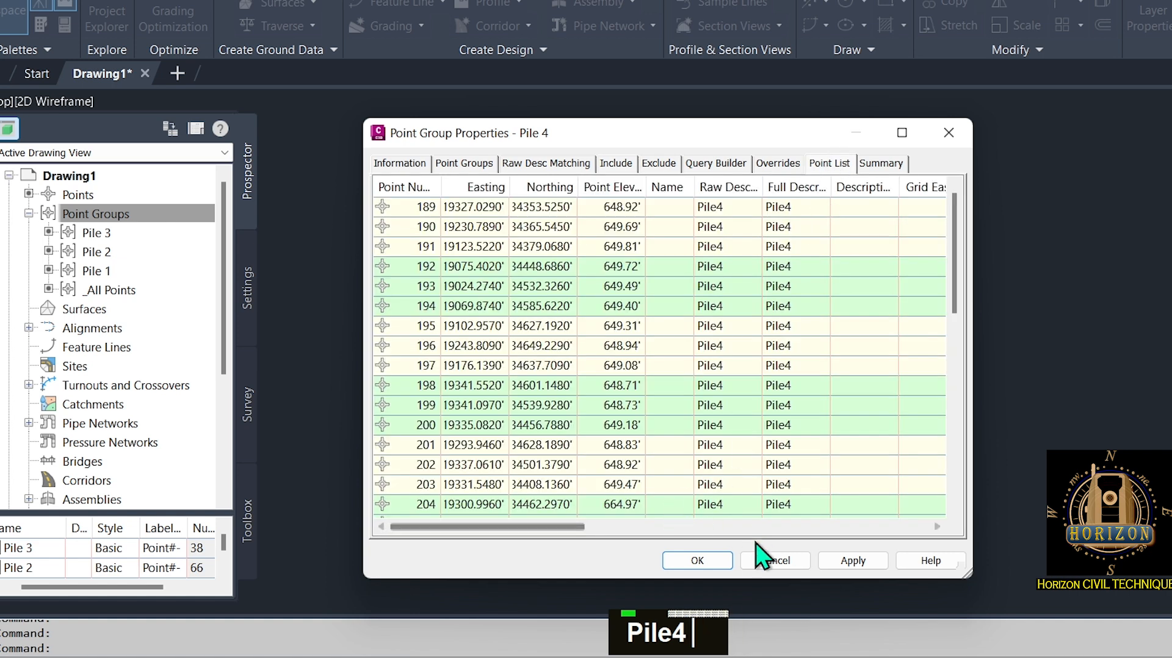
left_click(697, 560)
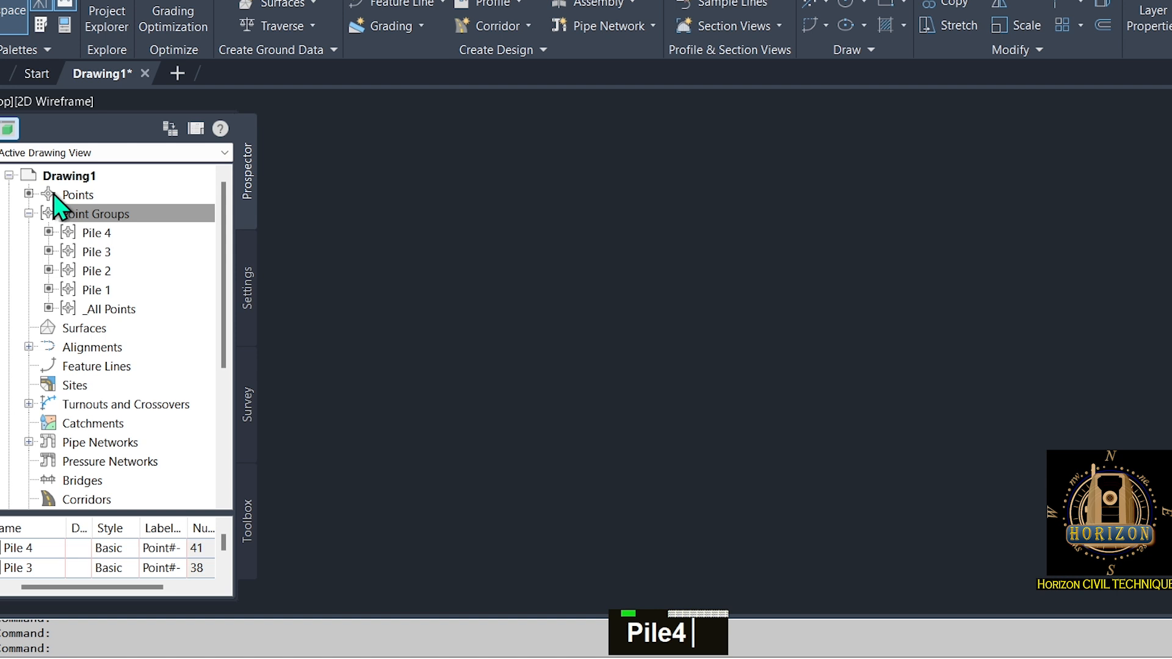
Zoom to the drawing extents and examine the layout of the imported survey points.
right_click(70, 192)
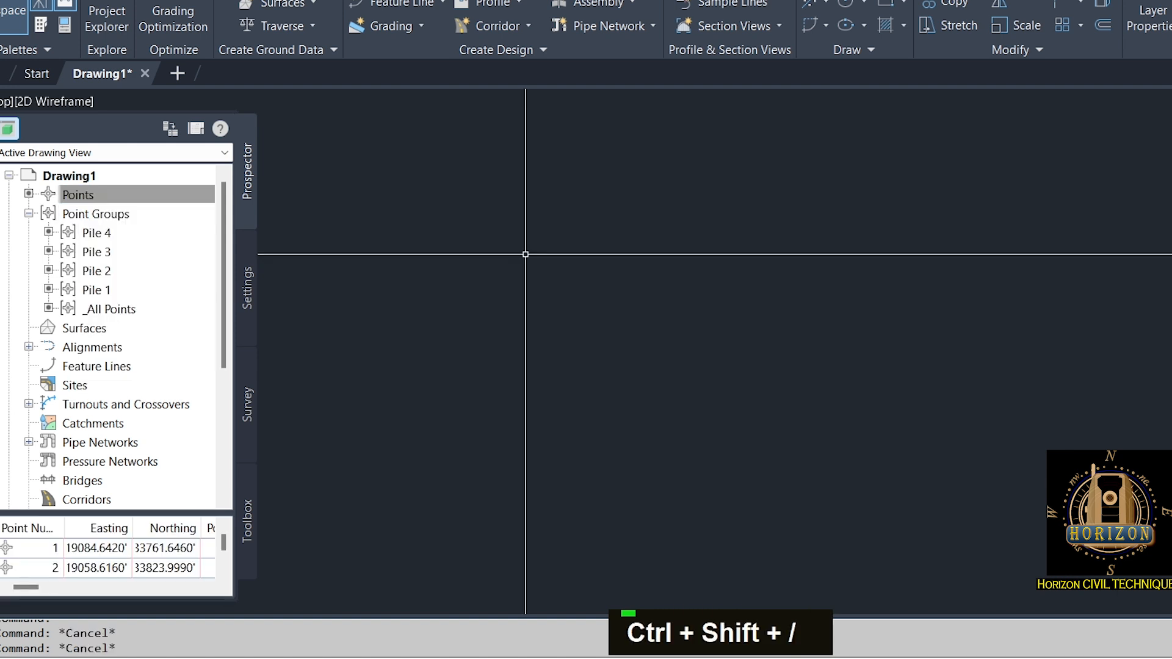
type("z")
key("Return")
type("e")
key("Return")
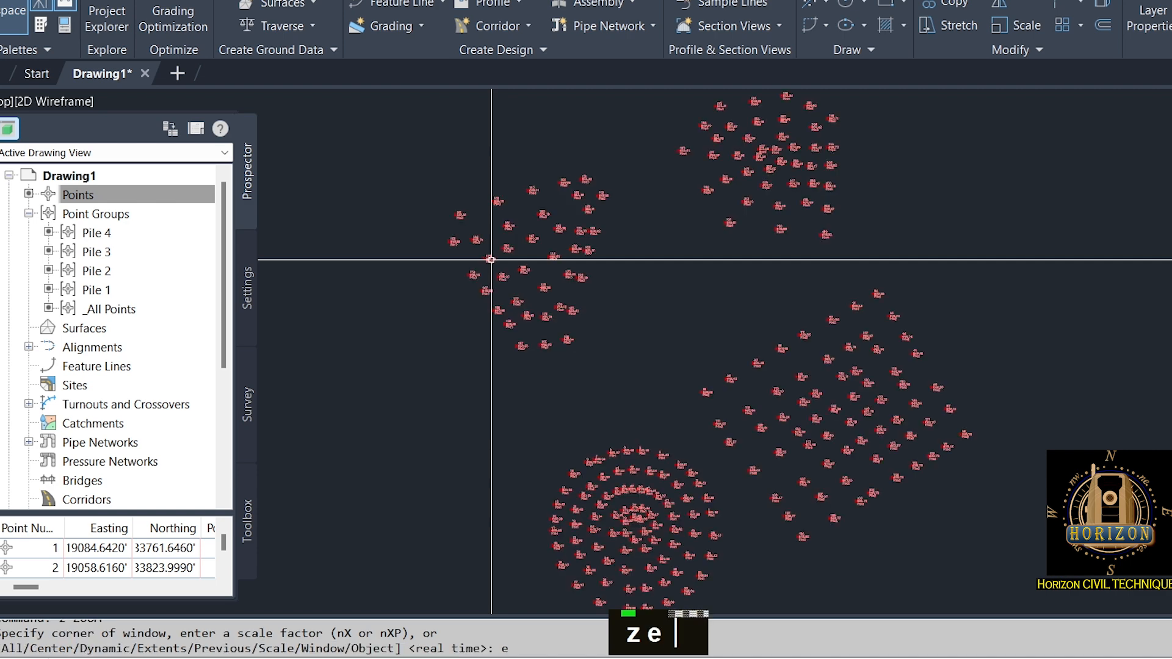
middle_click_drag(813, 305, 839, 246)
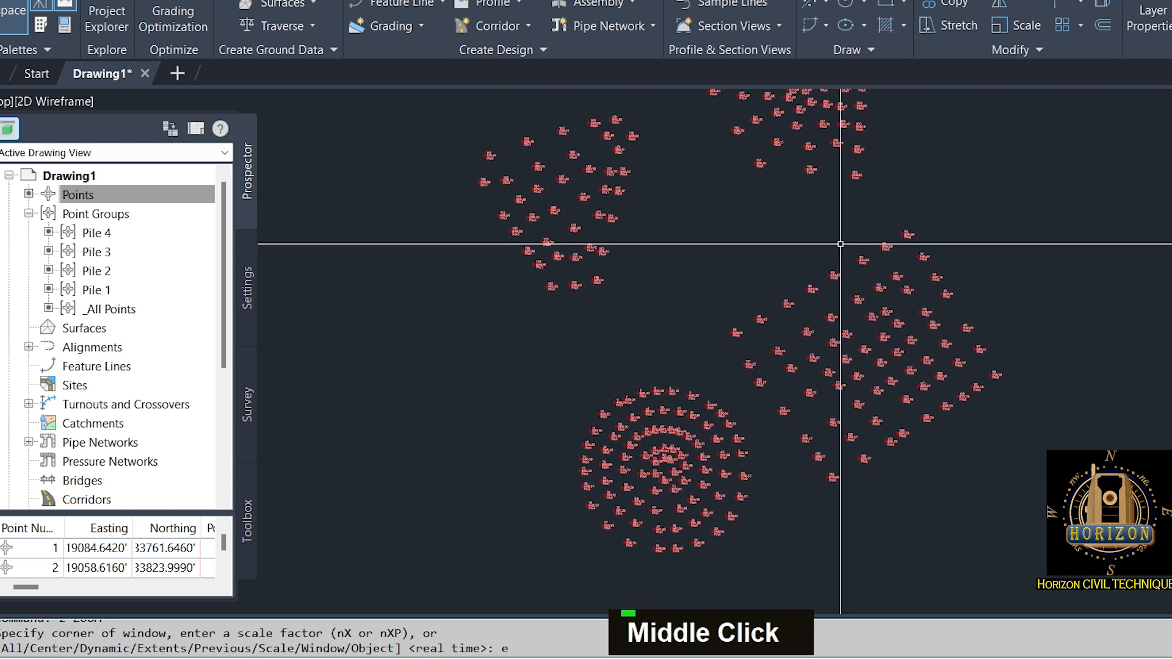
scroll(706, 328, "up", 2)
scroll(705, 329, "down", 3)
middle_click_drag(712, 235, 730, 299)
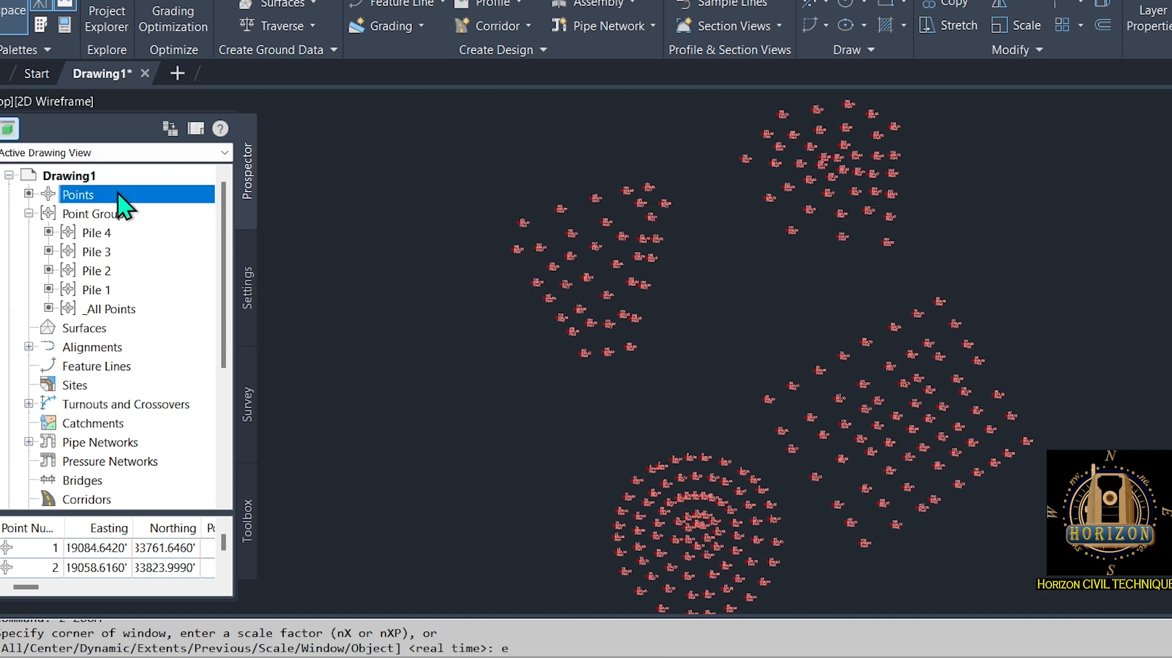
Start a new point import and add the NSL CSV file from the Video Data folder as its source.
right_click(73, 196)
left_click(193, 203)
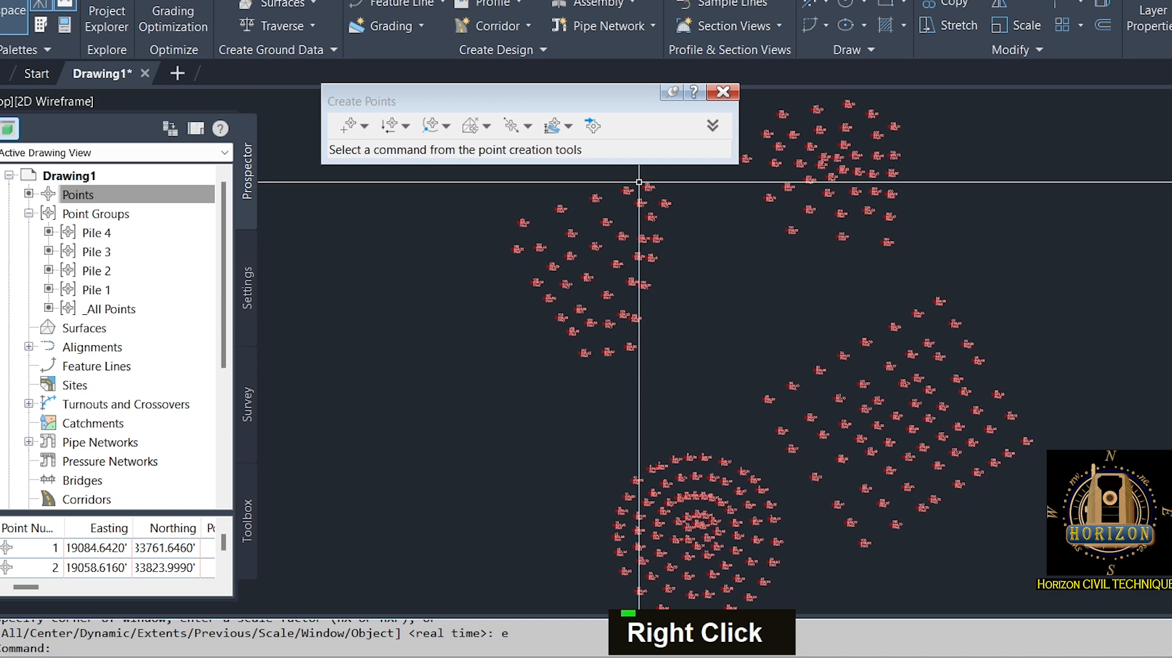
left_click(592, 127)
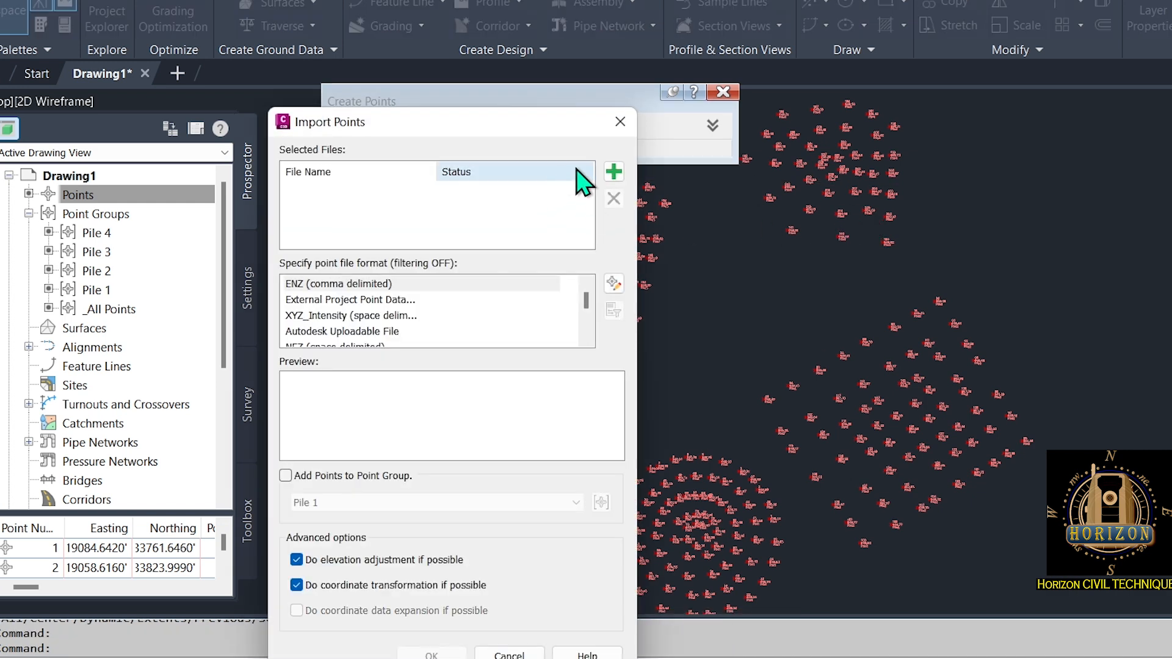
left_click(615, 172)
left_click_drag(536, 49, 654, 83)
left_click(531, 152)
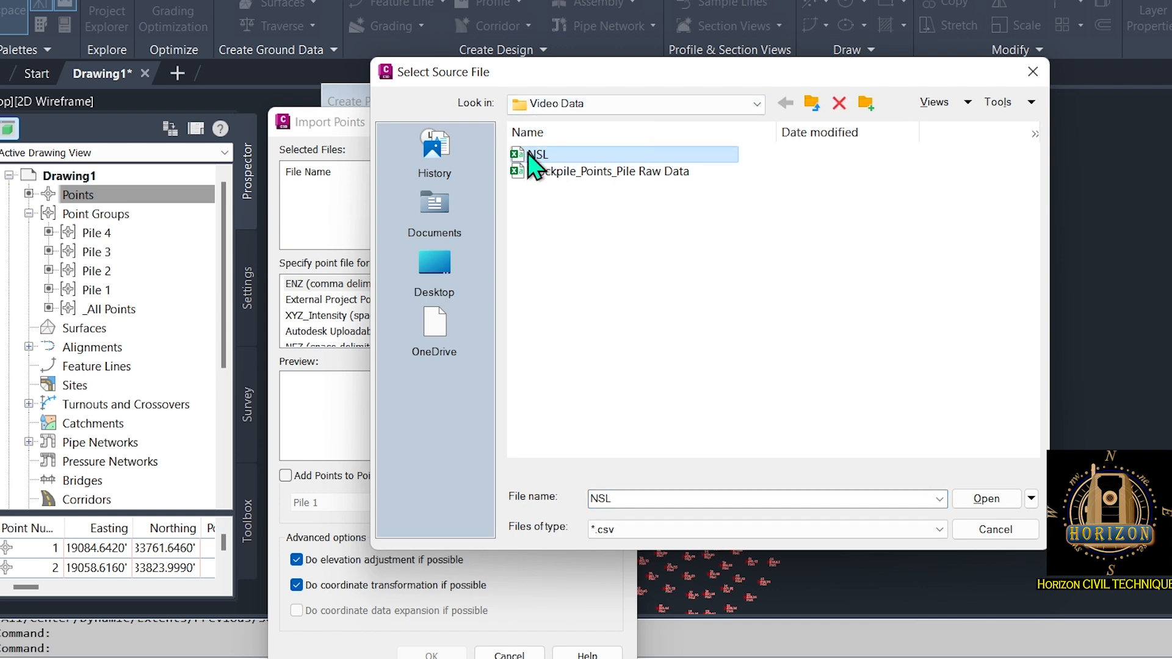
left_click(987, 499)
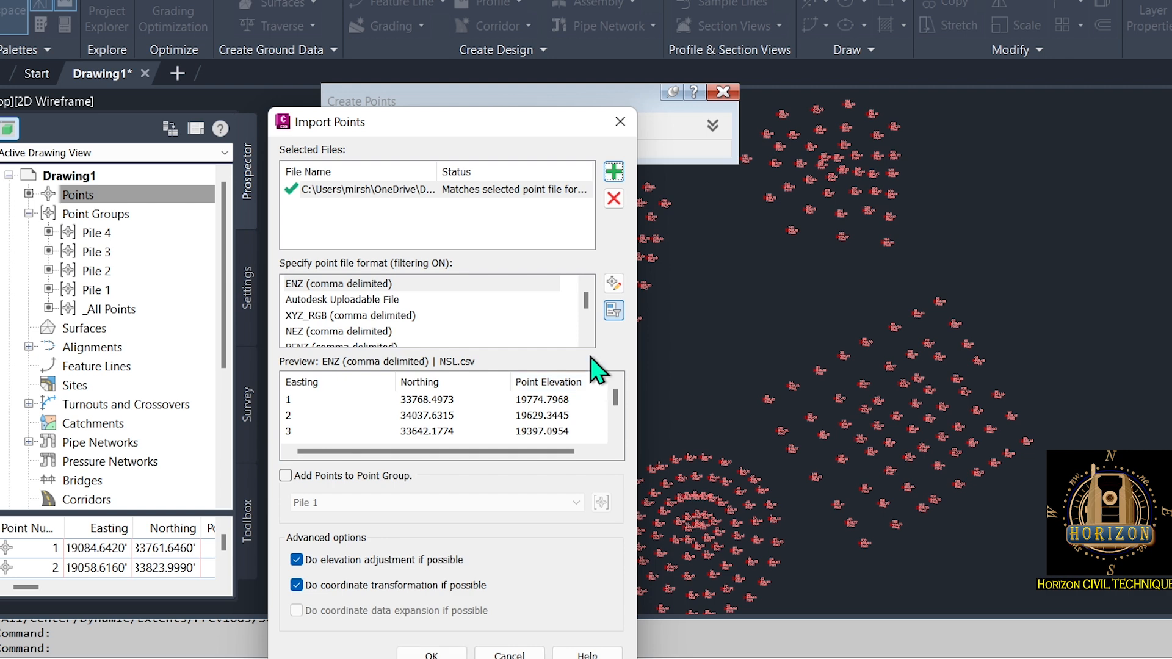
Set the point file format for the NSL file to PNEZD (comma delimited).
scroll(496, 284, "down", 2)
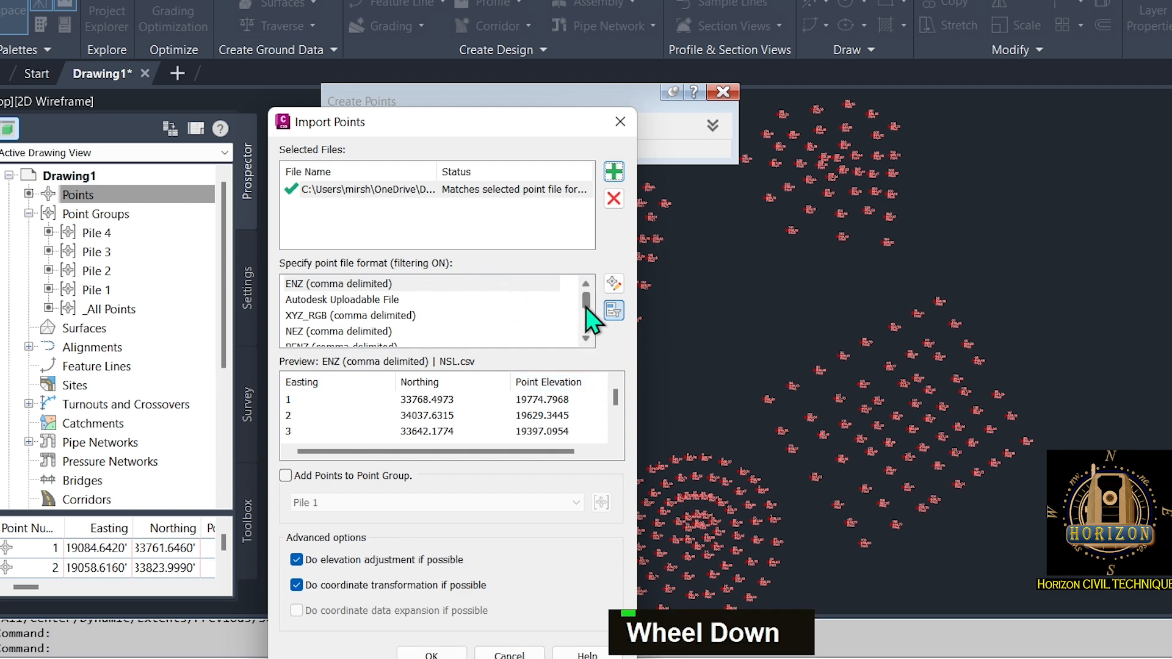
scroll(590, 312, "down", 3)
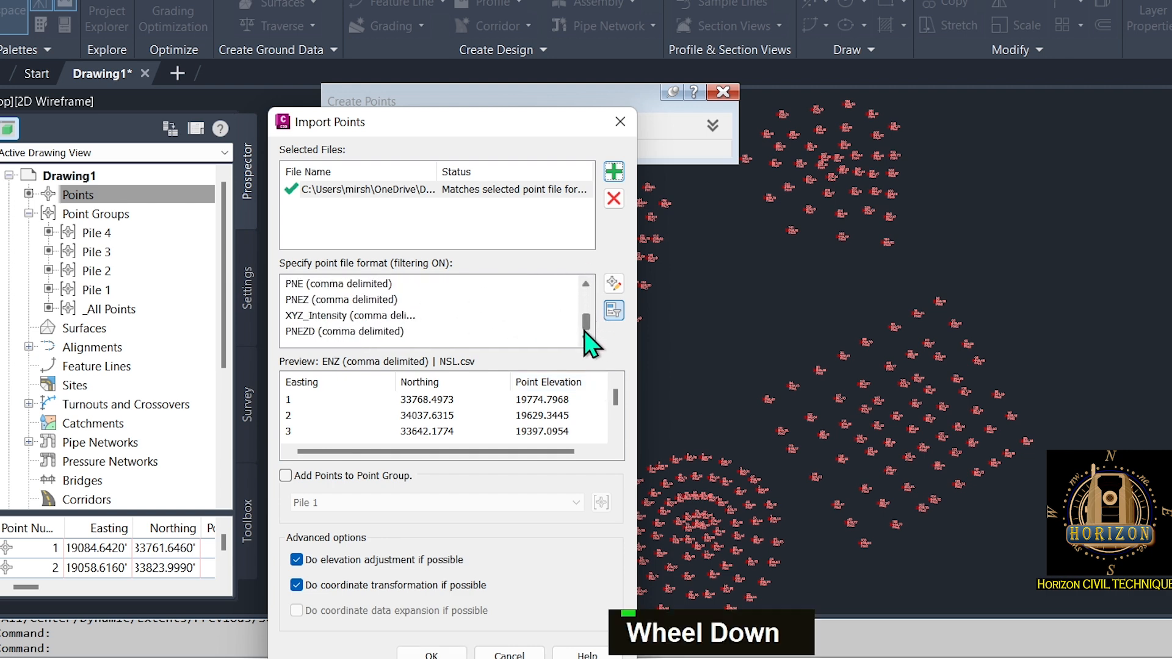
left_click(316, 330)
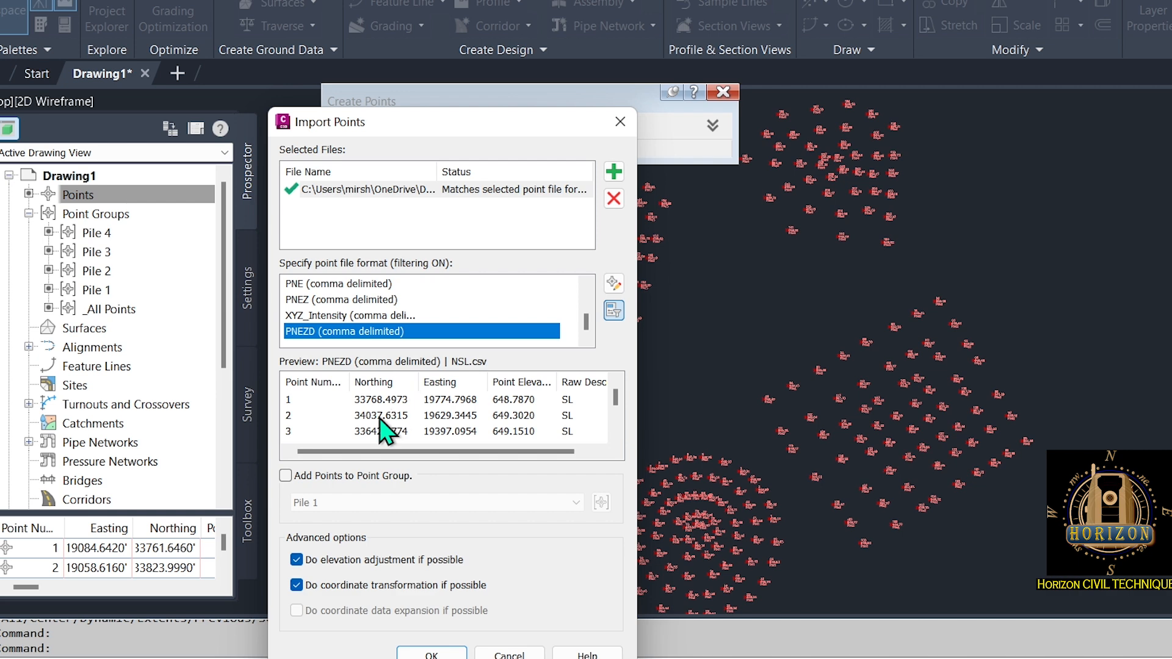
Import the points into a new point group named NSL, resolving all duplicate point numbers with the next point number.
left_click(302, 475)
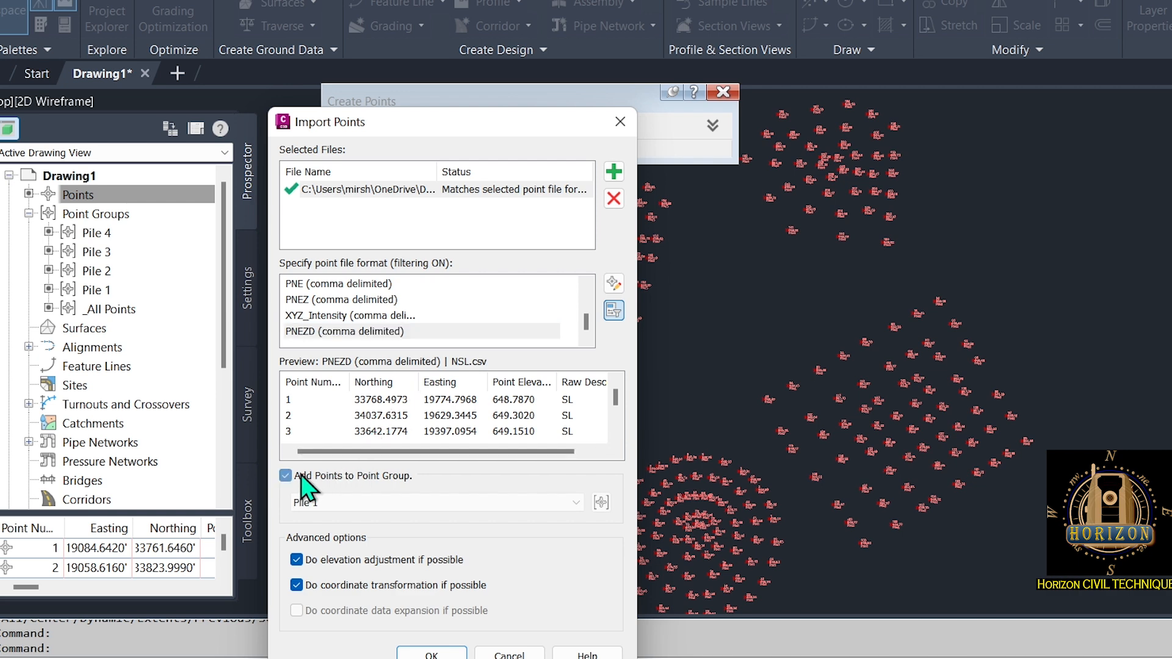
left_click(600, 502)
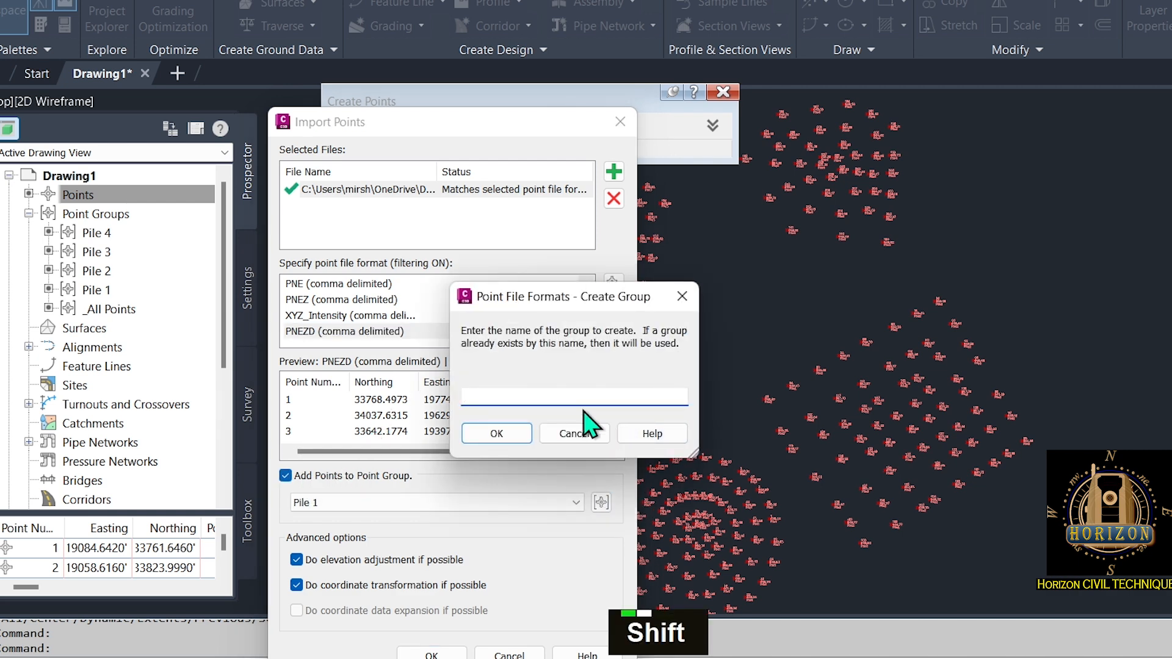
type("NSL")
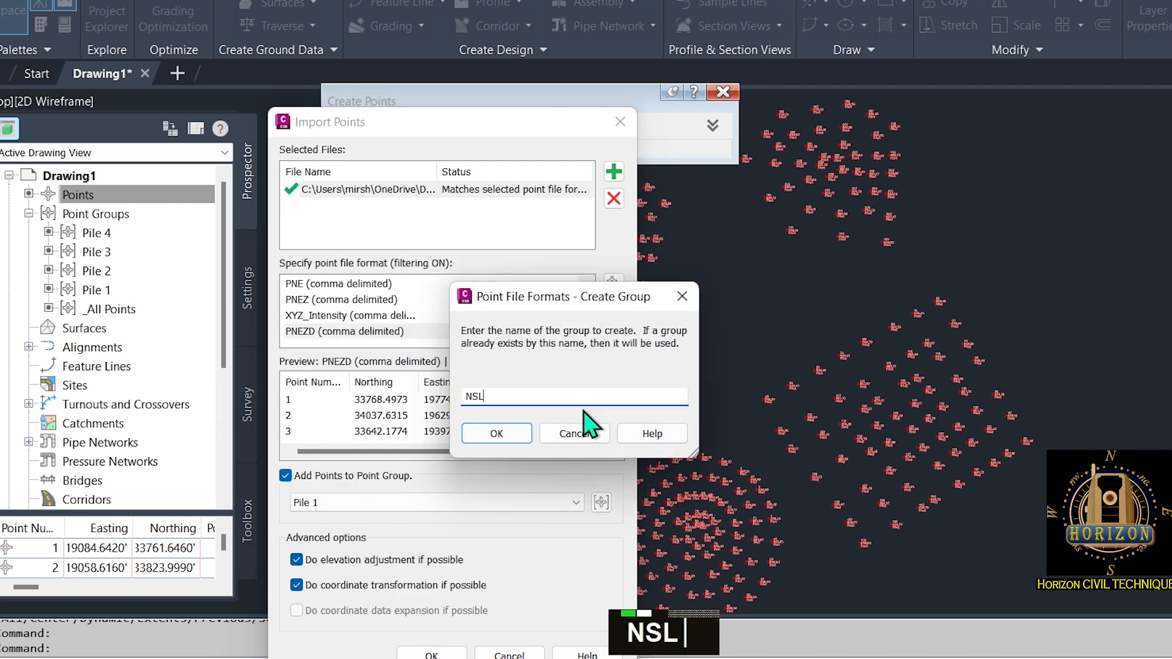
left_click(495, 441)
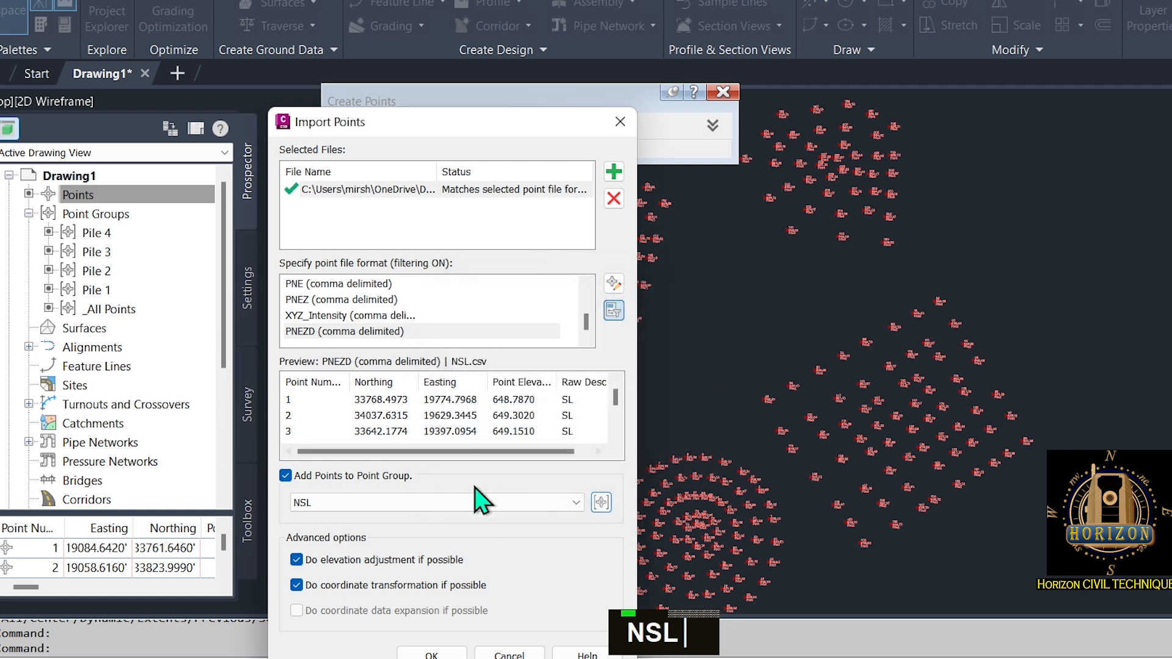
left_click(431, 655)
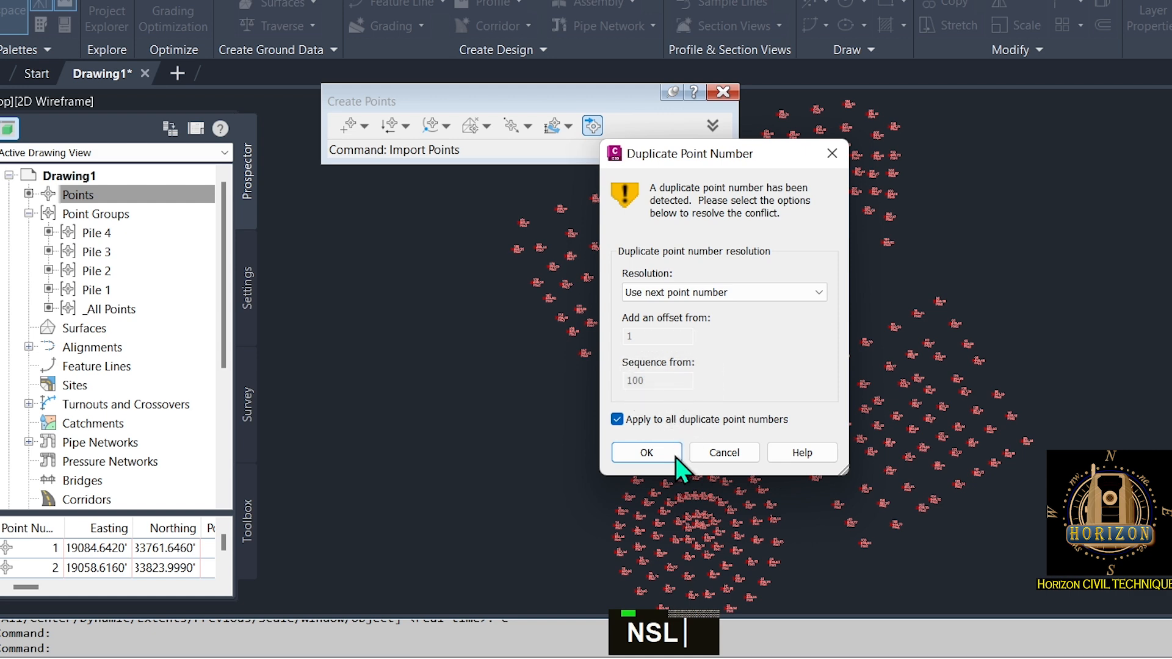
left_click(647, 452)
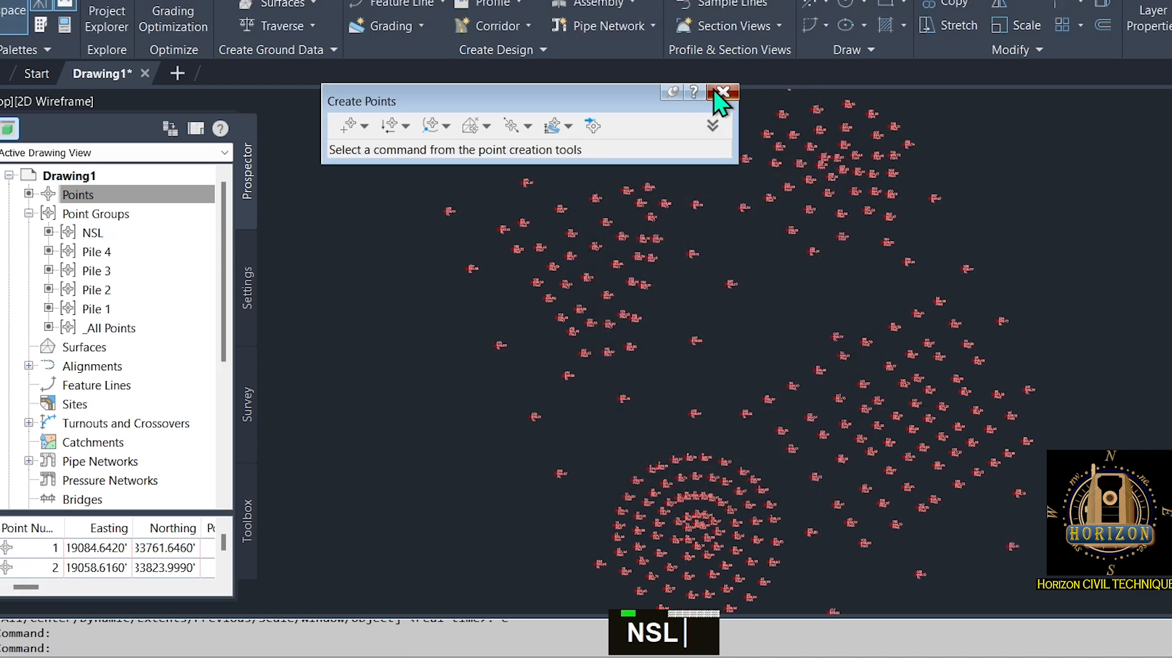
left_click(722, 92)
Examine the imported SL ground points and their labels around and between the four stockpiles.
scroll(842, 423, "up", 5)
middle_click_drag(842, 424, 910, 361)
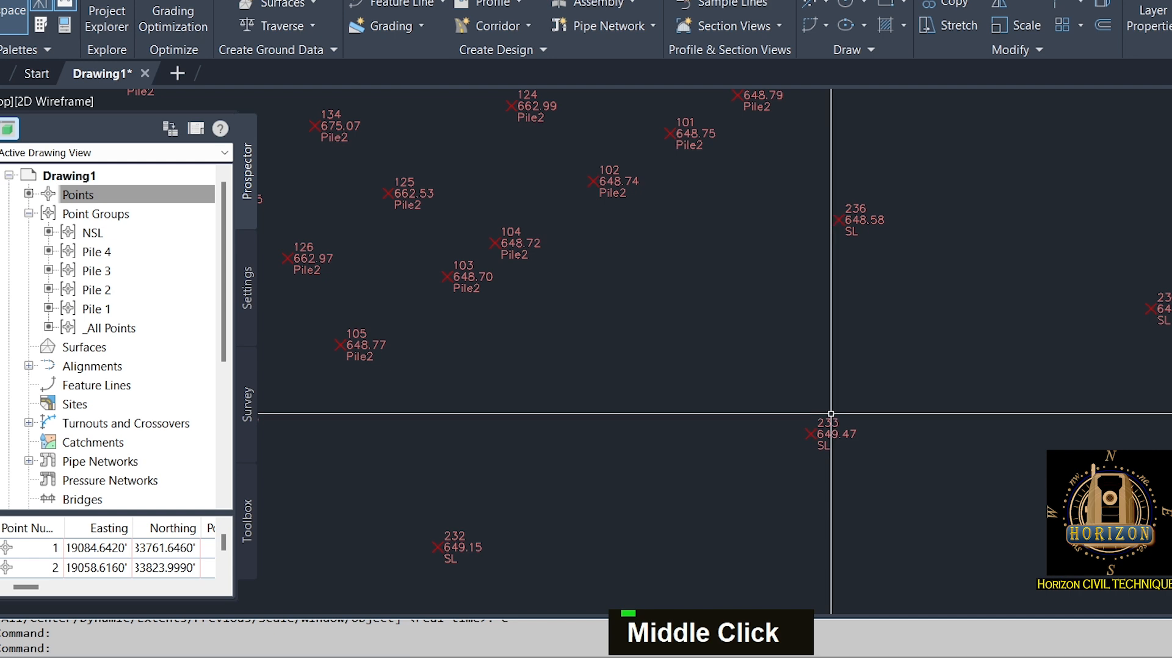
scroll(862, 214, "down", 3)
middle_click_drag(863, 214, 735, 236)
scroll(735, 236, "up", 7)
scroll(719, 340, "down", 4)
scroll(470, 426, "up", 6)
middle_click_drag(468, 426, 543, 450)
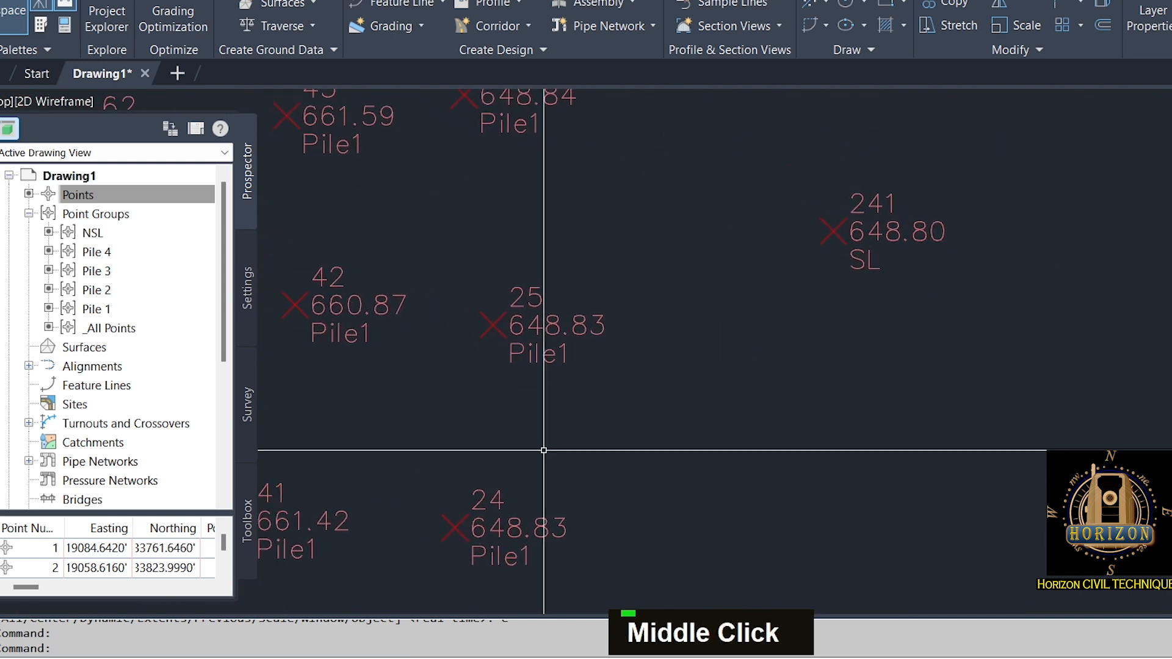
scroll(840, 332, "down", 4)
scroll(837, 282, "up", 4)
scroll(861, 384, "down", 6)
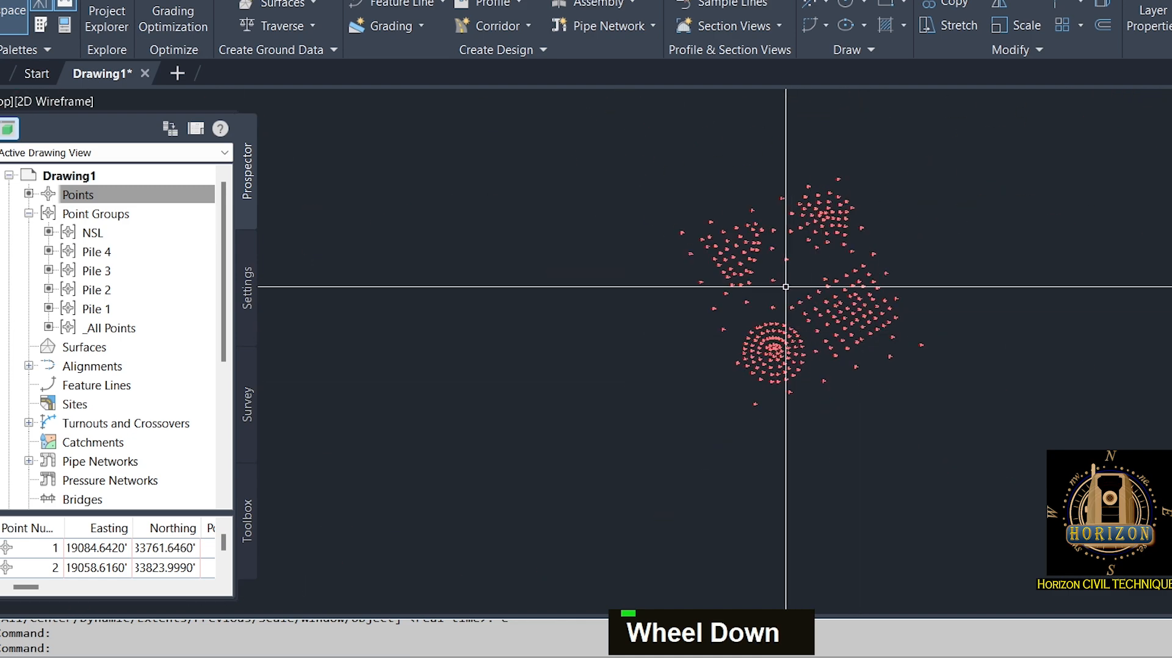
scroll(816, 240, "up", 5)
scroll(816, 228, "down", 4)
scroll(846, 227, "up", 4)
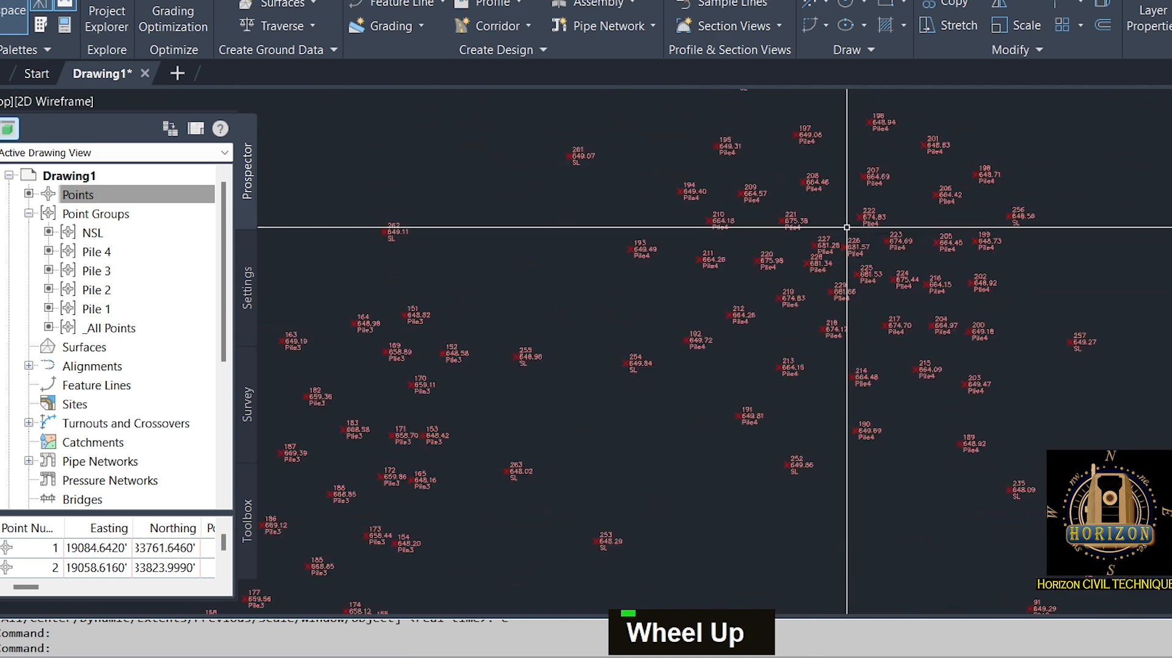
scroll(902, 261, "down", 5)
scroll(668, 319, "up", 3)
scroll(722, 269, "up", 2)
middle_click_drag(1098, 419, 995, 236)
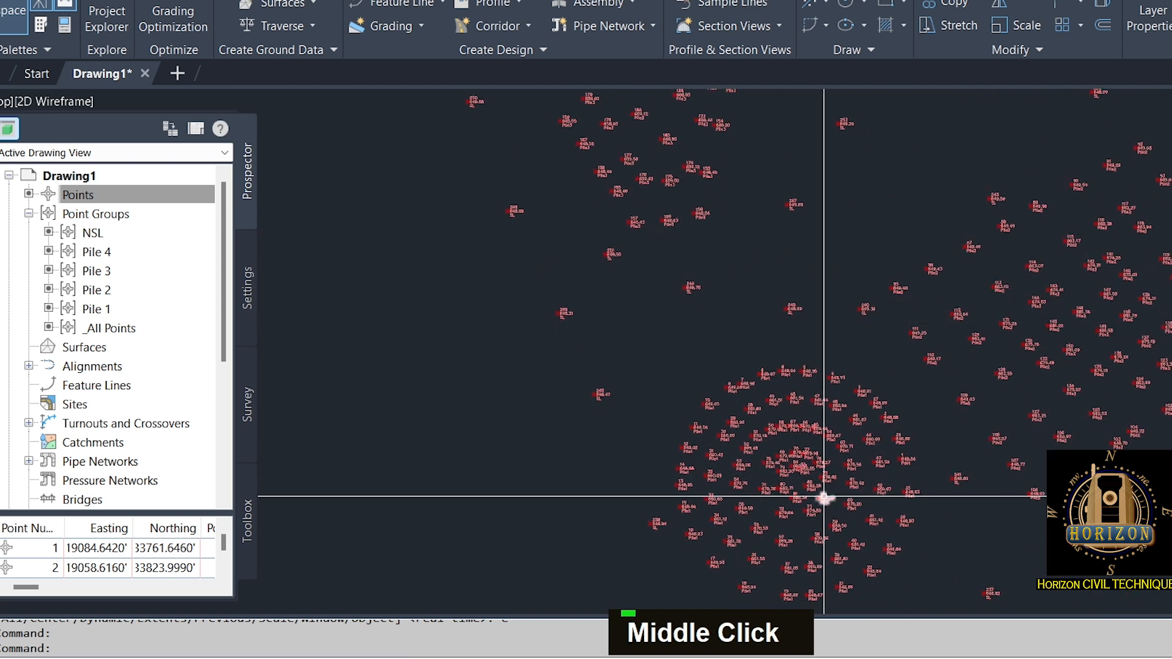
mouse_move(823, 495)
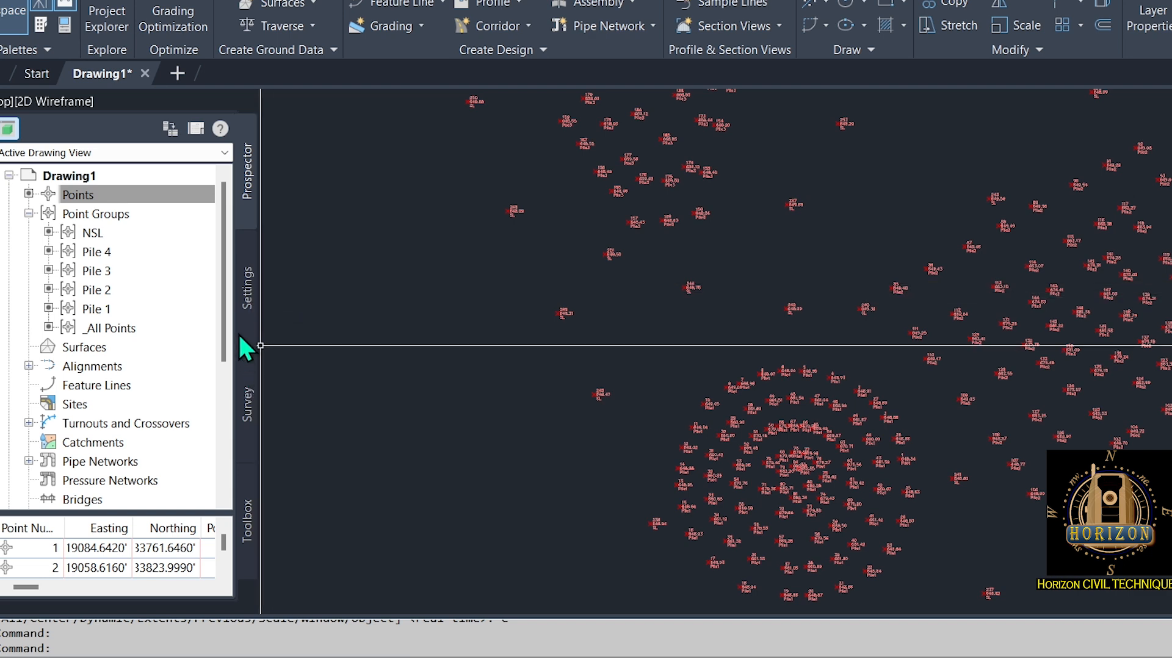
Start a new TIN surface and name it NSL.
left_click(29, 213)
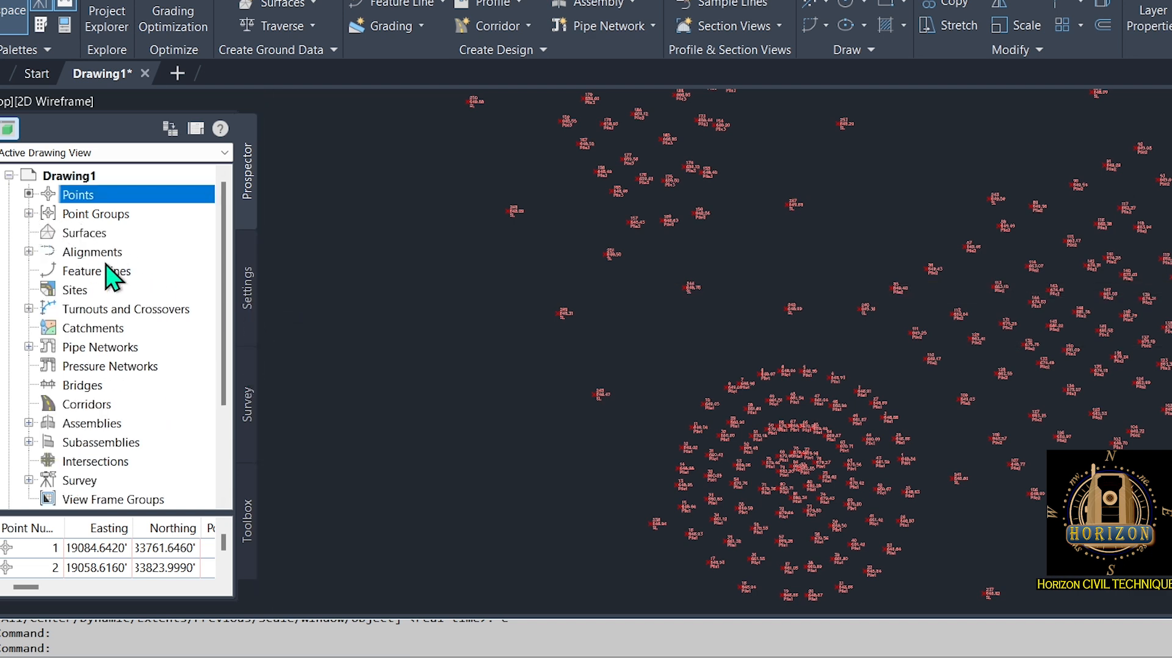
right_click(85, 233)
left_click(141, 243)
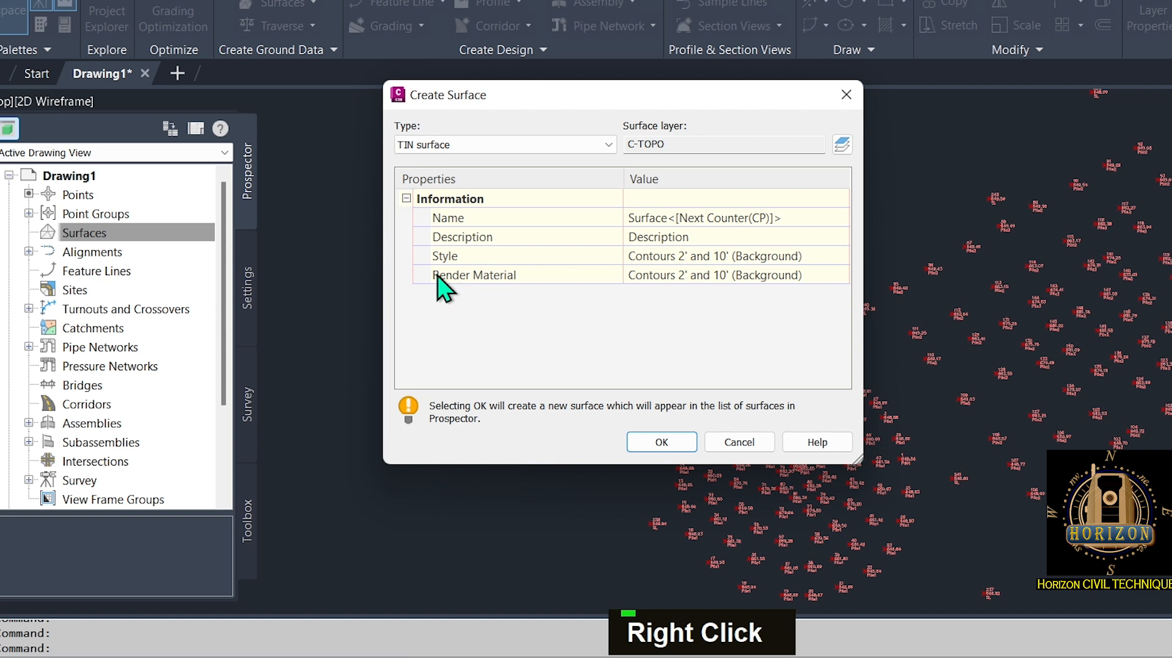
key("Escape")
right_click(61, 231)
left_click(134, 238)
left_click(775, 218)
type("NSL")
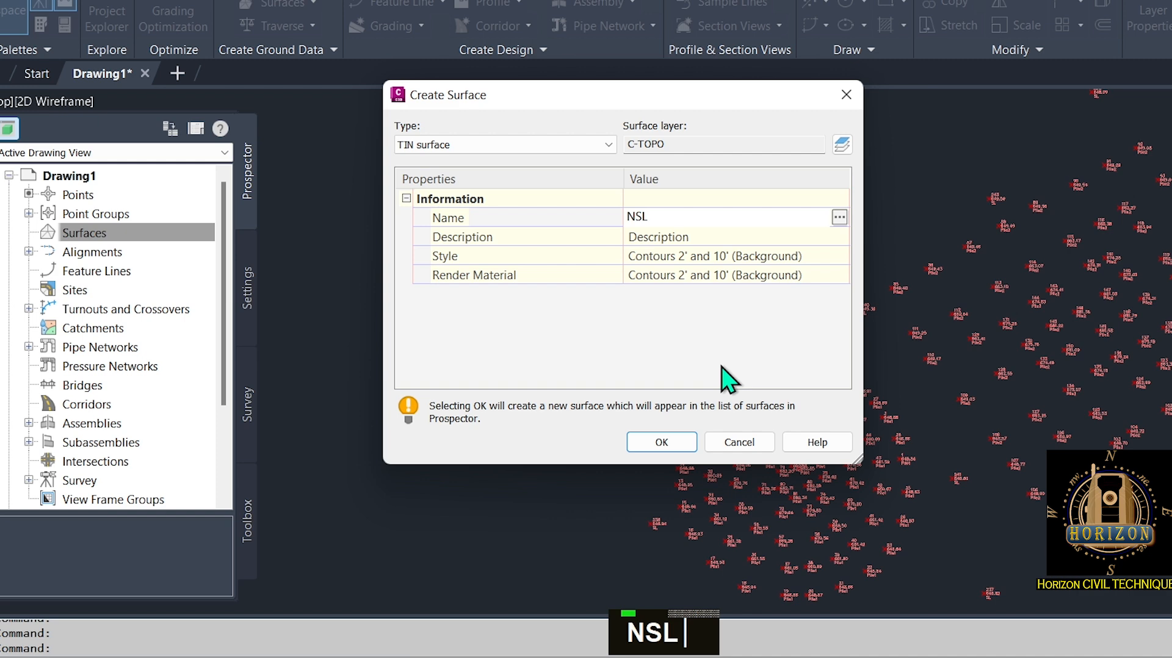
Set the surface style to Contours 1' and 5' (Background) and create the NSL surface.
double_click(840, 256)
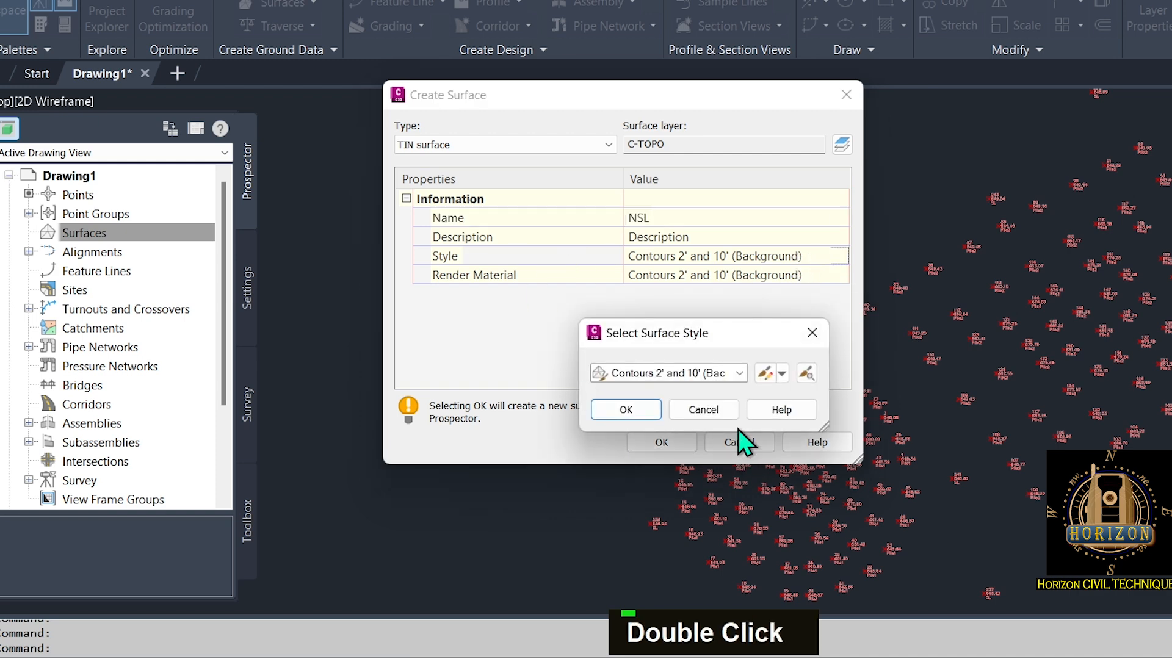
left_click(739, 372)
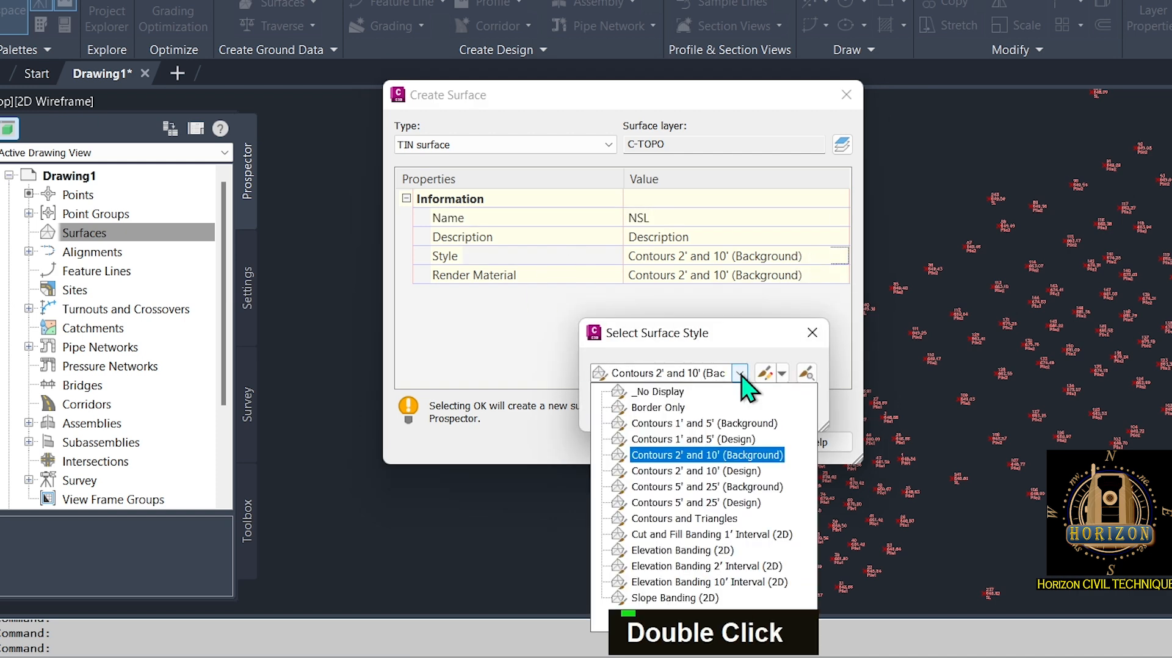
left_click(689, 439)
left_click(623, 410)
left_click(659, 437)
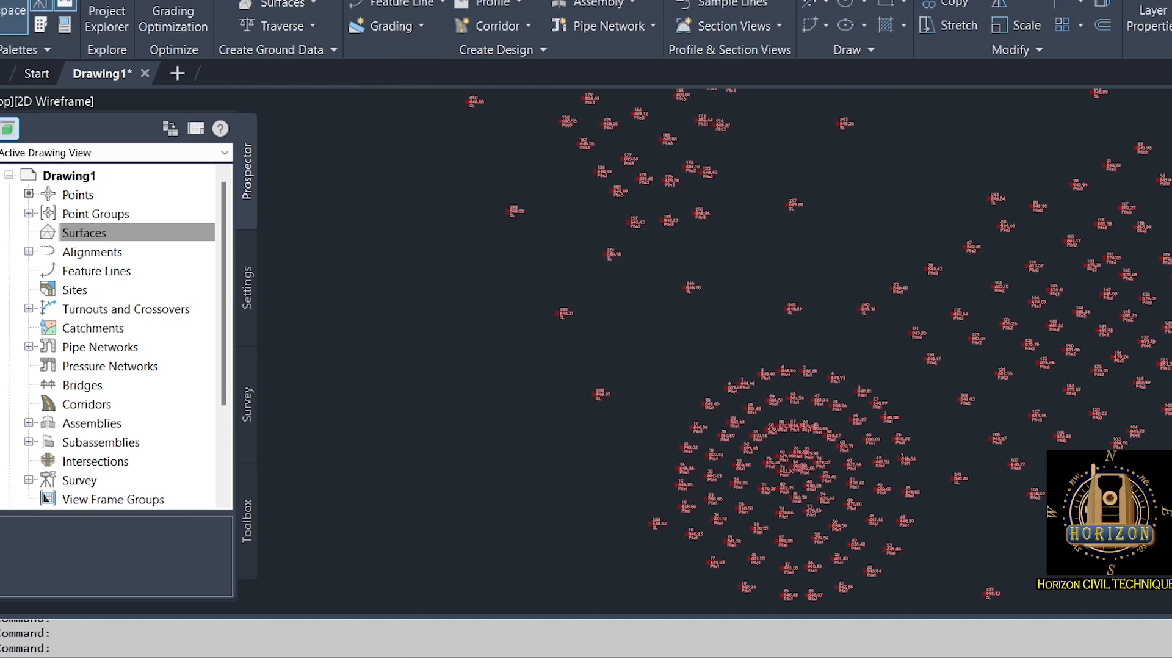
Add the NSL point group to the NSL surface definition and check the resulting contours in the drawing.
left_click(98, 235)
left_click(28, 233)
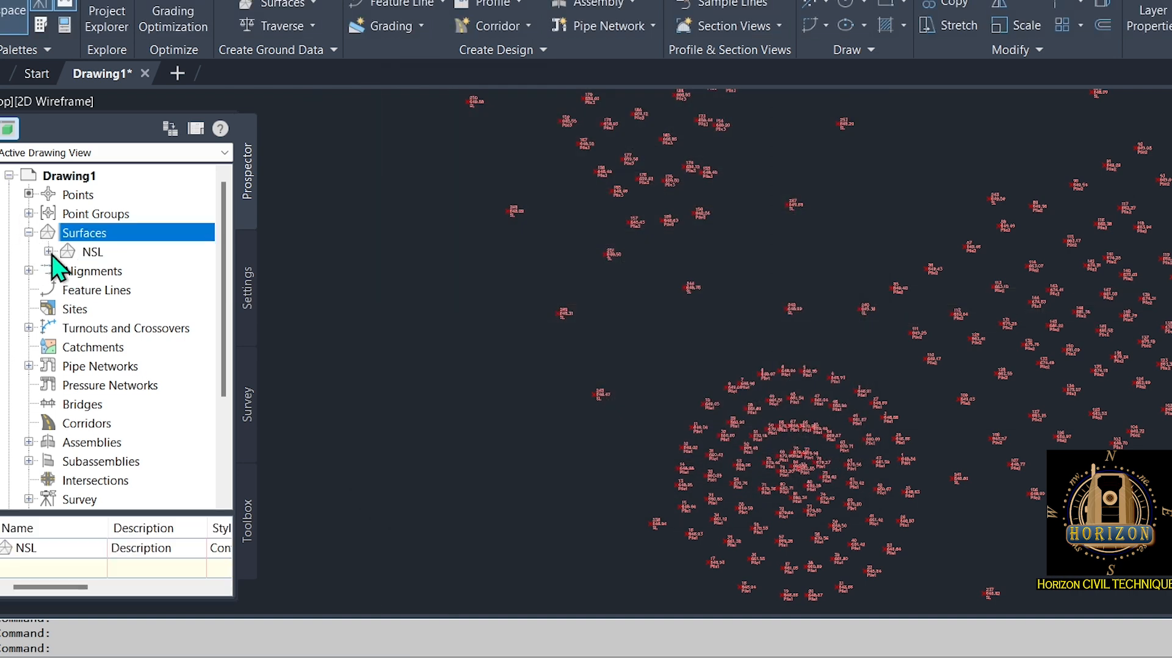
left_click(48, 252)
left_click(69, 309)
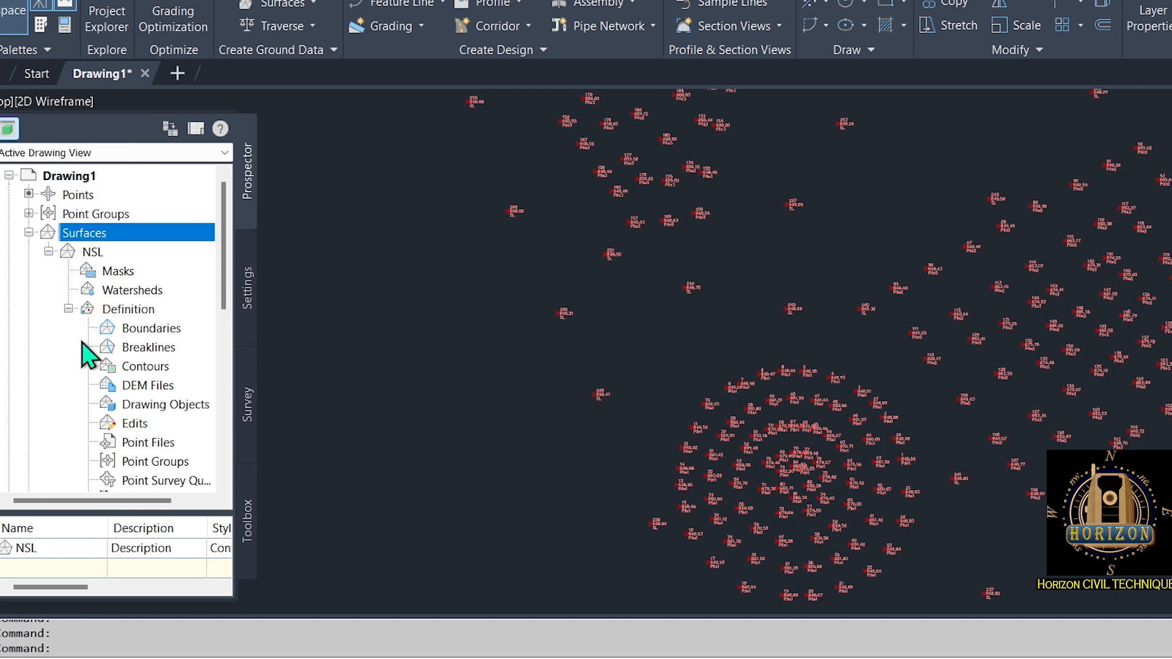
scroll(130, 332, "down", 2)
right_click(144, 346)
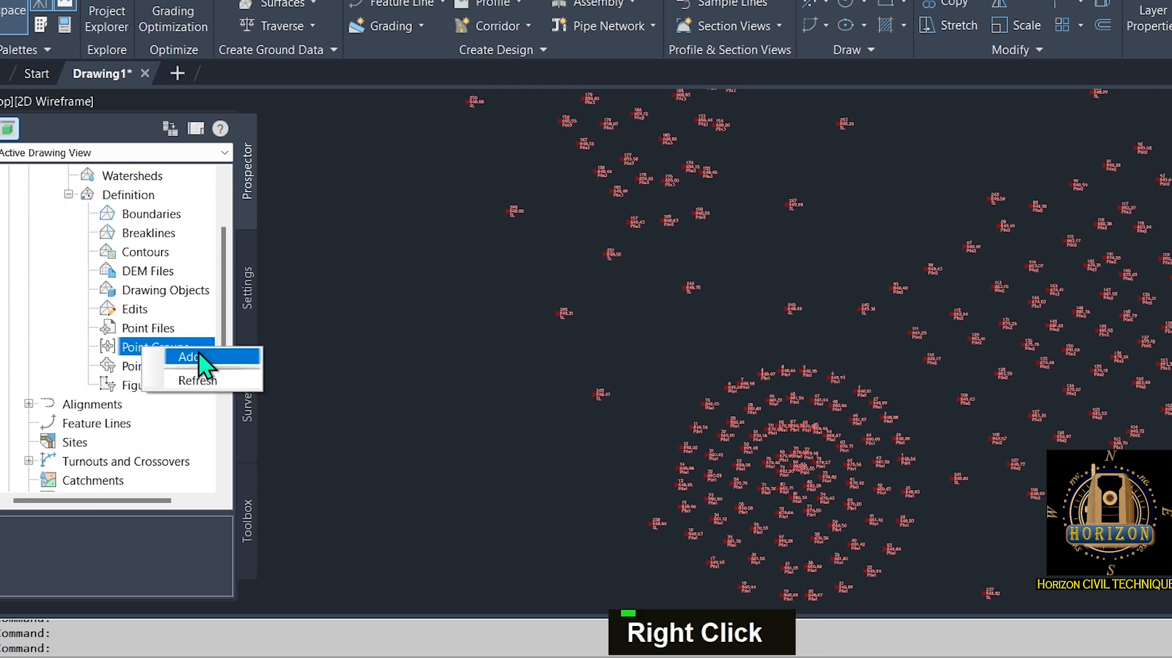
left_click(199, 356)
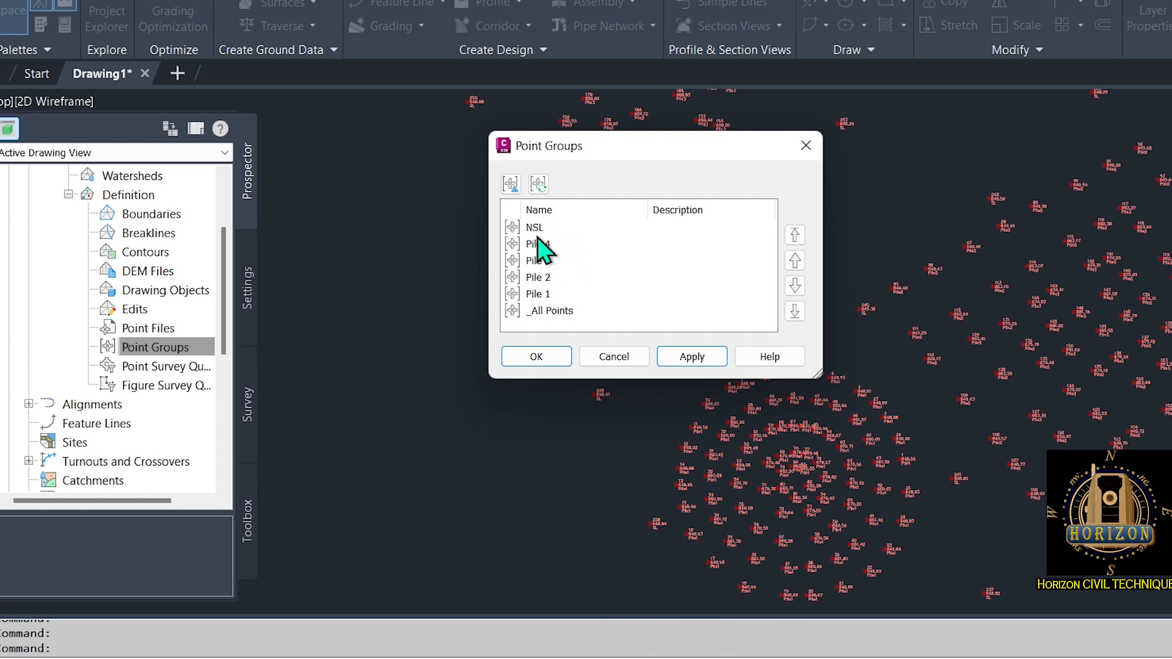
left_click(535, 228)
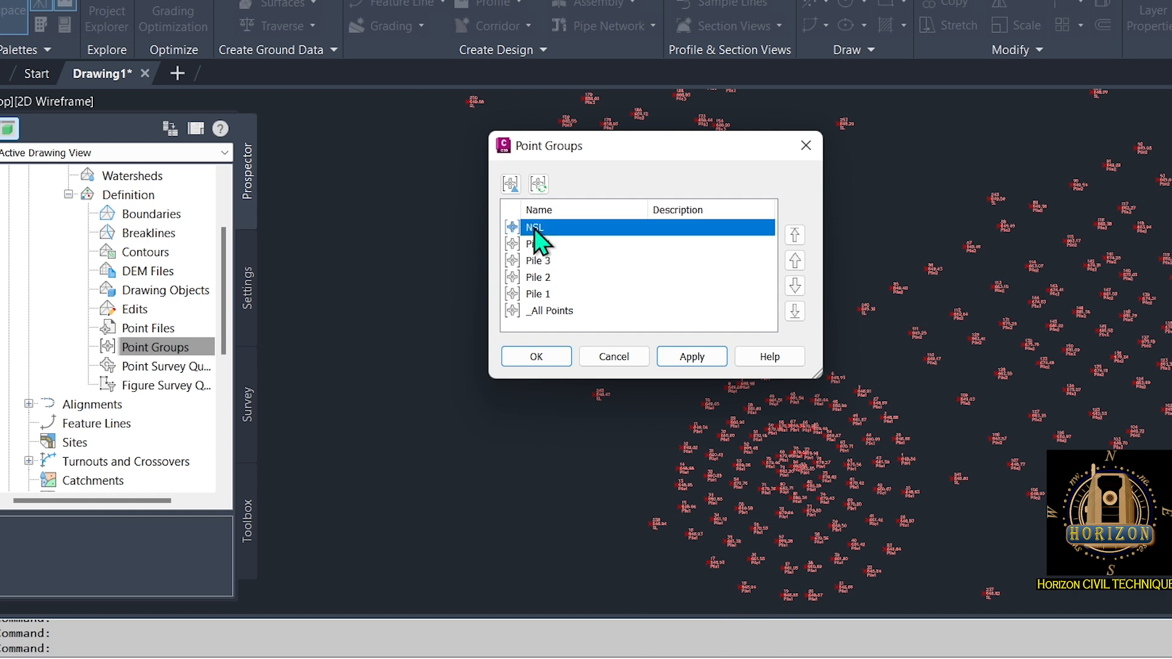
left_click(702, 363)
left_click(537, 356)
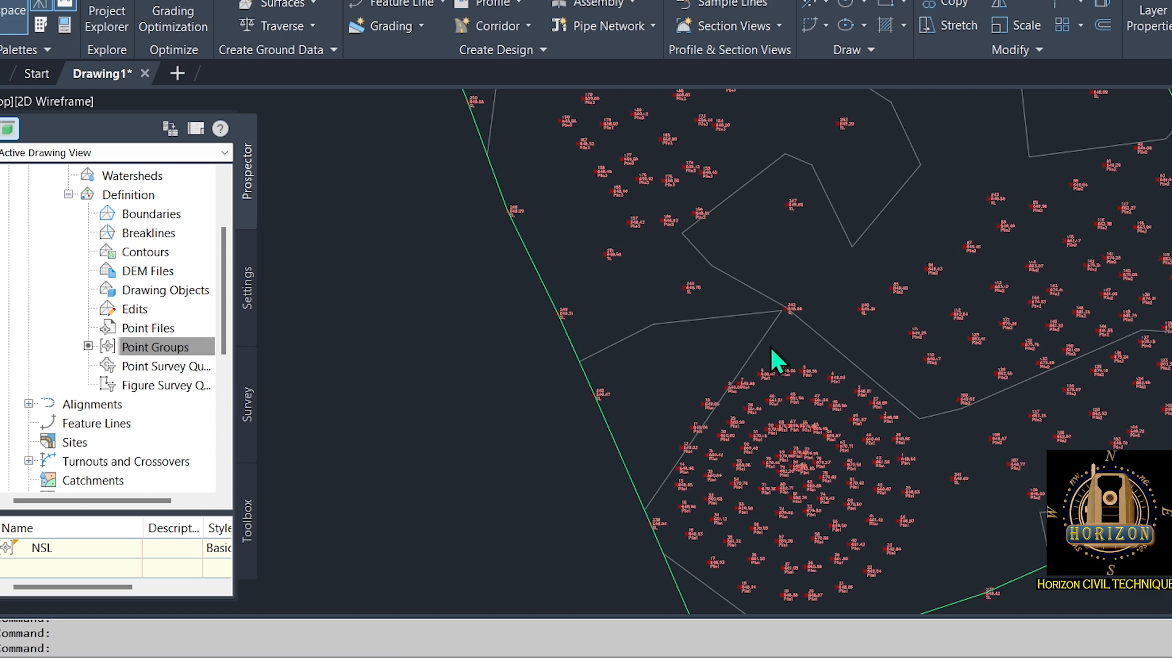
scroll(769, 348, "down", 3)
scroll(788, 309, "up", 4)
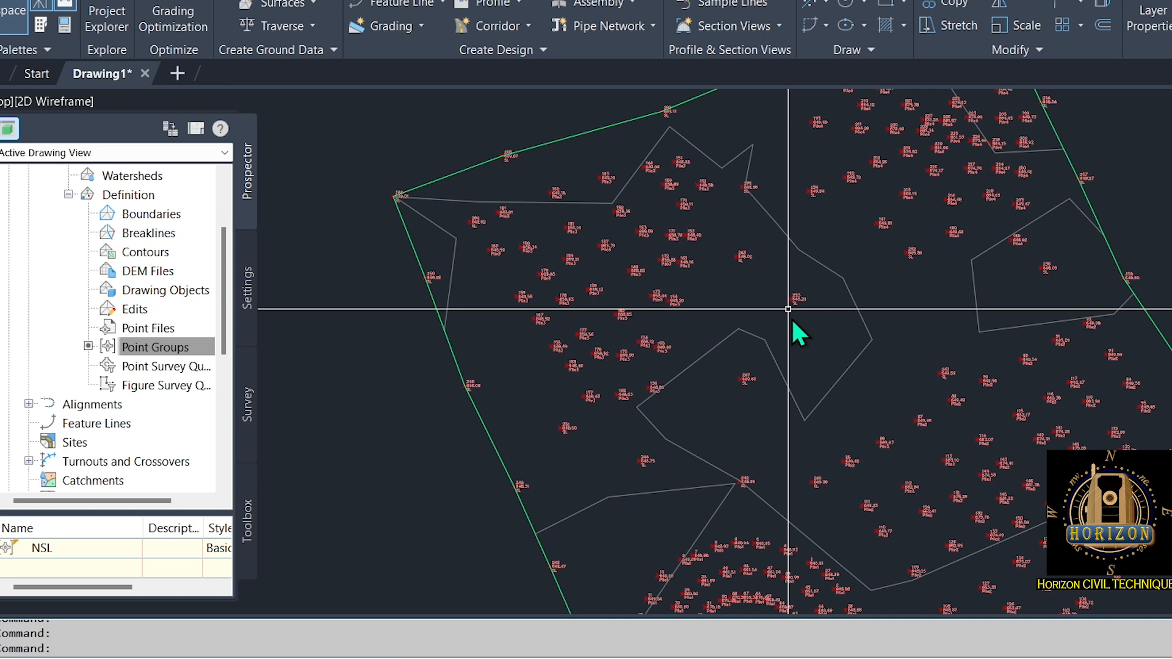
Start another new TIN surface and set its style to Contours 2' and 10' (Design).
left_click(69, 194)
scroll(98, 231, "up", 2)
left_click(49, 252)
right_click(91, 235)
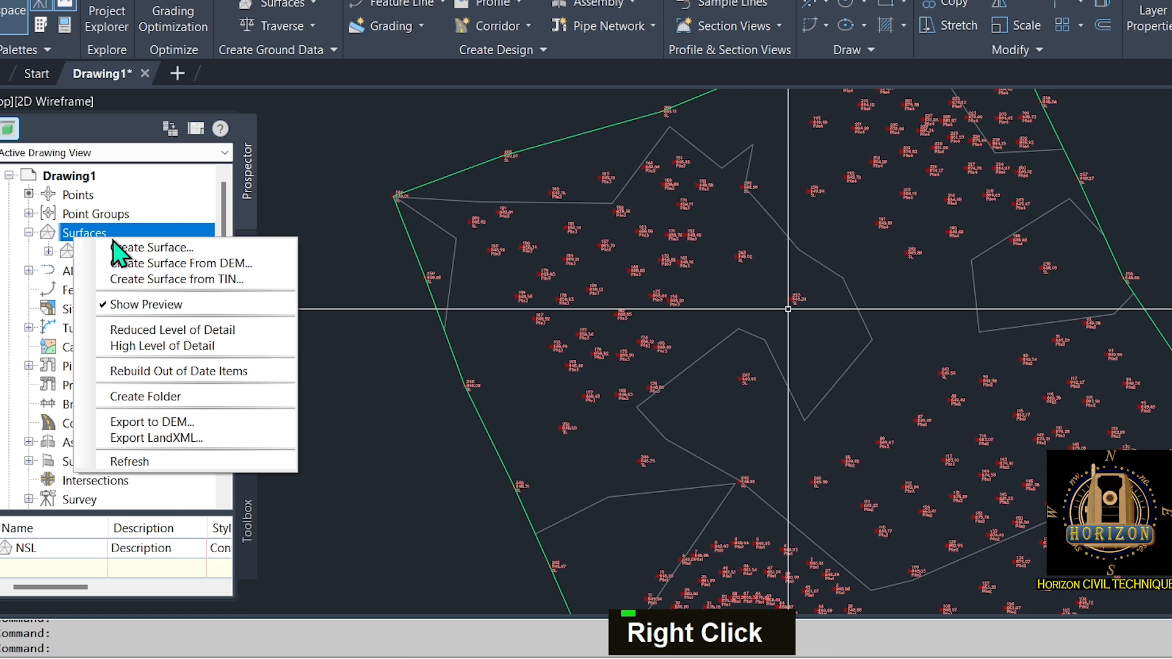
left_click(150, 248)
double_click(793, 257)
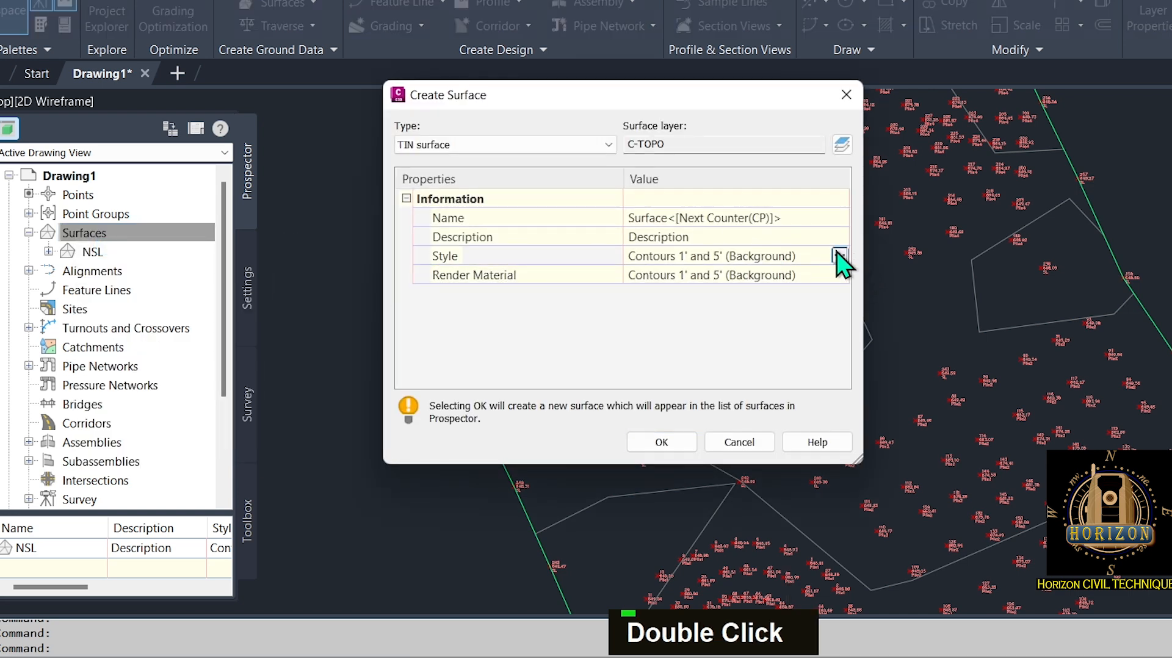
left_click(839, 257)
left_click(702, 373)
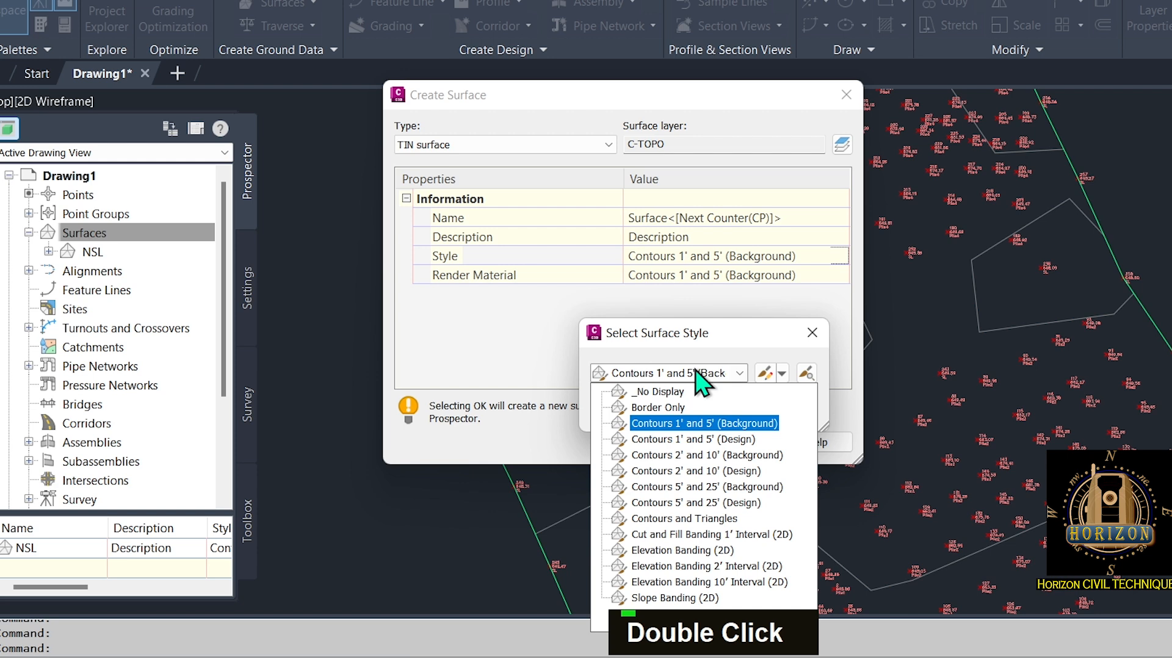
left_click(690, 471)
left_click(625, 407)
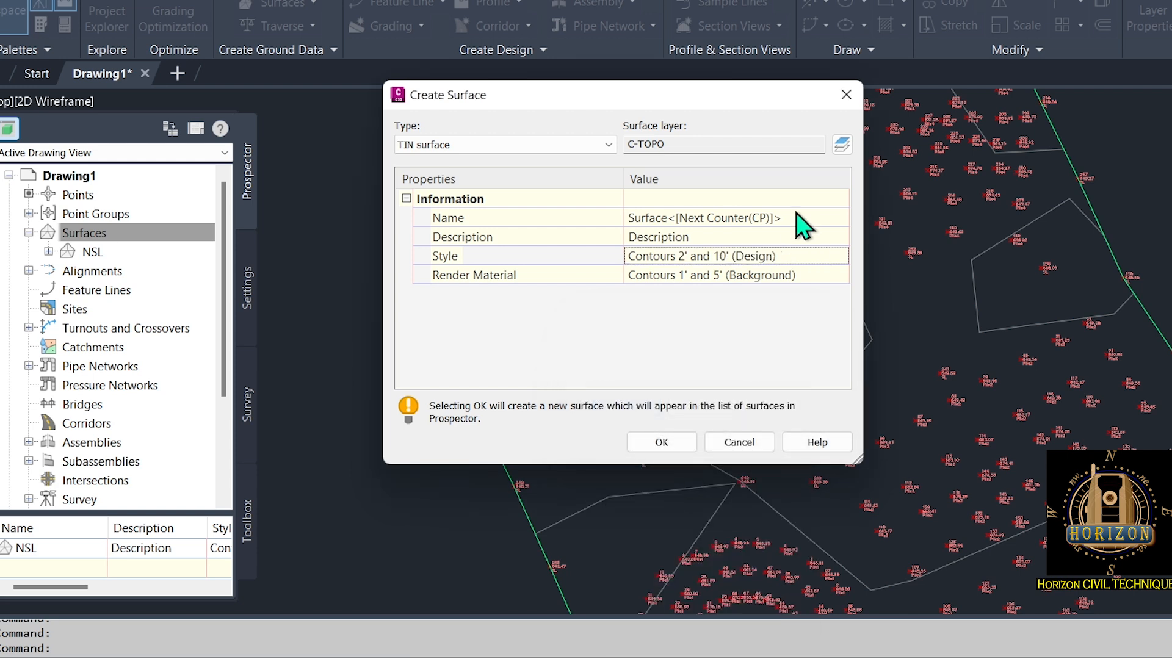
Name the new surface Pile1 and create it.
double_click(790, 216)
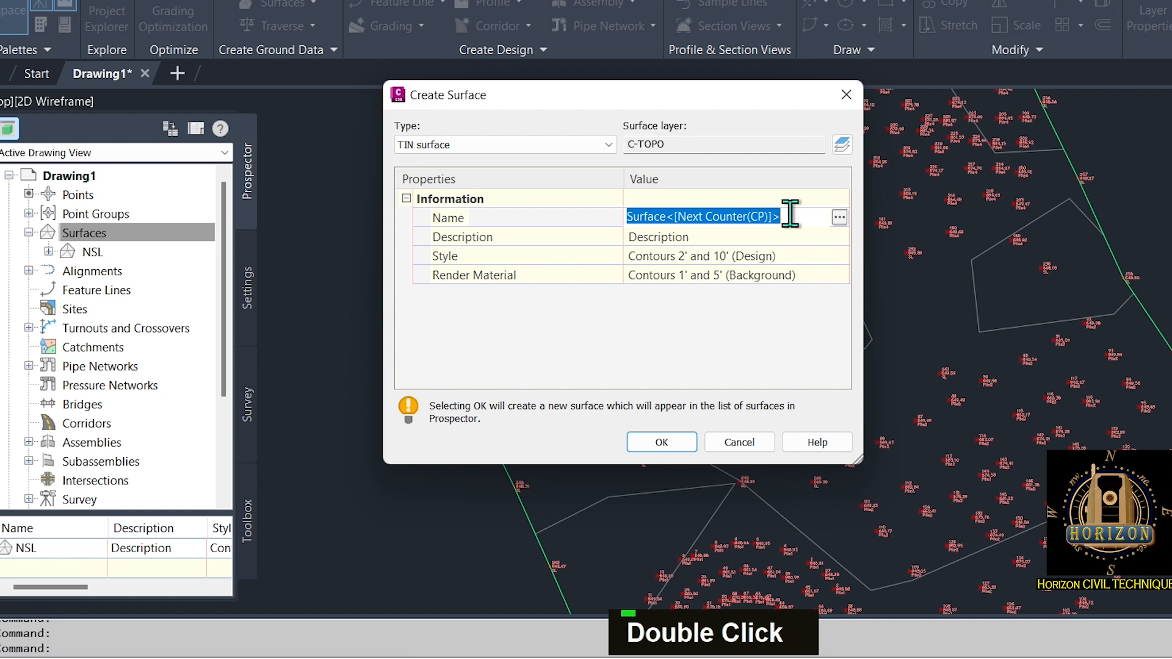
type("Plle")
key("BackSpace")
key("BackSpace")
key("BackSpace")
key("BackSpace")
type("ile1")
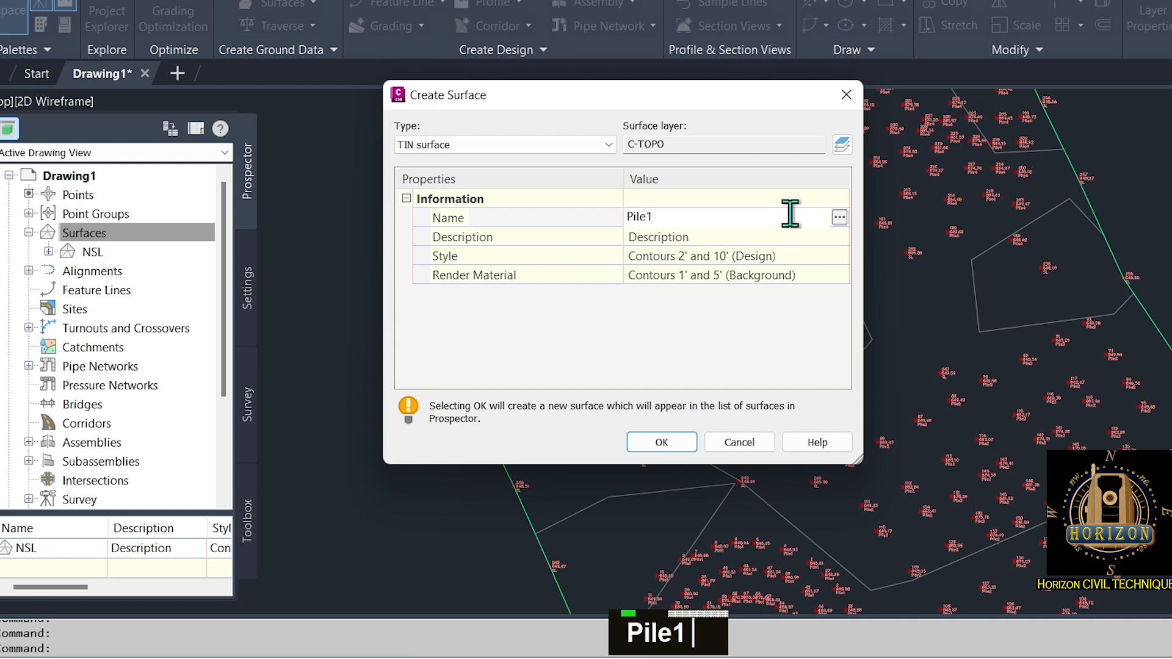
left_click(671, 446)
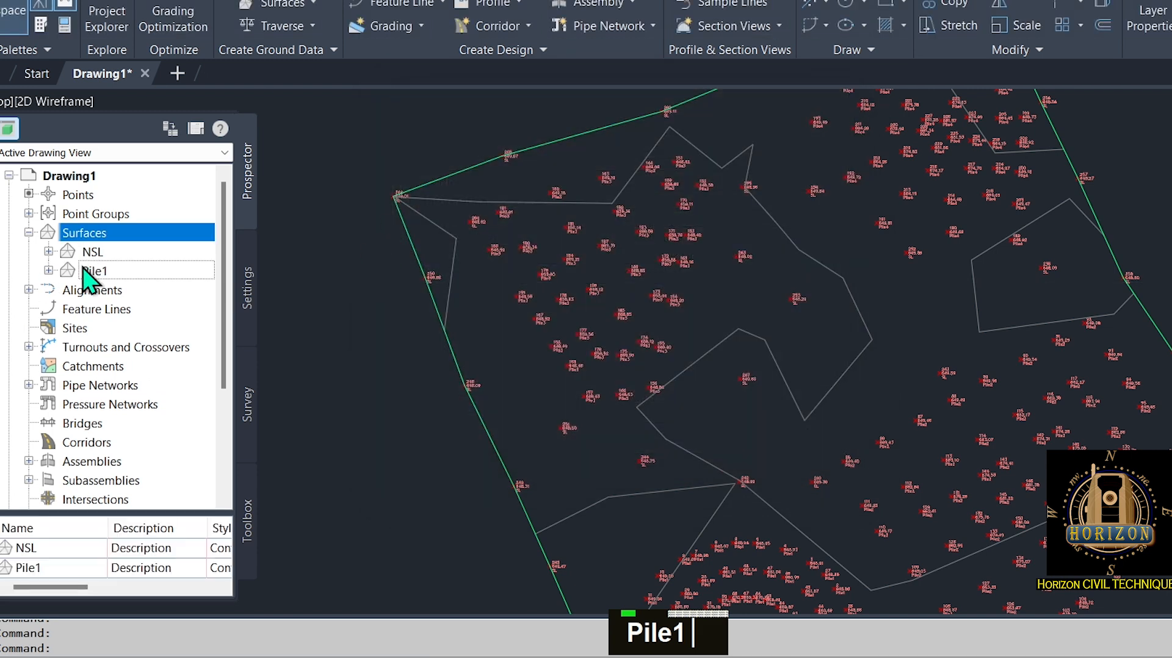
Create another TIN surface named Pile 2 with the Contours 2' and 10' (Design) style.
right_click(113, 233)
left_click(160, 238)
left_click(784, 216)
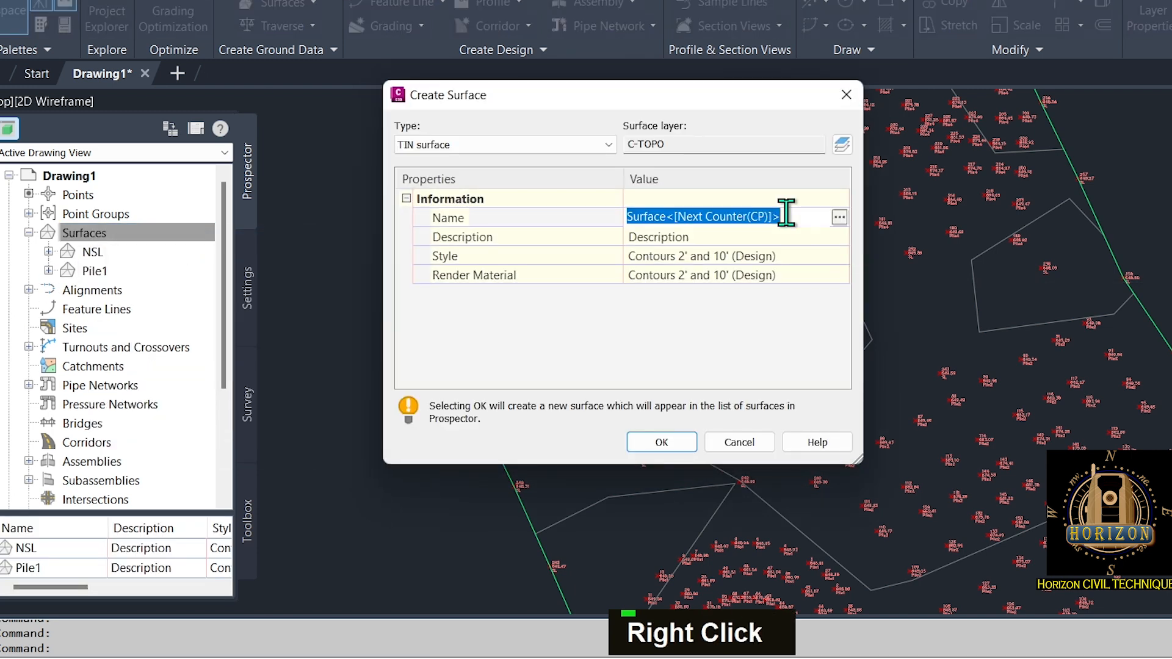
type("Plle 2")
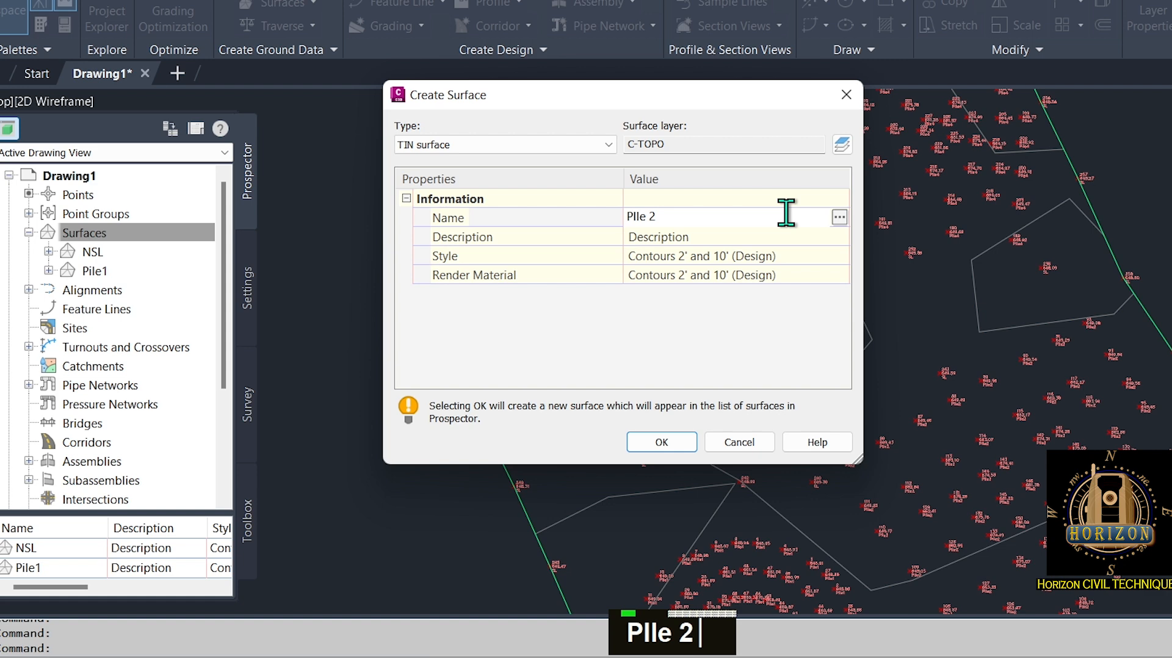
left_click(571, 218)
type("Pile 2")
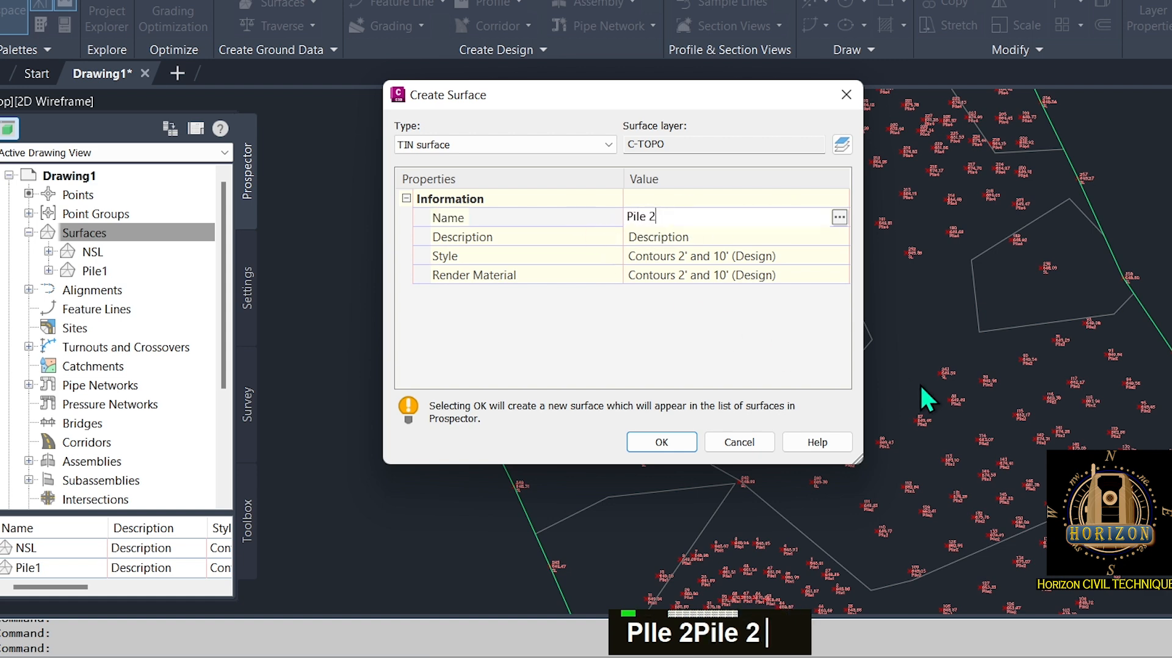
left_click(656, 442)
Create a third pile TIN surface named Pile3, keeping the Contours 2' and 10' (Design) style.
left_click(75, 233)
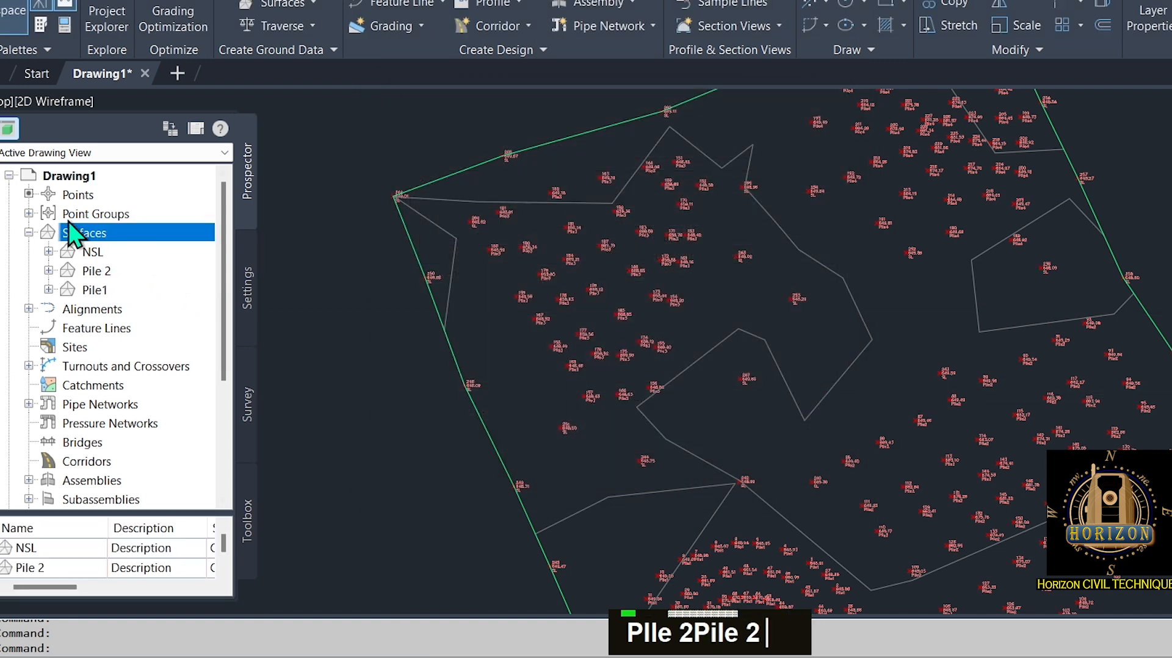
right_click(83, 233)
left_click(146, 242)
left_click(790, 217)
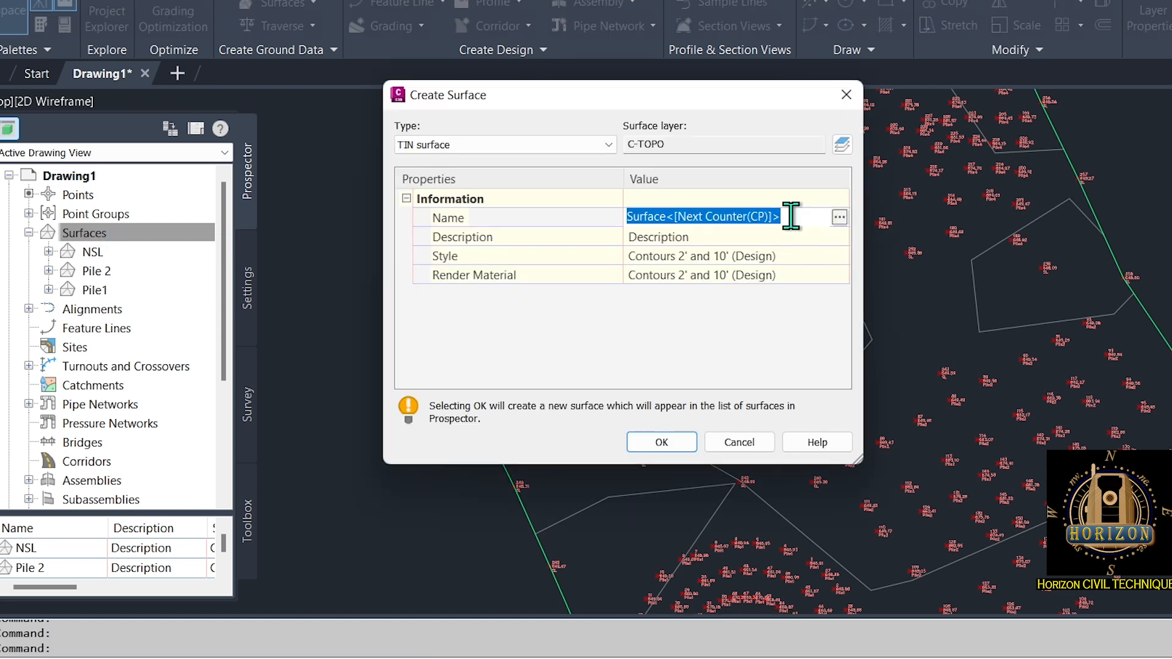
type("Pile3")
left_click(661, 442)
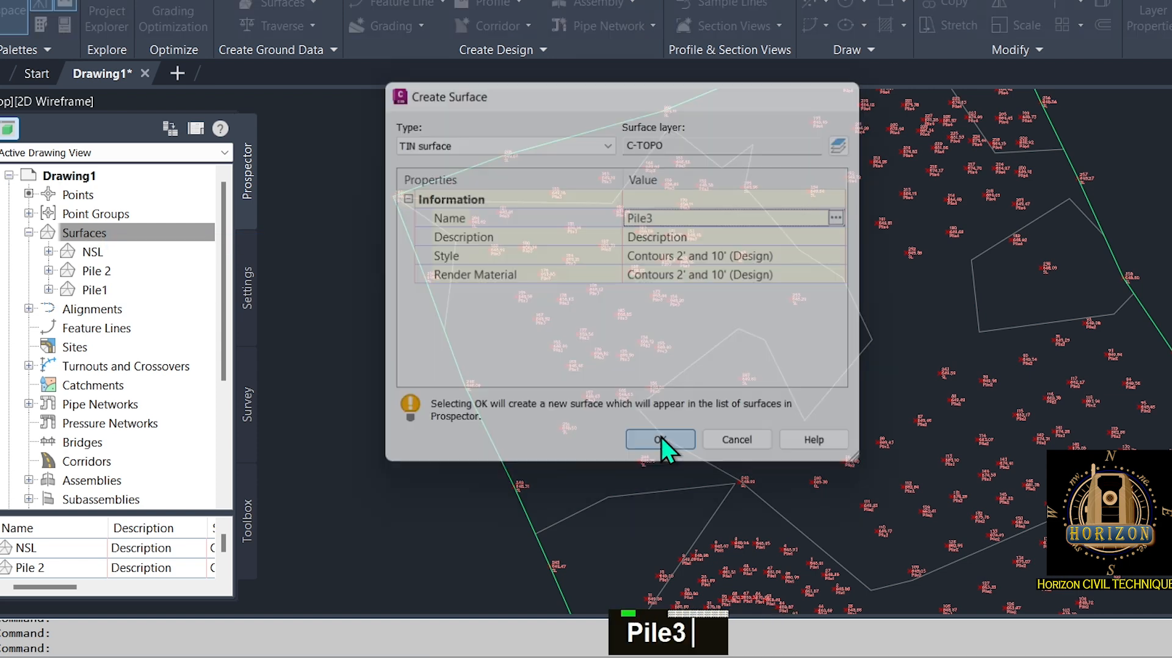
Create a fourth pile TIN surface named Pile 4, keeping the Contours 2' and 10' (Design) style.
right_click(83, 233)
left_click(146, 241)
left_click(798, 218)
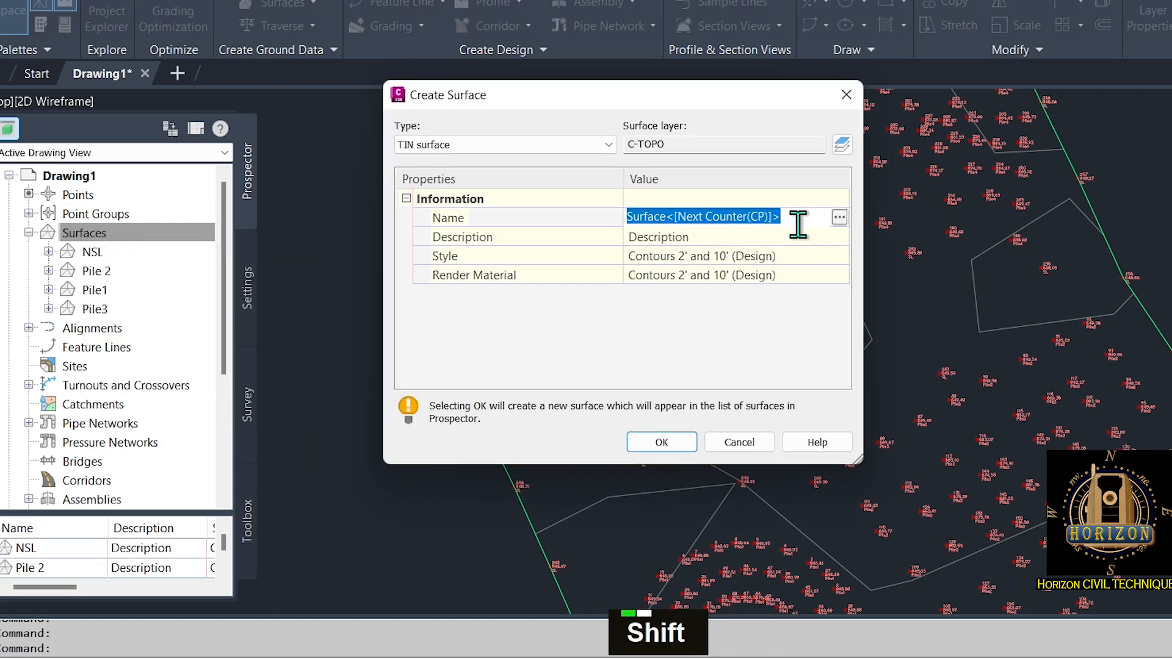
type("Pile 4")
left_click(663, 441)
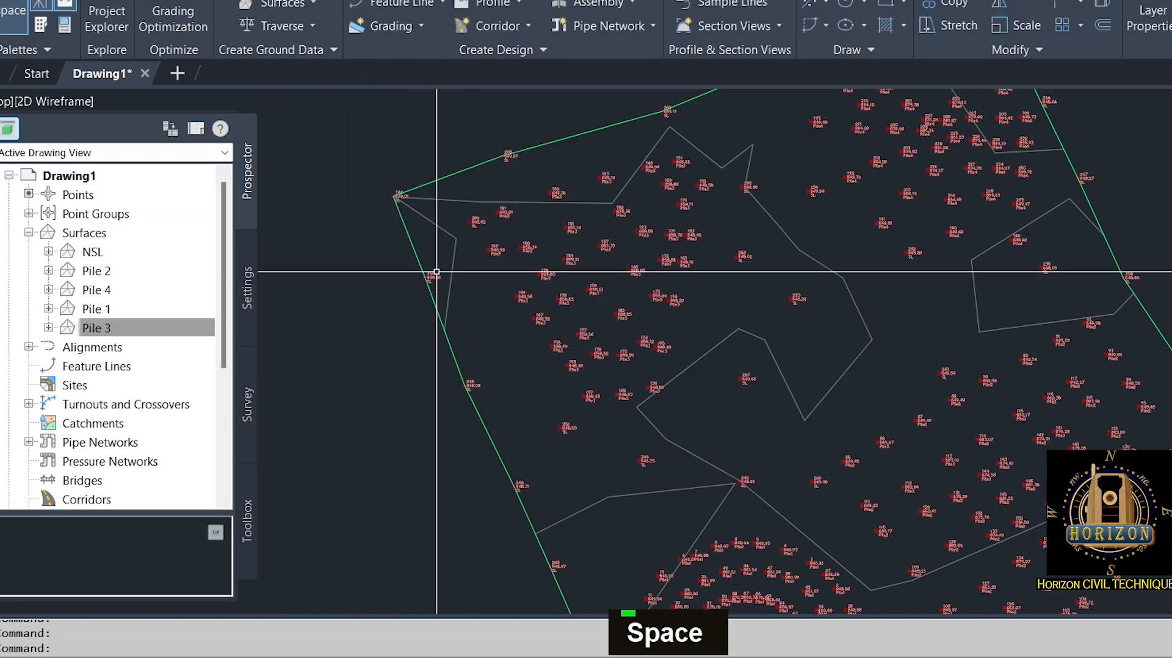
Add the Pile 1 point group to the Pile 1 surface definition and check its contours in the drawing.
left_click(48, 271)
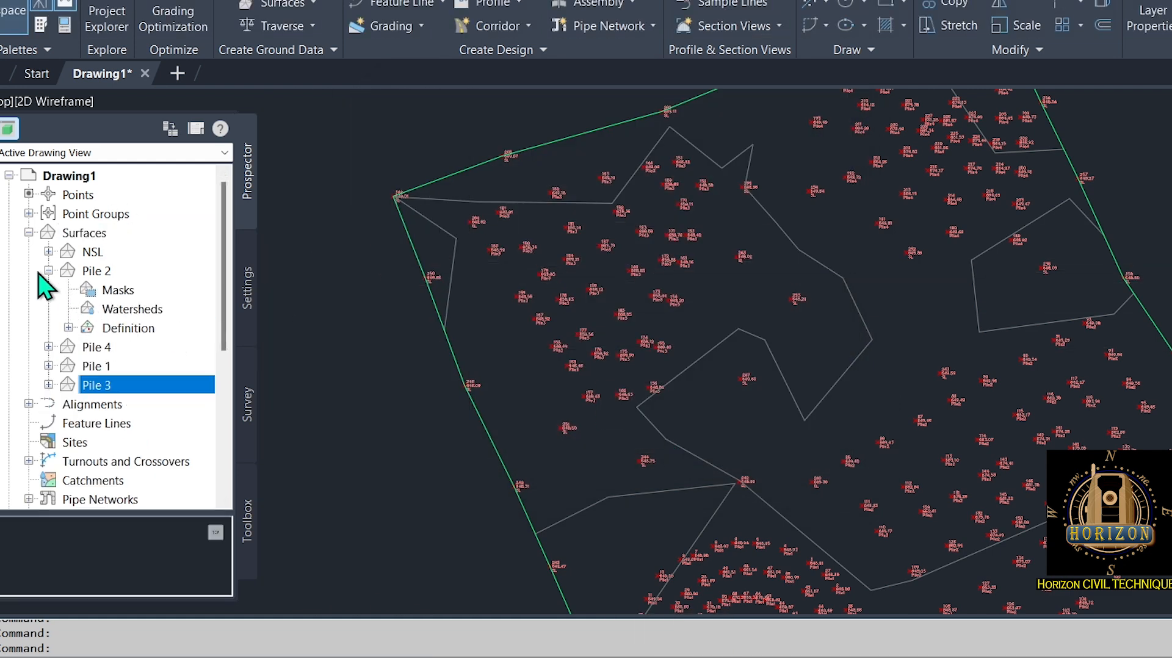
left_click(48, 270)
left_click(48, 309)
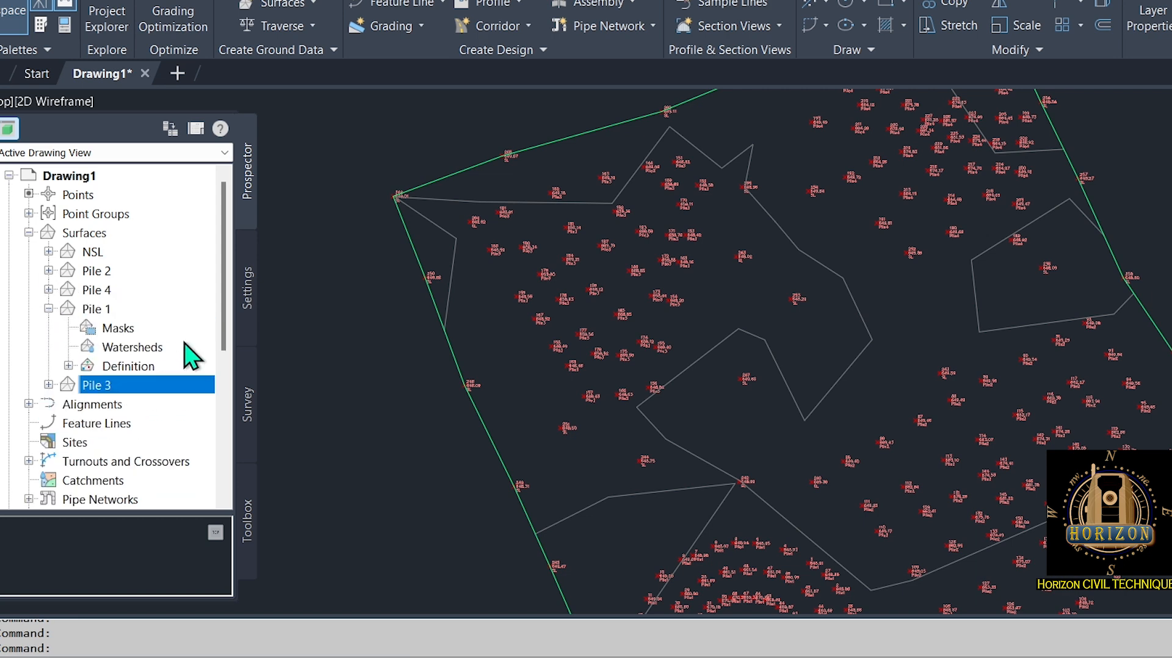
left_click(68, 366)
scroll(172, 357, "down", 3)
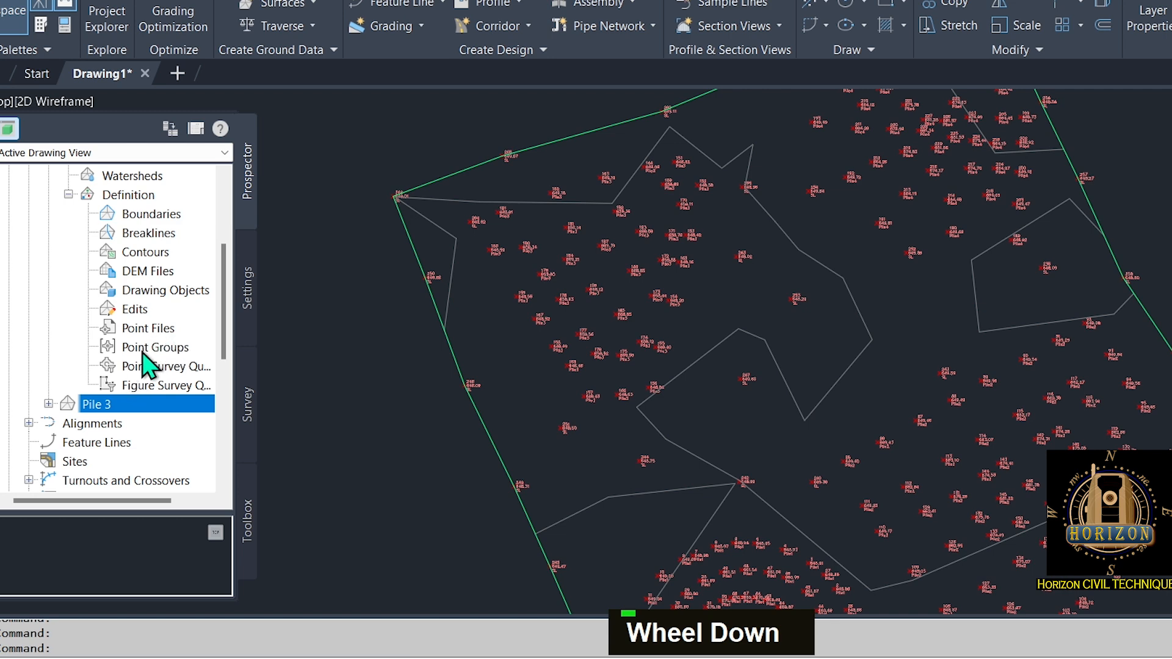
right_click(142, 352)
left_click(201, 361)
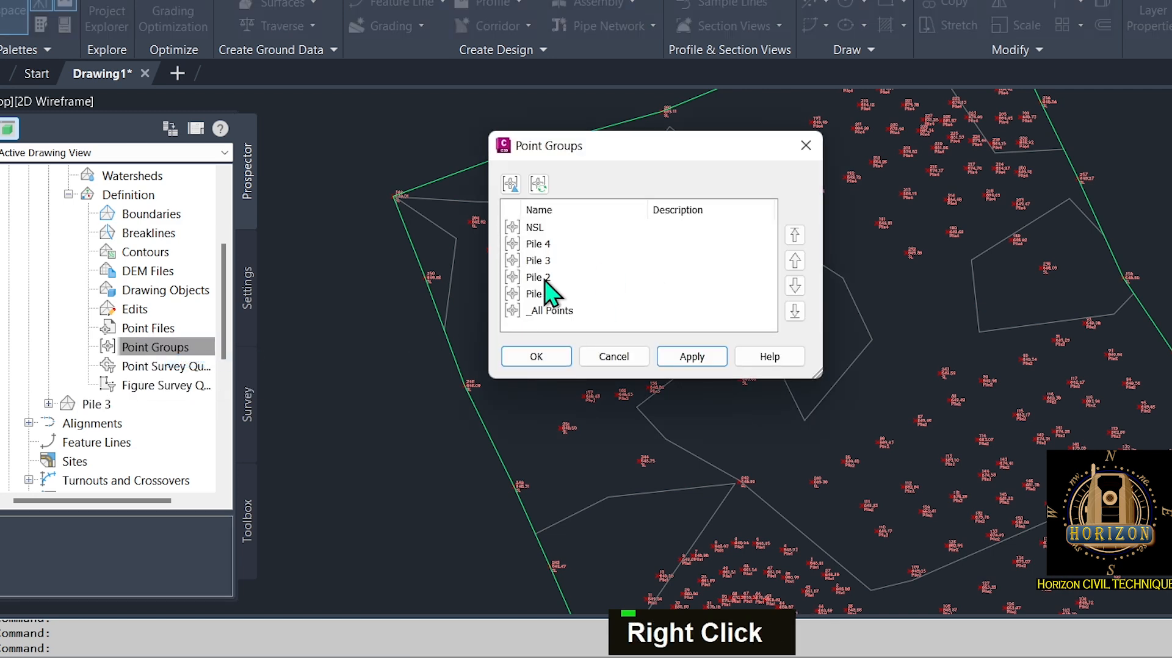
left_click(540, 294)
left_click(683, 357)
left_click(550, 357)
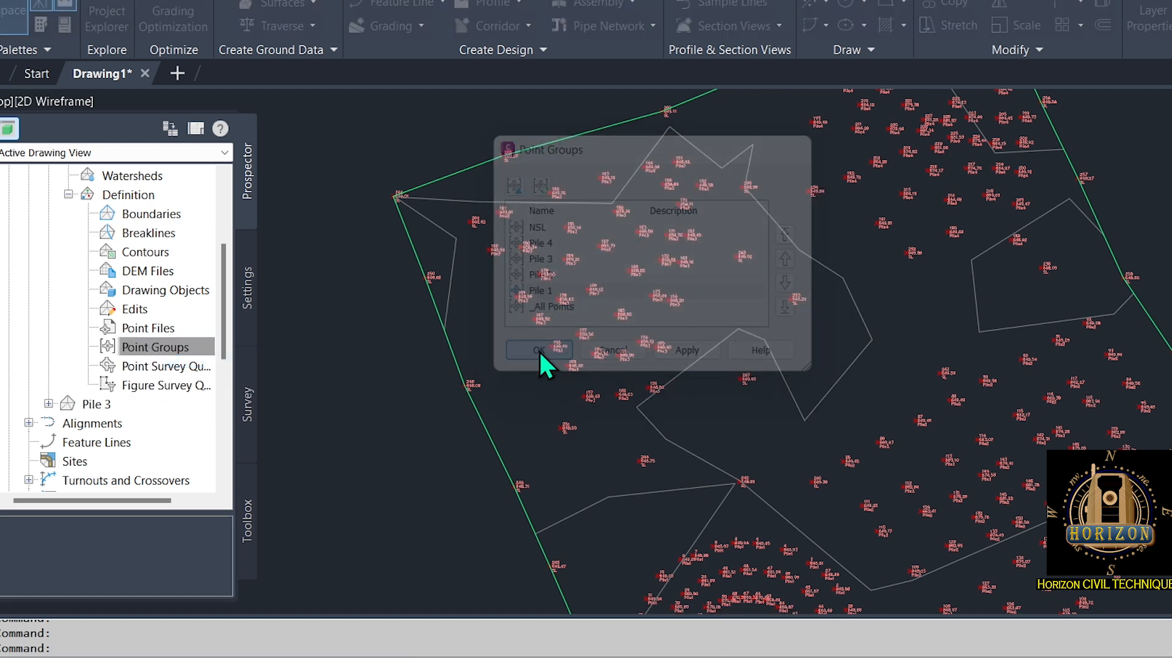
scroll(676, 422, "down", 3)
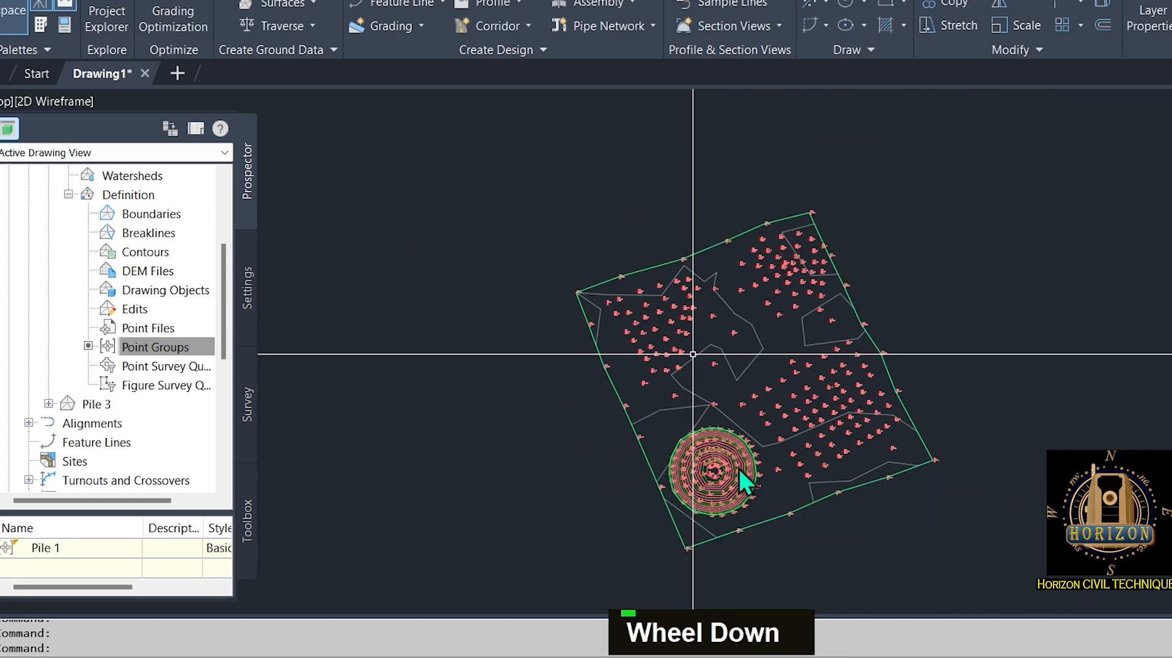
scroll(737, 473, "up", 5)
scroll(528, 323, "down", 2)
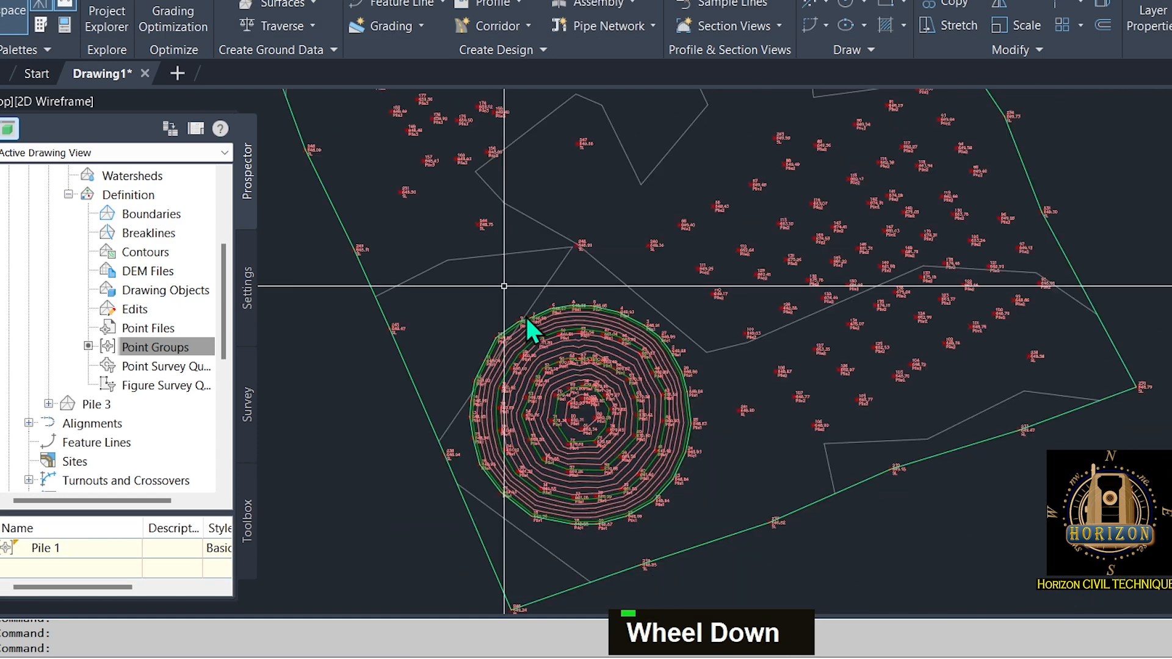
Add the Pile 2 point group to the Pile 2 surface definition.
left_click(68, 194)
scroll(86, 226, "up", 1)
scroll(85, 238, "up", 1)
left_click(49, 213)
left_click(69, 270)
right_click(148, 418)
left_click(194, 426)
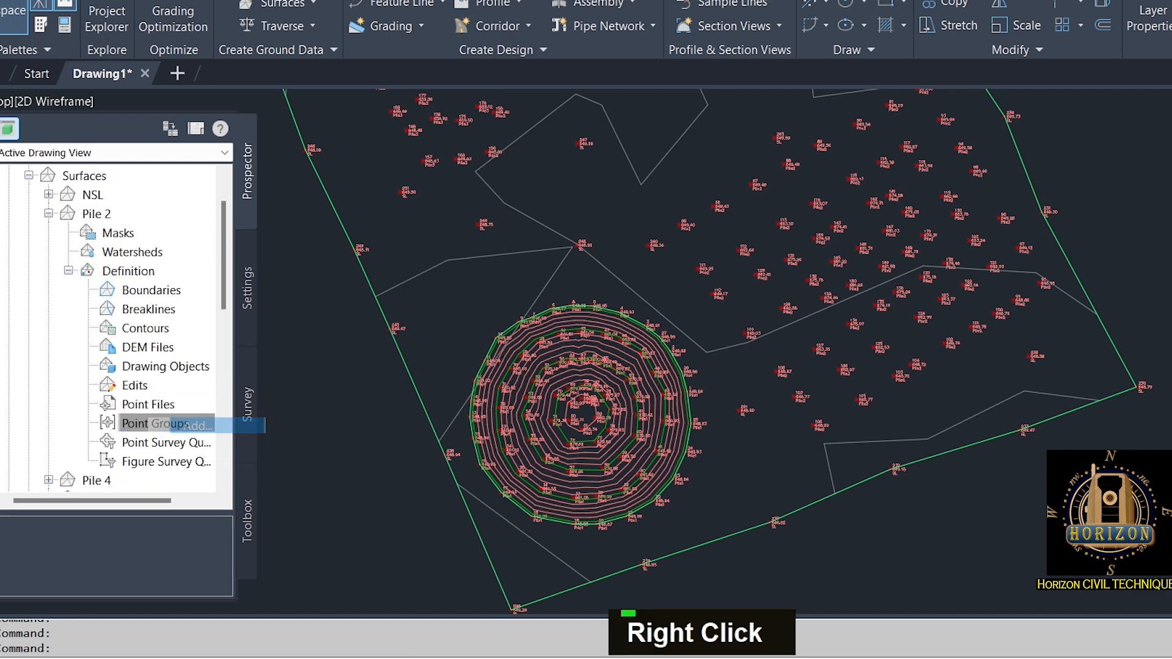
double_click(540, 359)
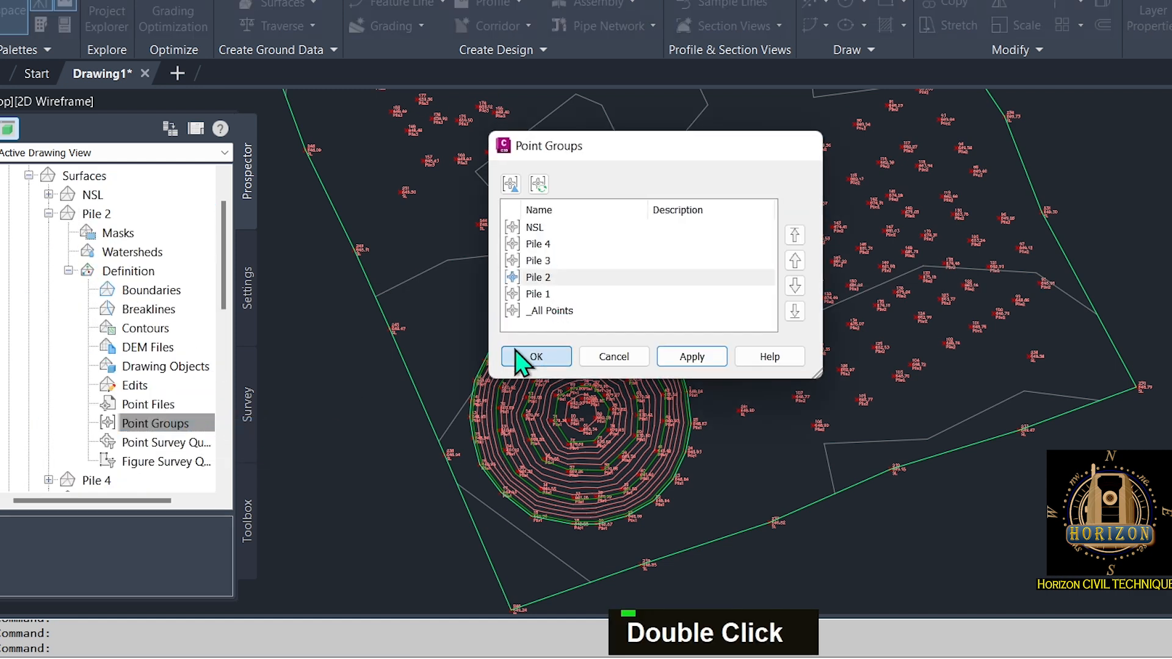
scroll(273, 322, "down", 2)
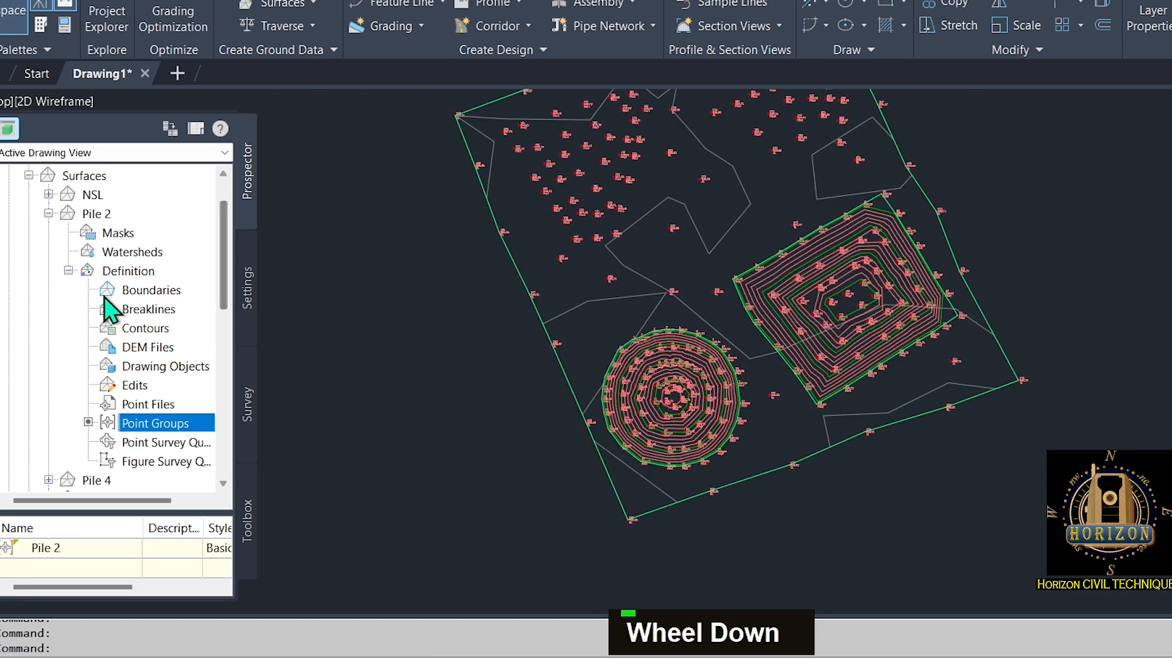
left_click(49, 213)
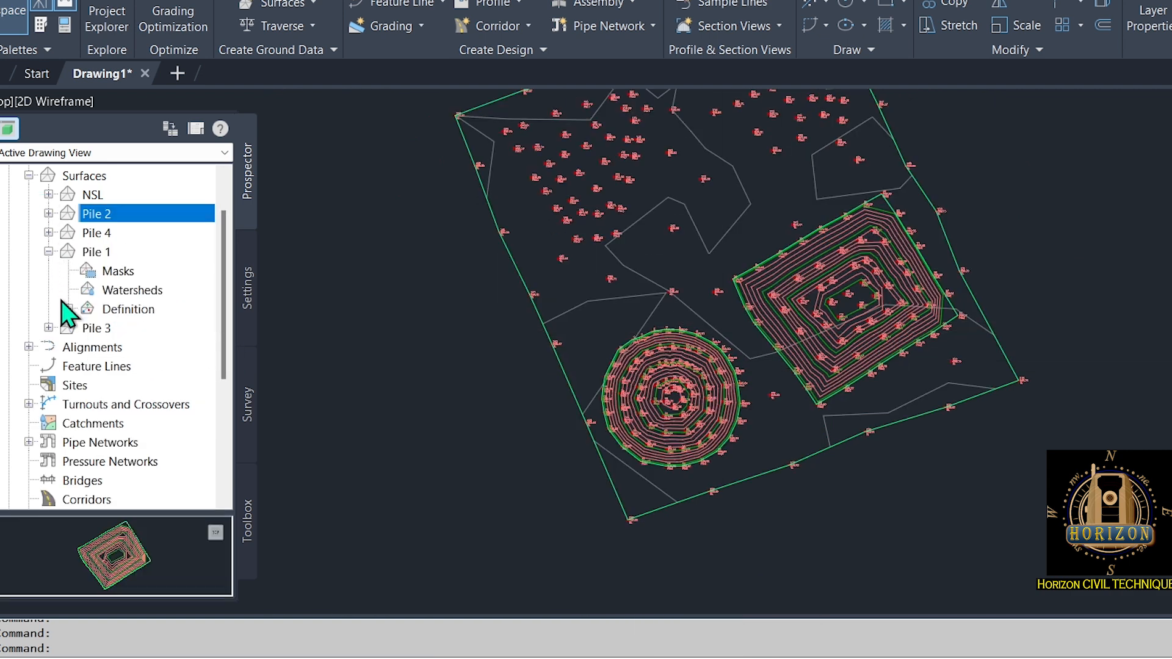
Add the Pile 3 point group to the Pile 3 surface definition and check its contours in the drawing.
left_click(49, 328)
left_click(69, 385)
scroll(135, 342, "down", 2)
right_click(135, 347)
left_click(152, 360)
left_click(544, 260)
left_click(536, 356)
scroll(545, 116, "up", 6)
middle_click_drag(641, 295, 646, 340)
scroll(607, 204, "down", 3)
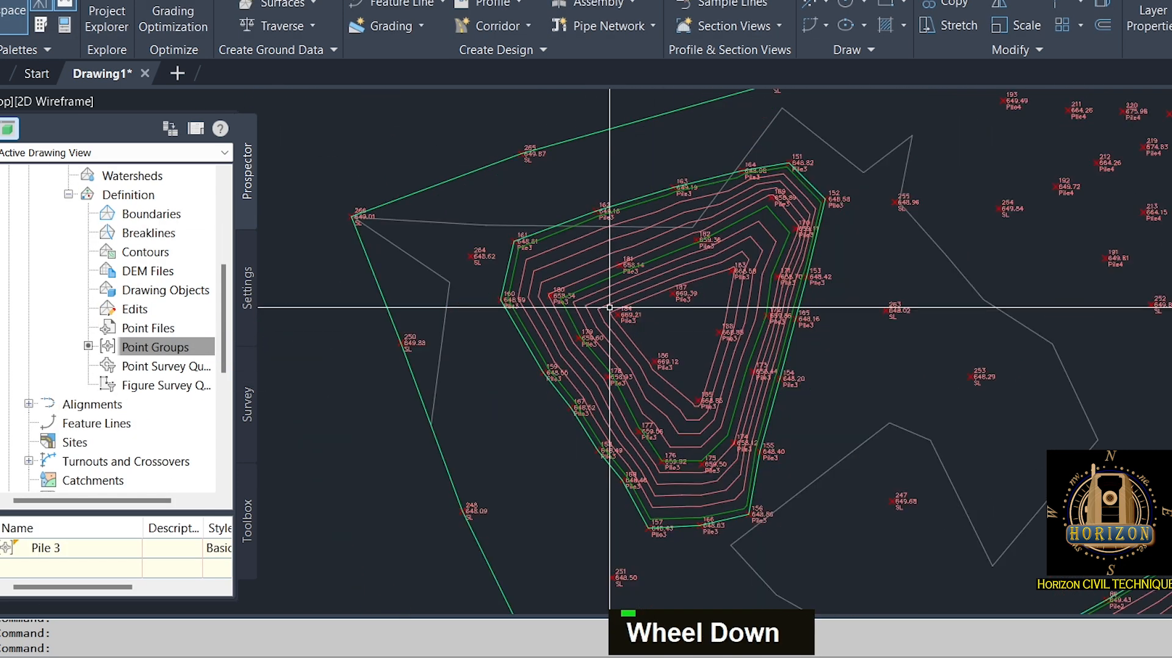
Add the Pile 4 point group to the Pile 4 surface definition and collapse the expanded surface branches.
scroll(74, 268, "up", 3)
left_click(48, 232)
double_click(49, 213)
left_click(68, 270)
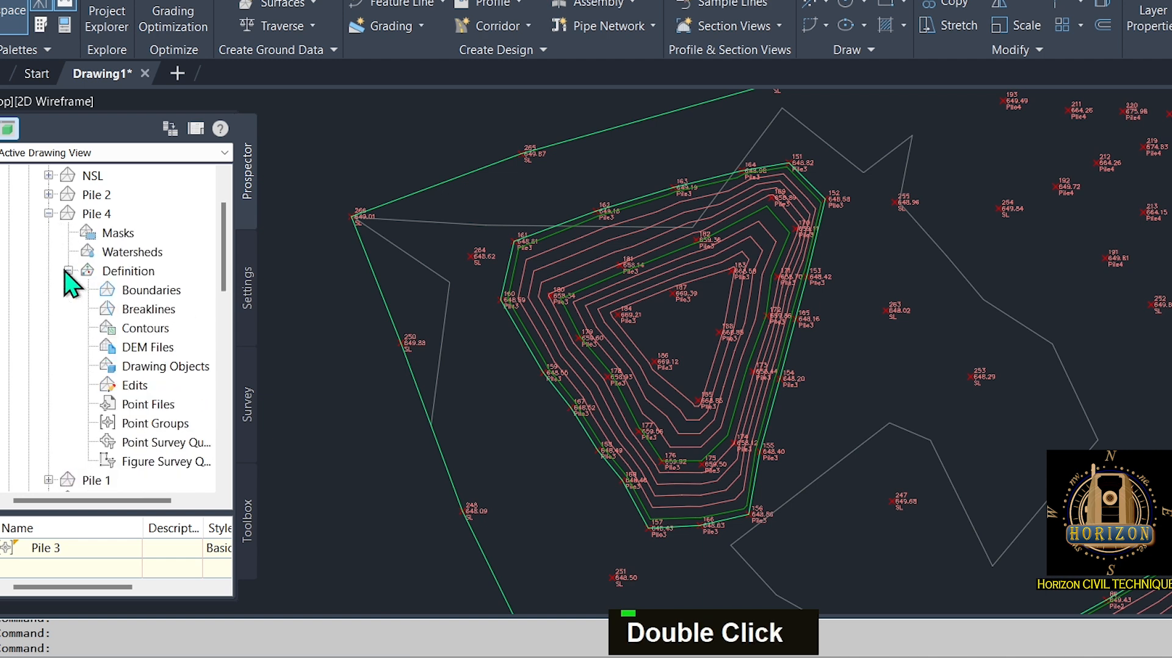
left_click(144, 405)
right_click(146, 423)
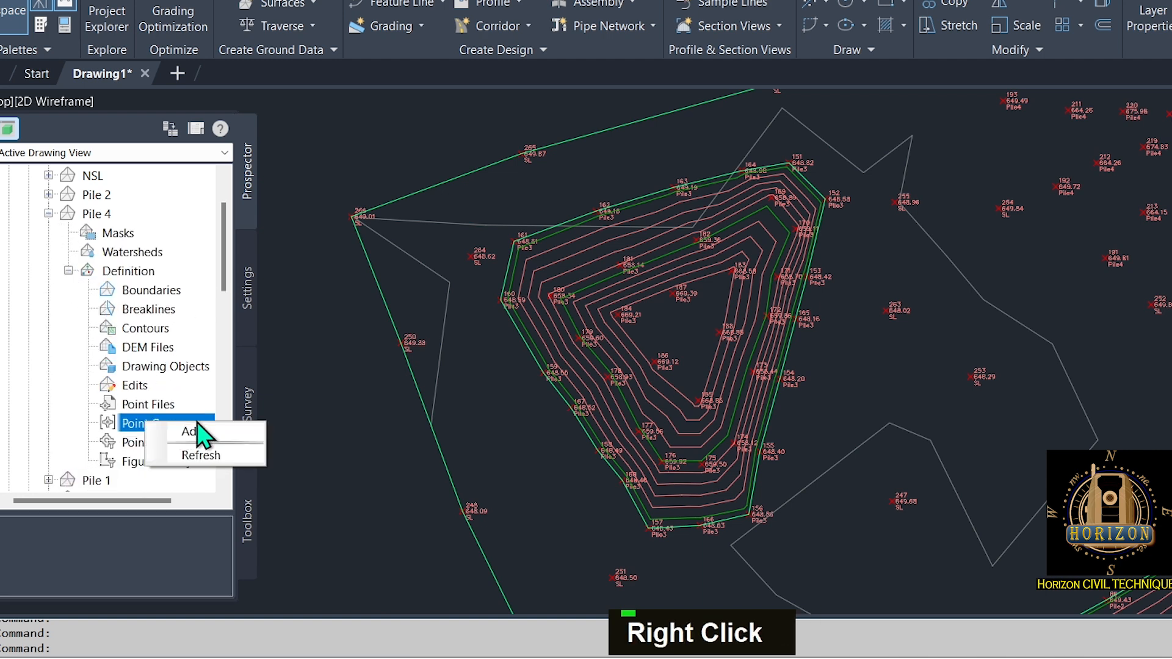
left_click(198, 431)
left_click(534, 244)
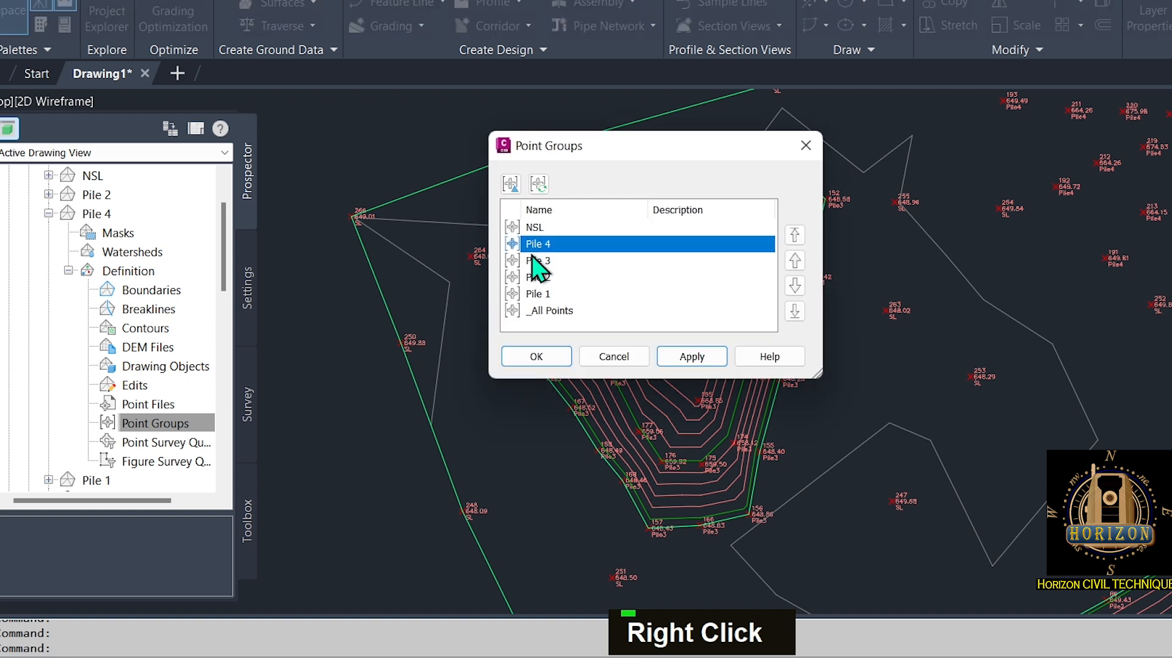
double_click(540, 357)
scroll(917, 261, "down", 4)
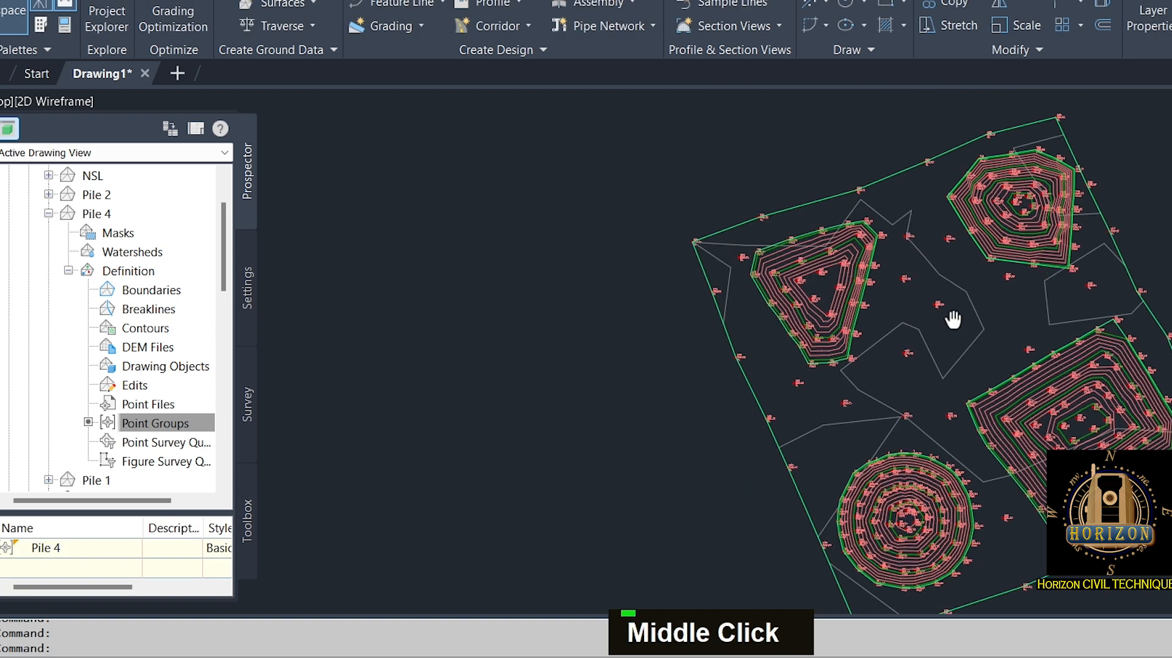
middle_click_drag(957, 326, 870, 244)
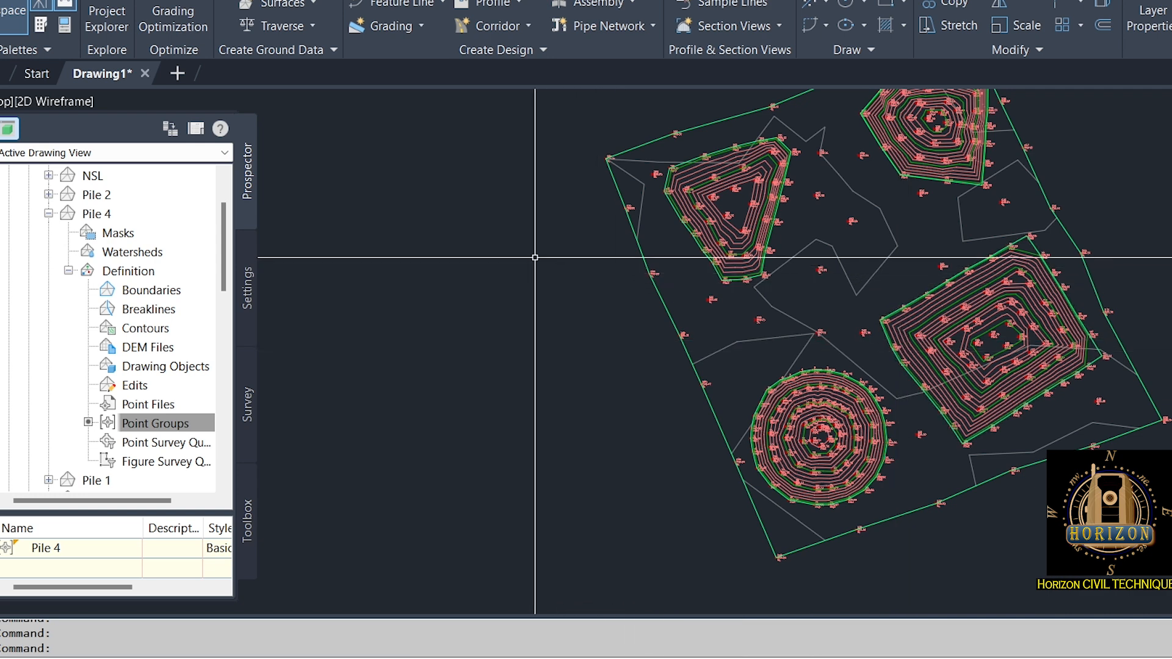
left_click(49, 213)
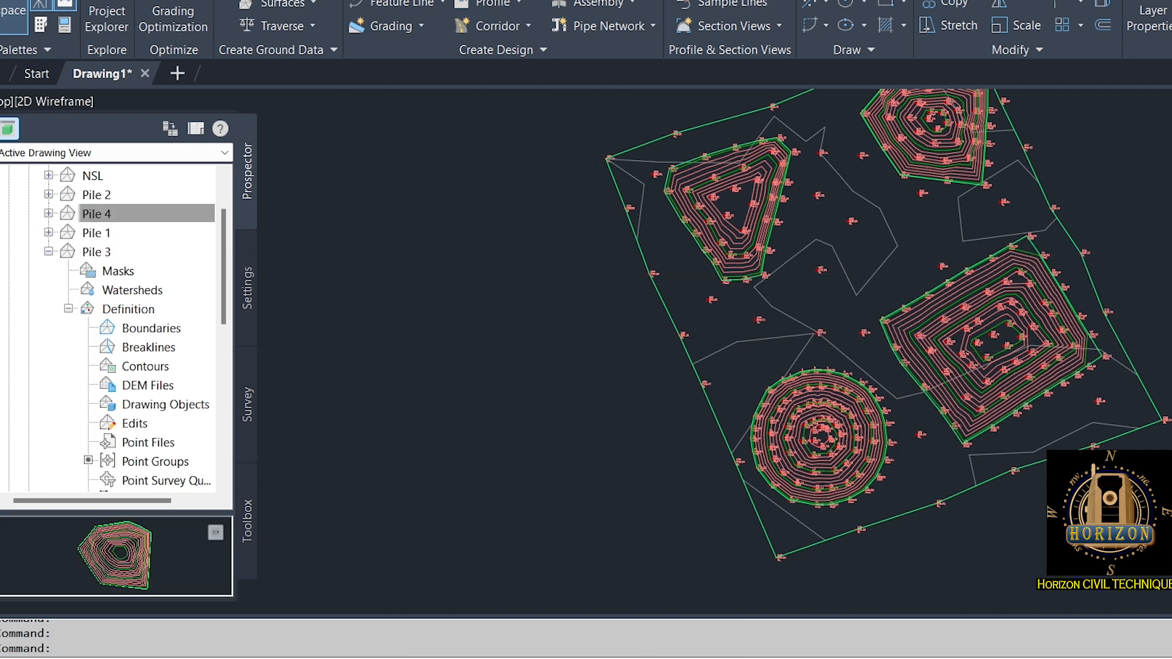
left_click(48, 251)
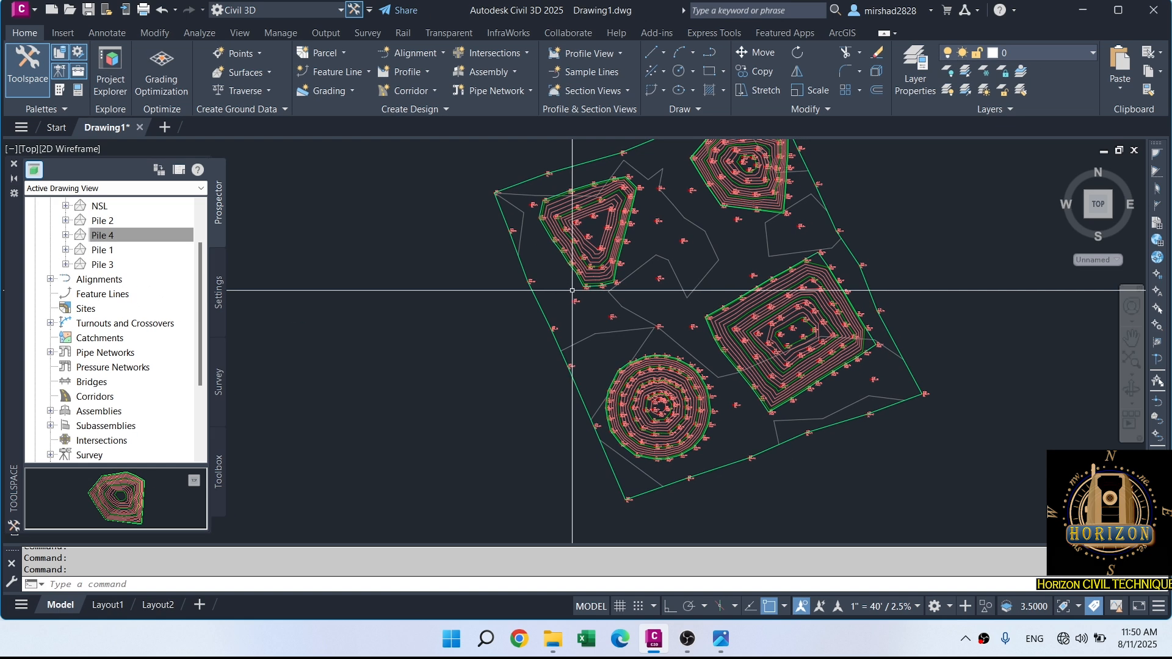
middle_click_drag(608, 303, 666, 391)
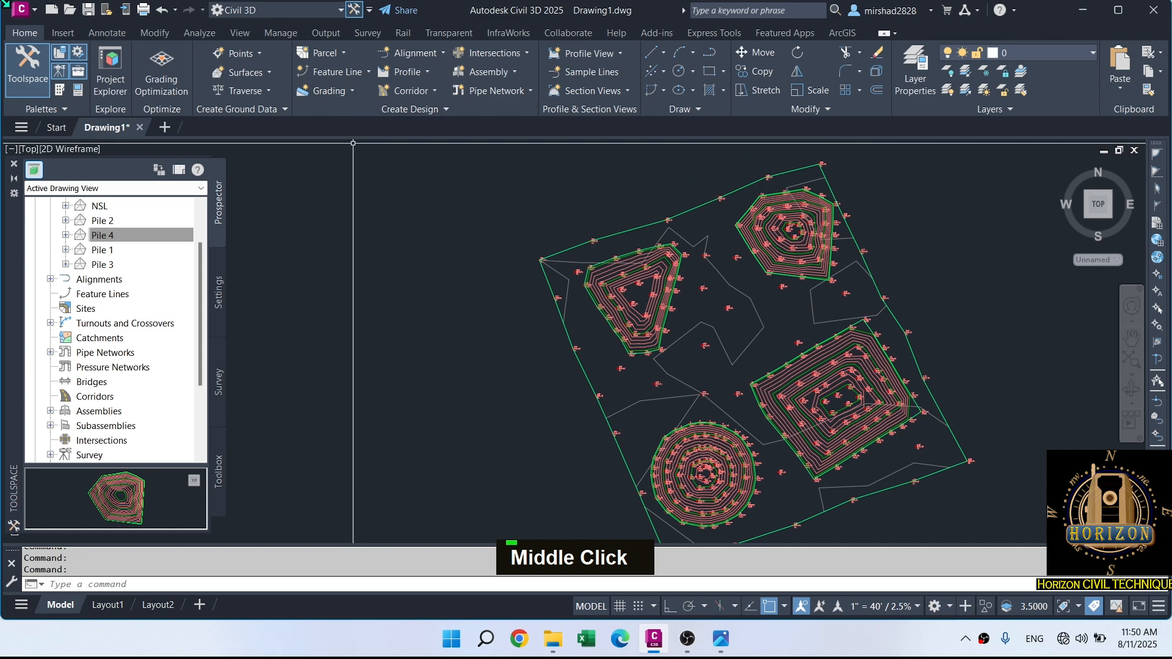
Start a new TIN volume surface in the Volumes Dashboard, name it Q-Pile 1 and copy the name.
key("ctrl")
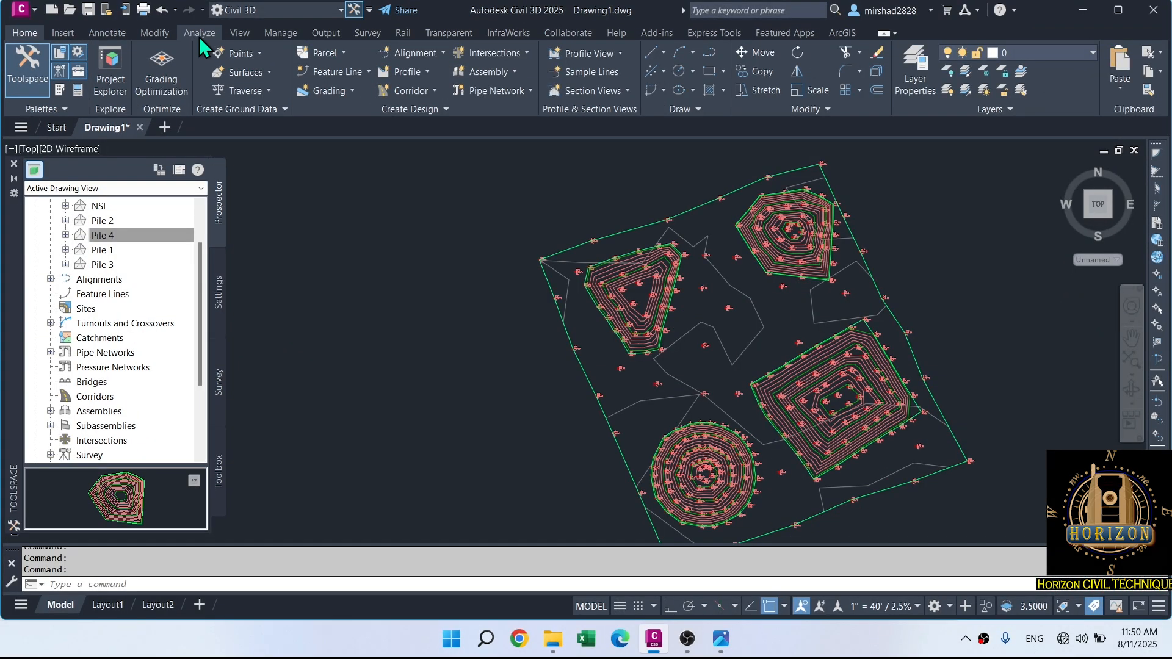
left_click(299, 51)
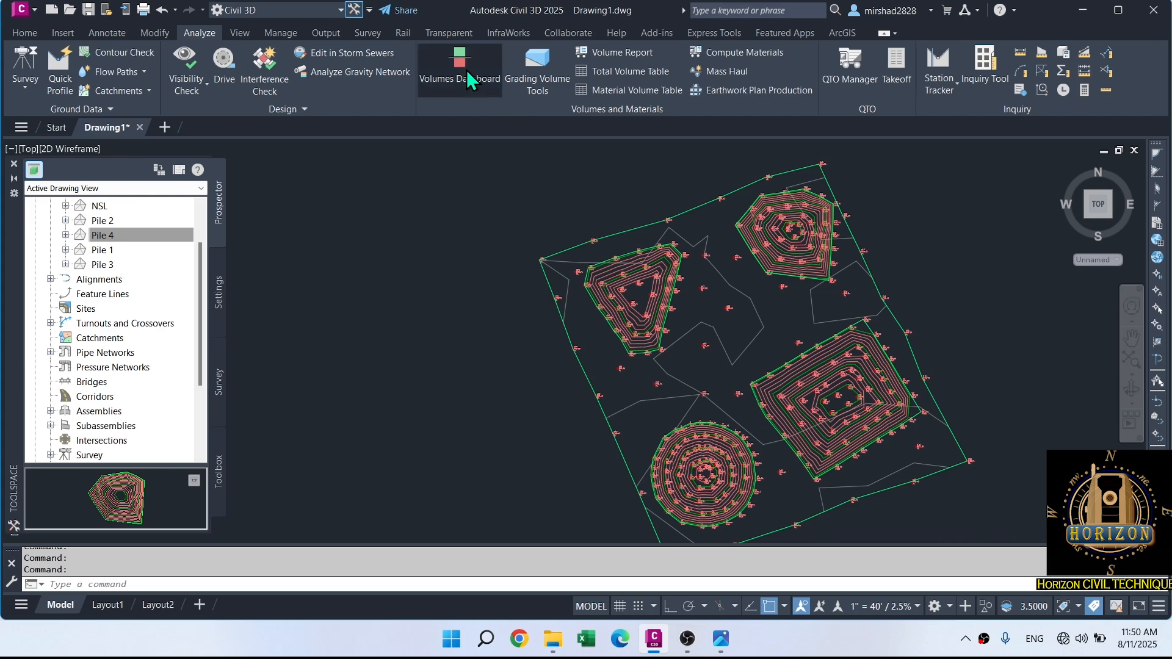
left_click(470, 78)
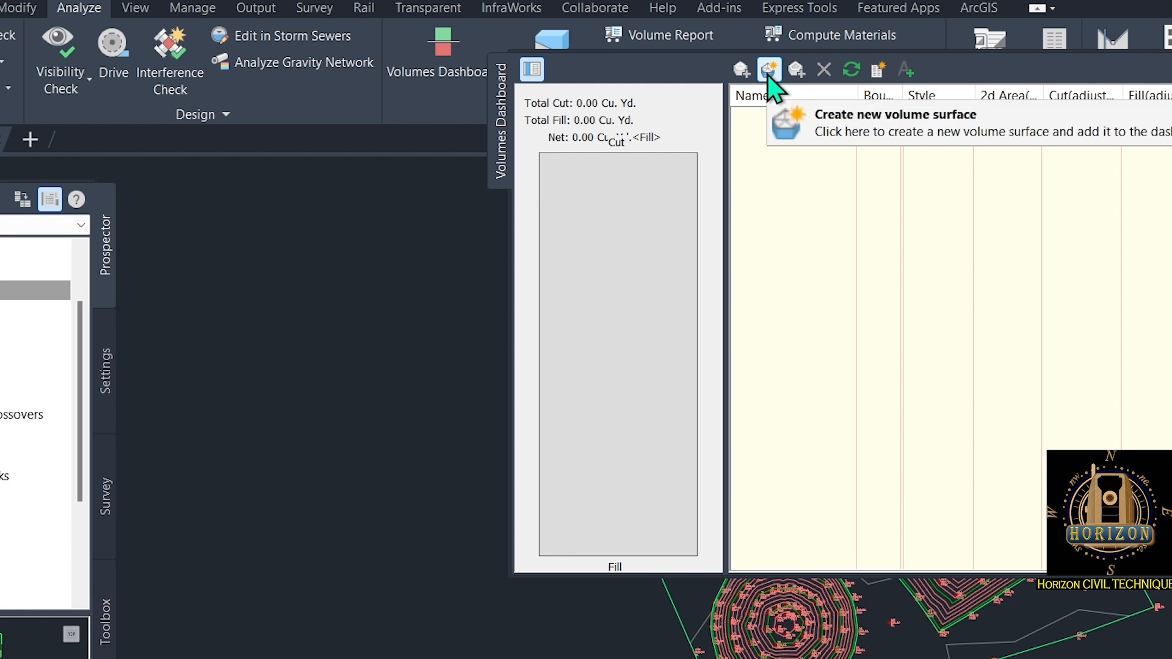
left_click(769, 72)
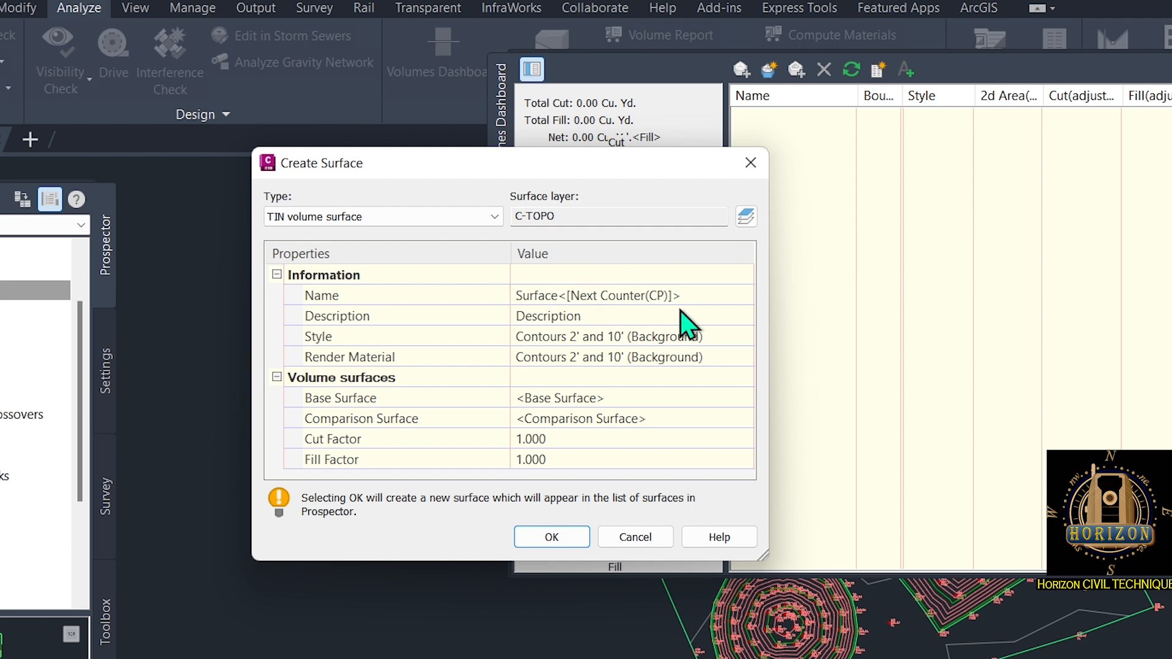
left_click(692, 299)
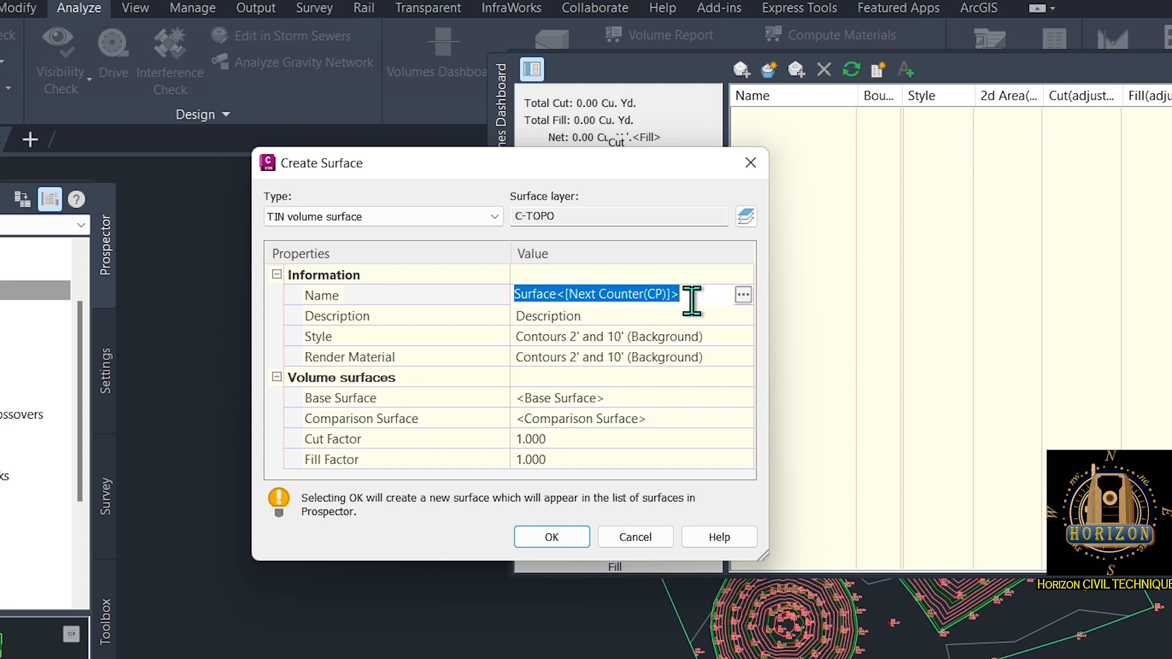
type("Q-")
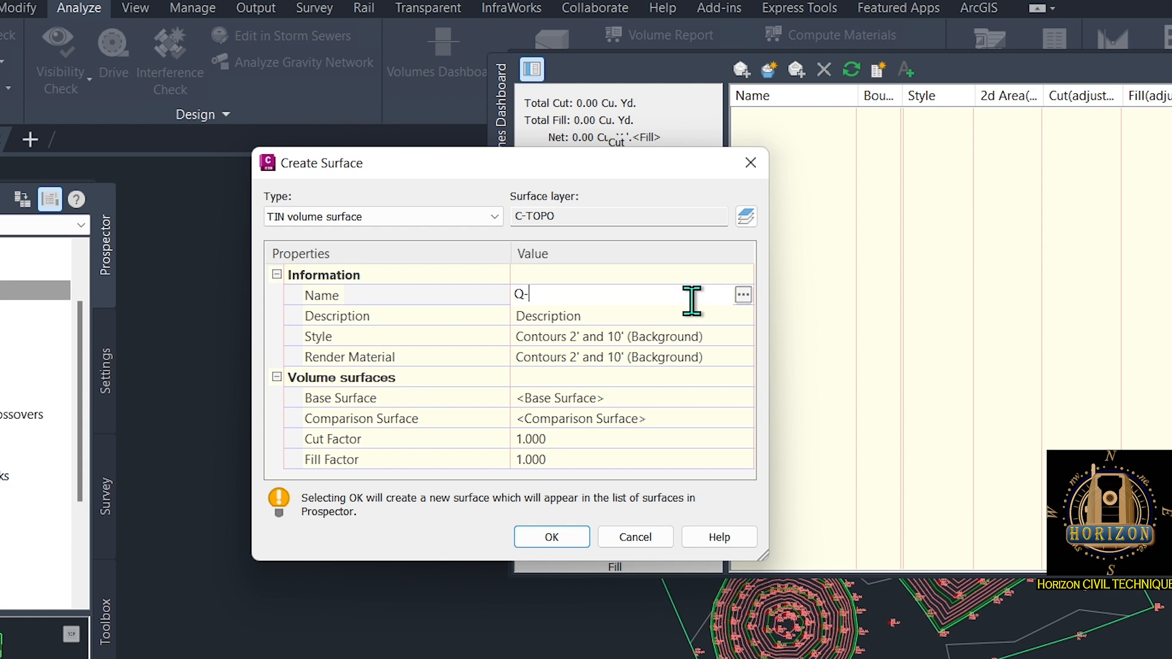
type("Pile 1")
left_click_drag(692, 301, 510, 286)
key("ctrl+c")
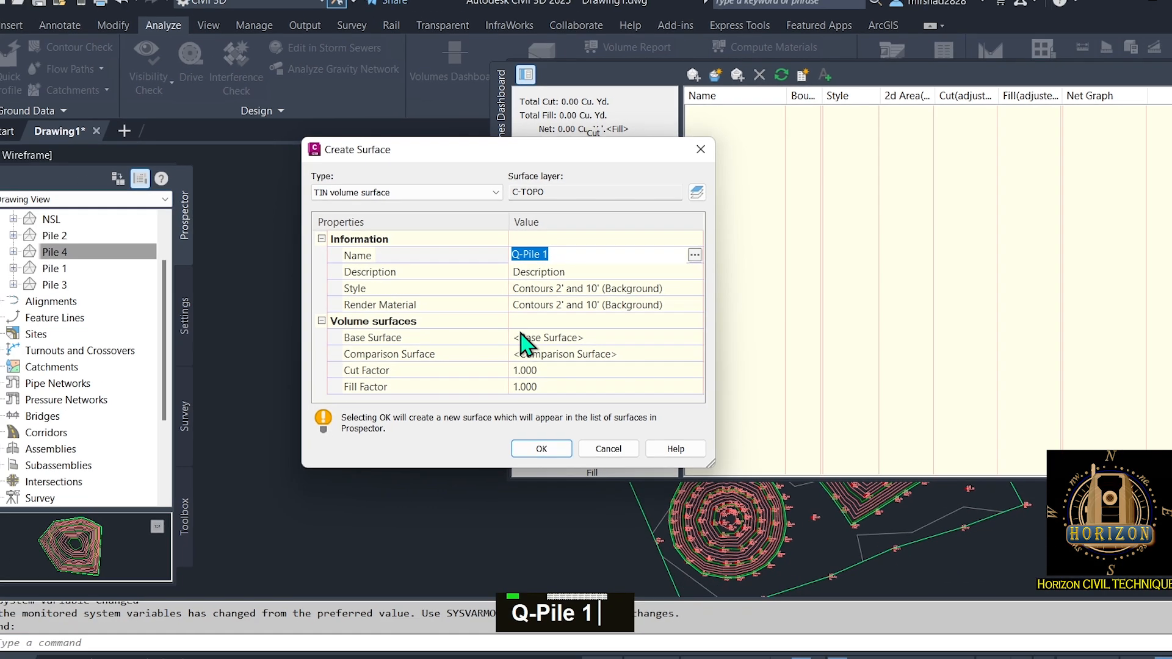
key("Return")
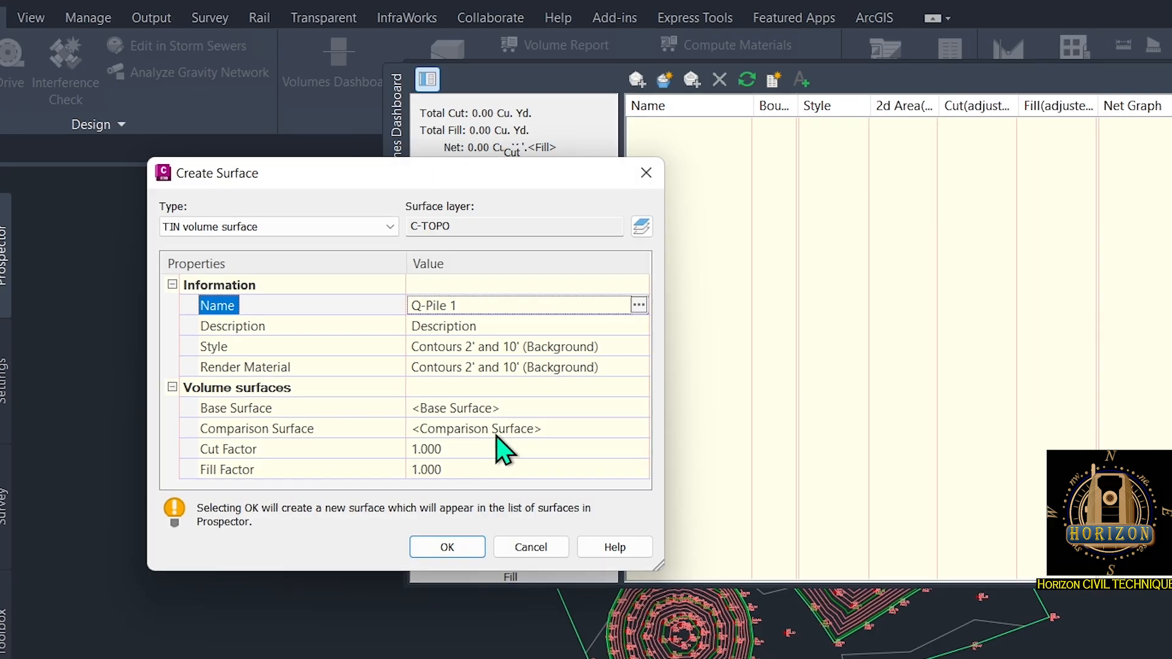
Create the Q-Pile 1 volume surface with NSL as base surface and Pile 1 as comparison surface.
left_click(717, 296)
left_click(637, 407)
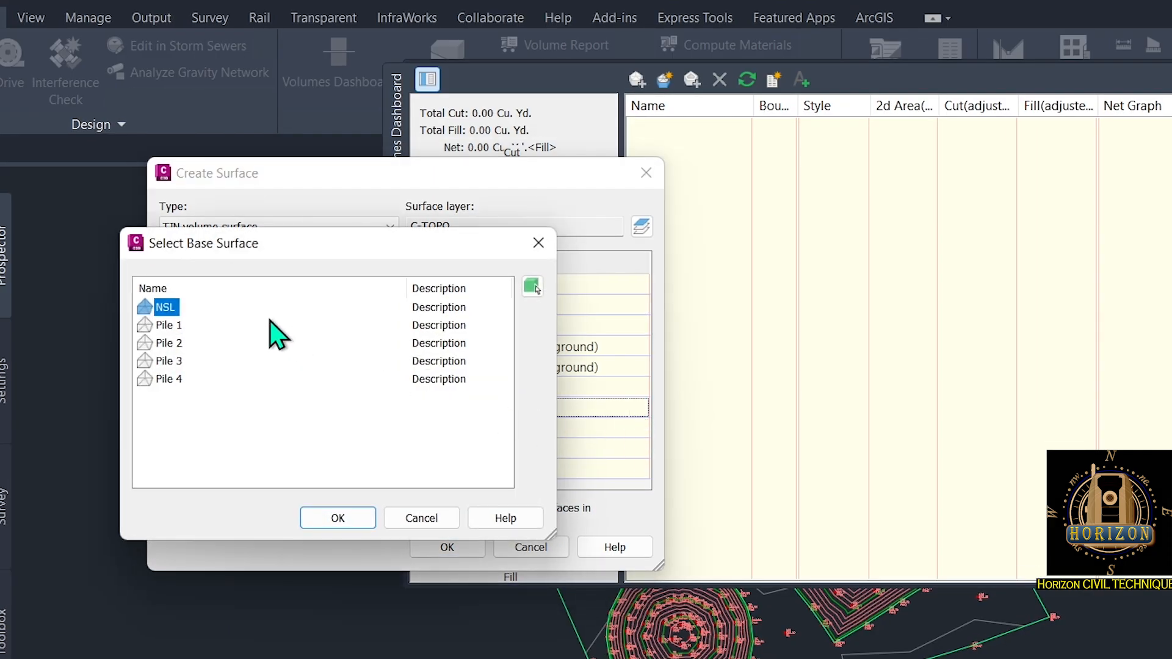
left_click(336, 518)
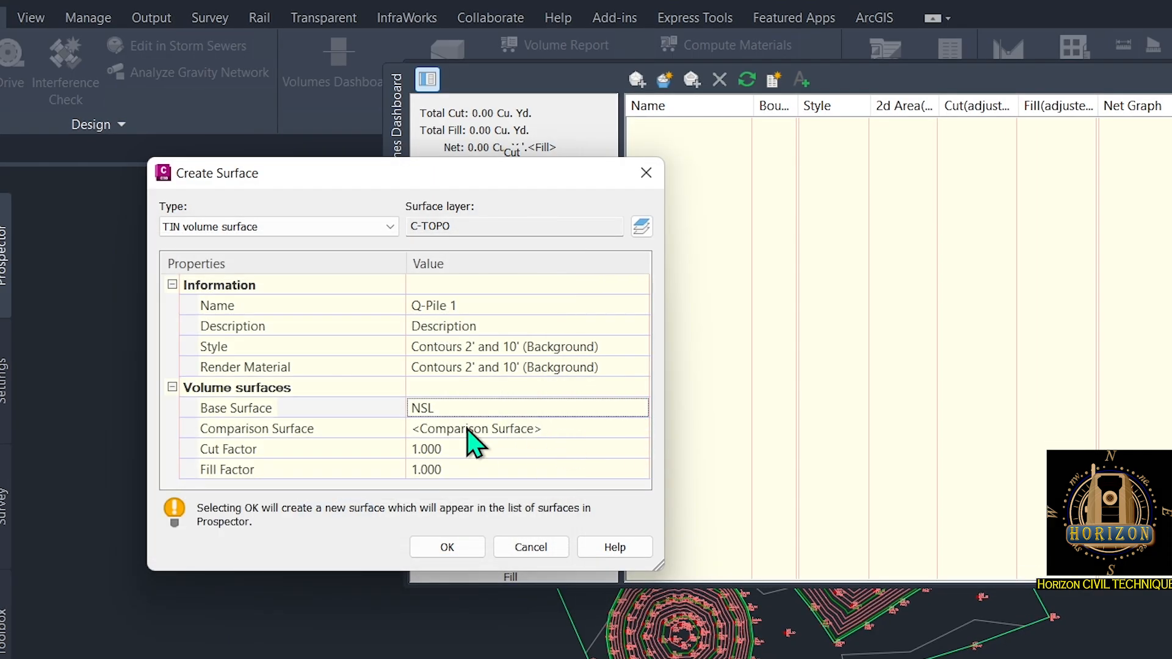
left_click(642, 432)
left_click(638, 429)
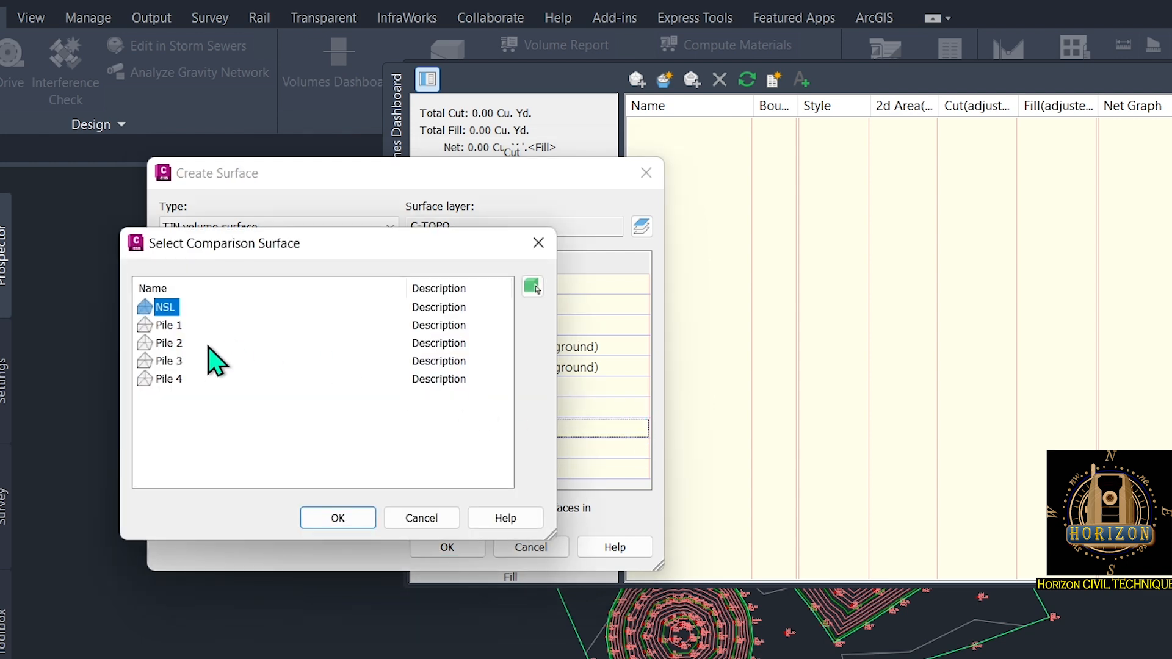
left_click(167, 325)
left_click(335, 518)
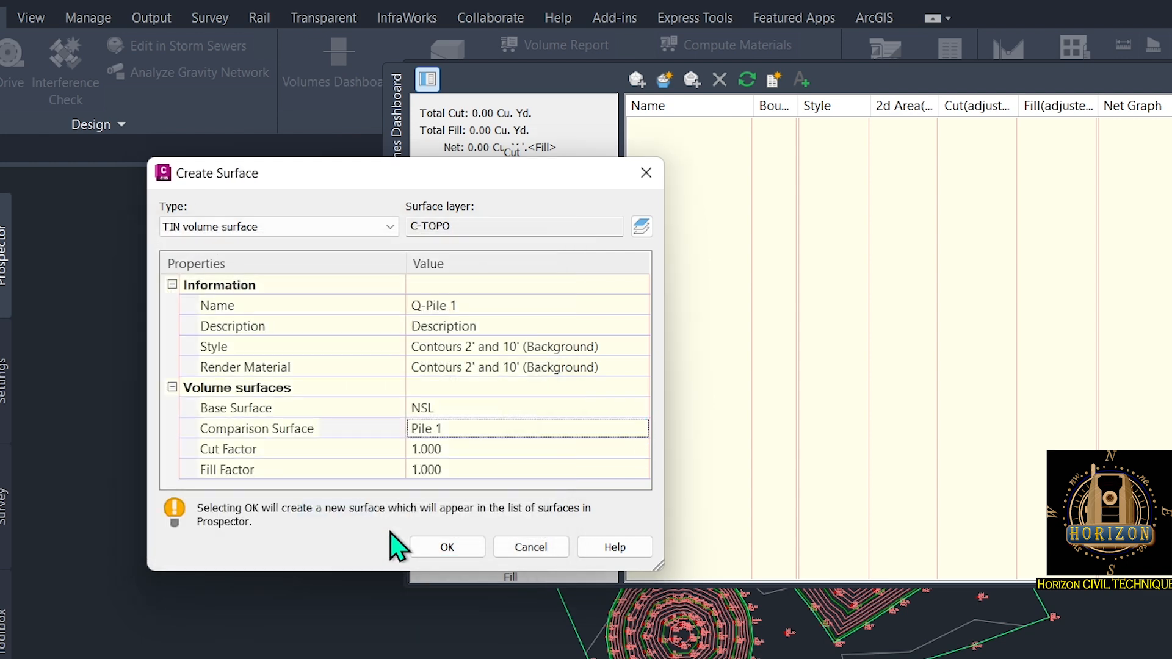
left_click(452, 549)
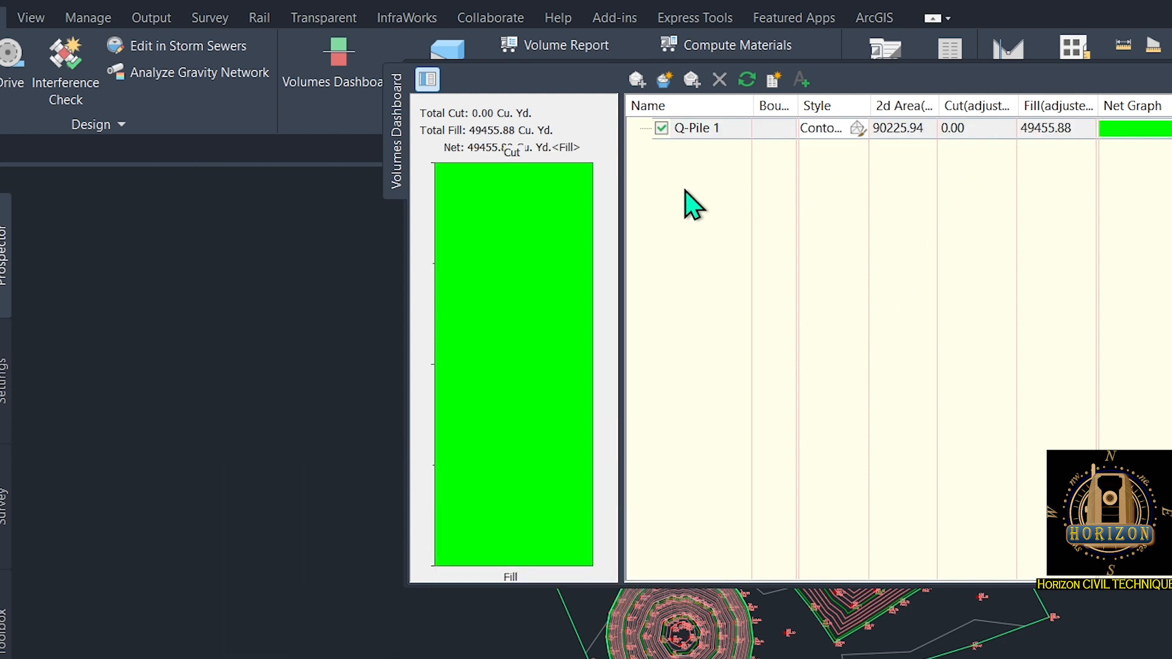
Start another TIN volume surface in the dashboard and name it Q-Pile 2.
left_click(661, 83)
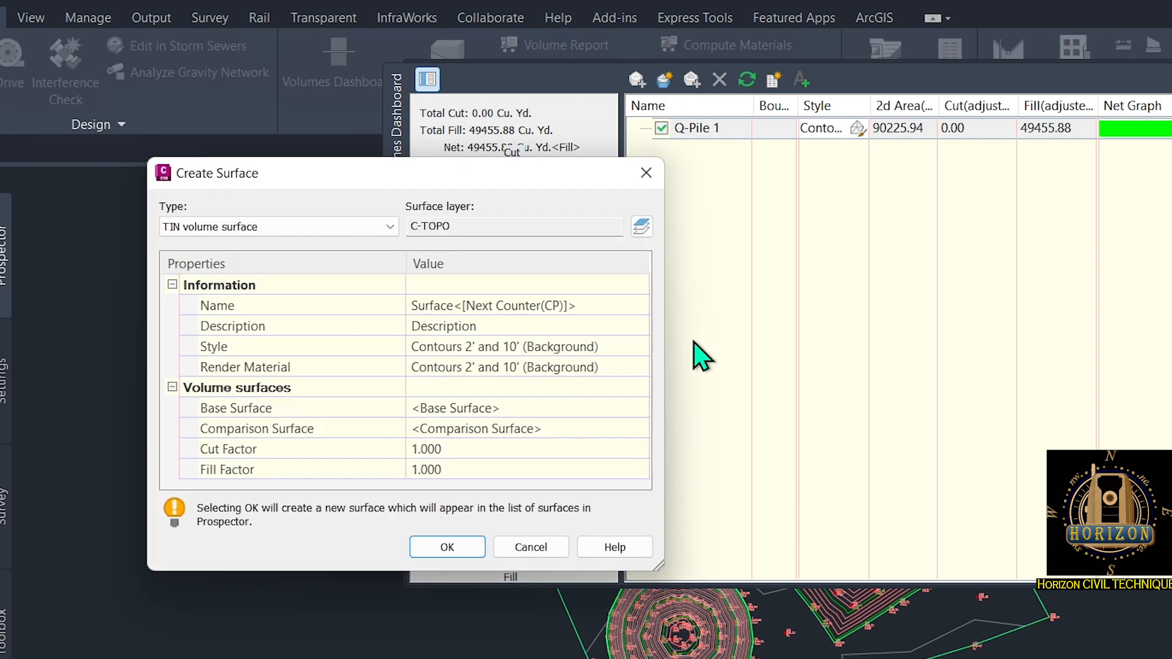
left_click(577, 305)
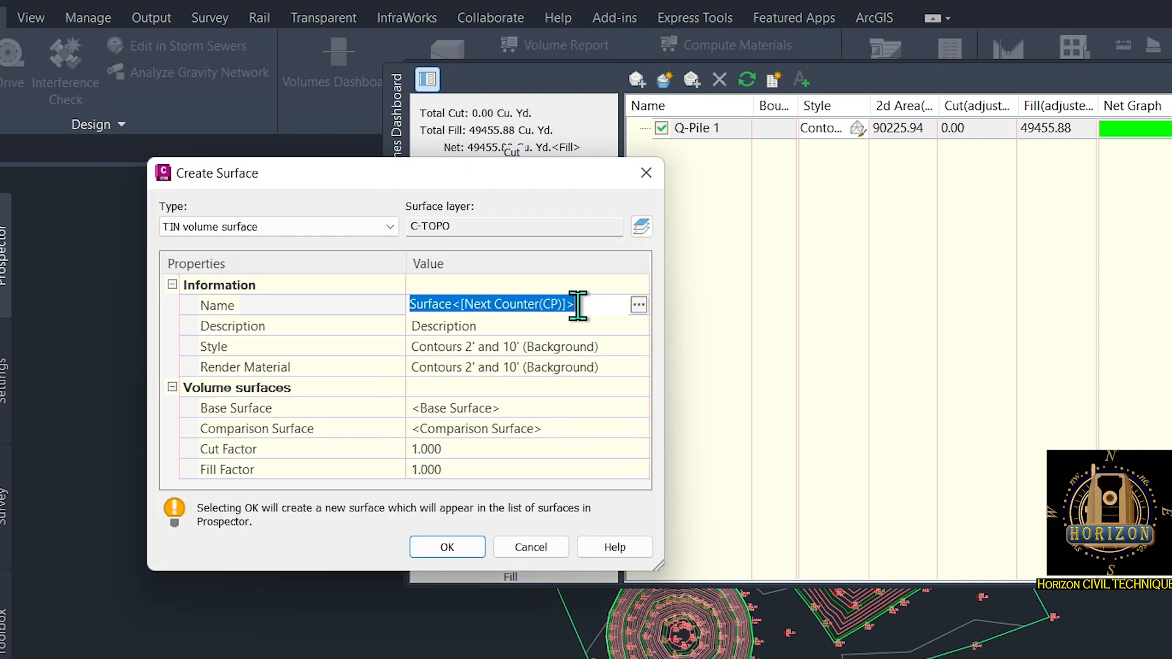
key("ctrl+v")
key("BackSpace")
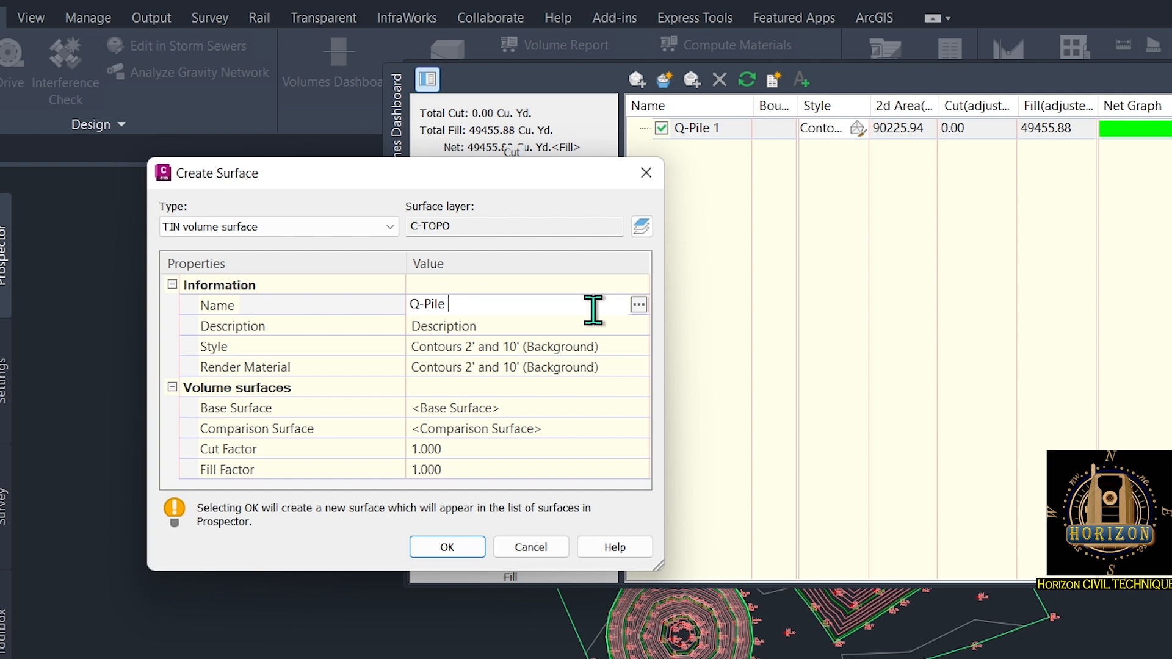
type("2")
Create the Q-Pile 2 volume surface with NSL as base surface and Pile 2 as comparison surface.
left_click(641, 410)
left_click(638, 408)
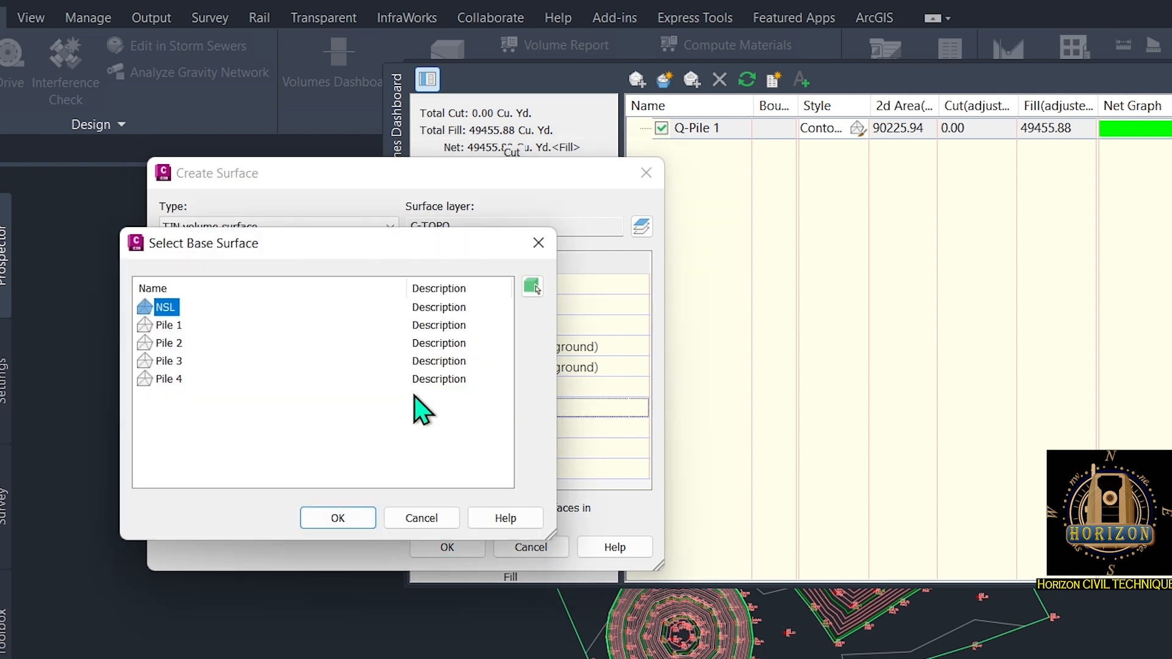
left_click(335, 518)
left_click(636, 429)
left_click(639, 427)
left_click(168, 343)
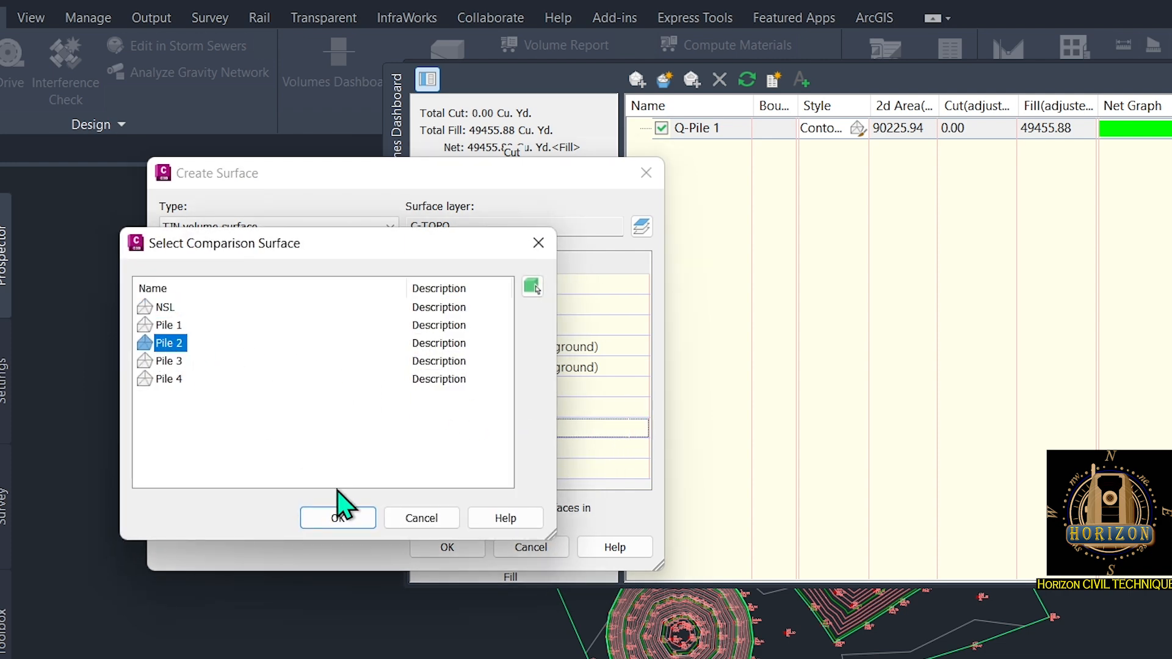
left_click(338, 517)
left_click(447, 547)
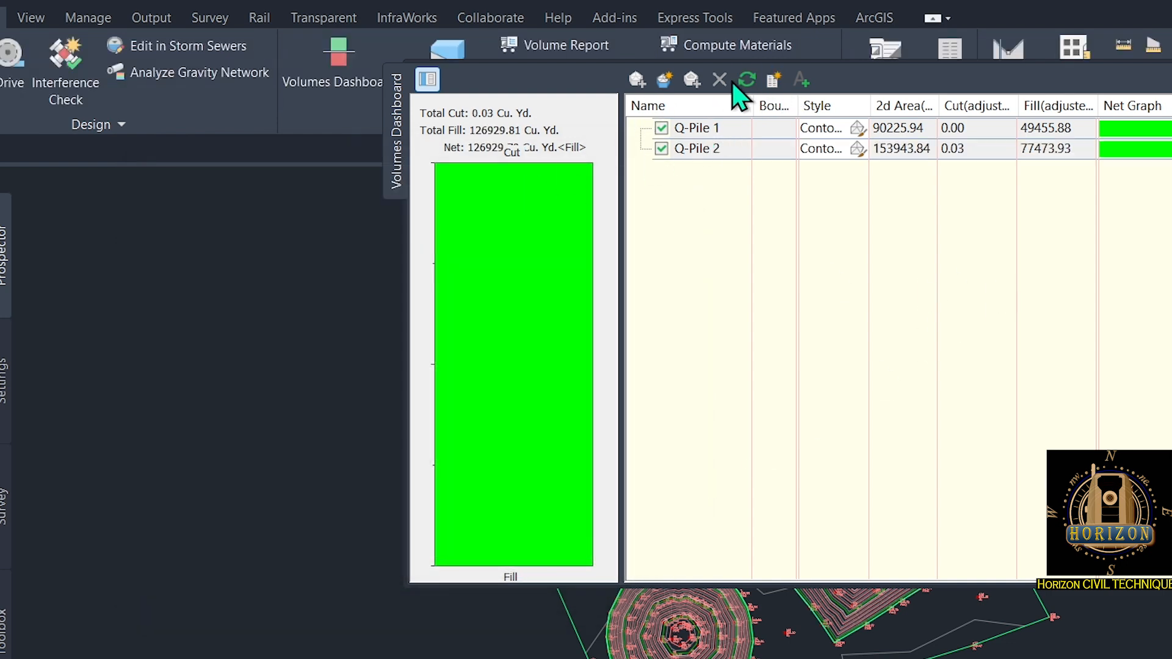
Start a third TIN volume surface in the dashboard and name it Q-Pile 3.
left_click(666, 81)
left_click(580, 303)
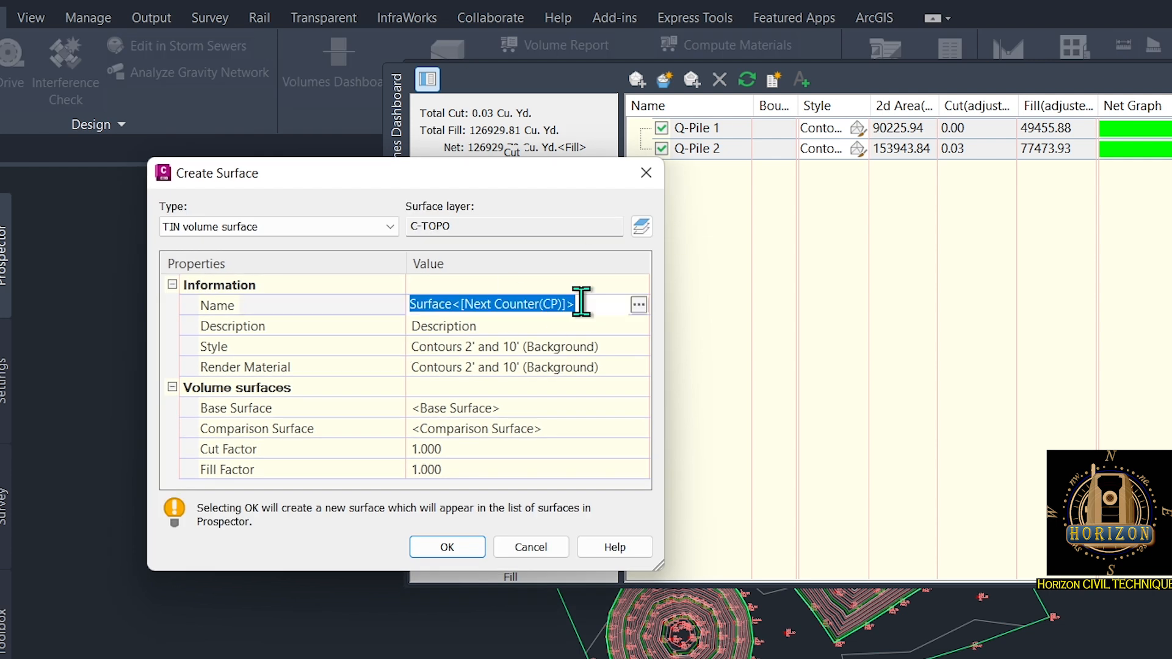
type("Q-Pile 1")
key("BackSpace")
type("3")
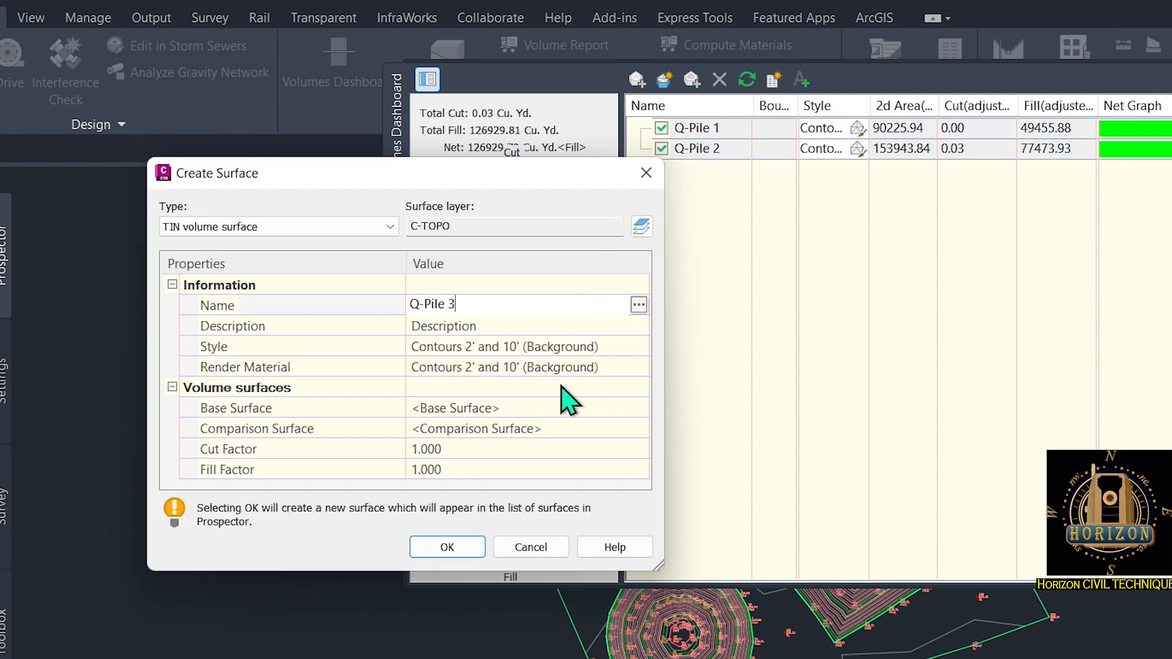
Create the Q-Pile 3 volume surface with NSL as base surface and Pile 3 as comparison surface.
left_click(543, 410)
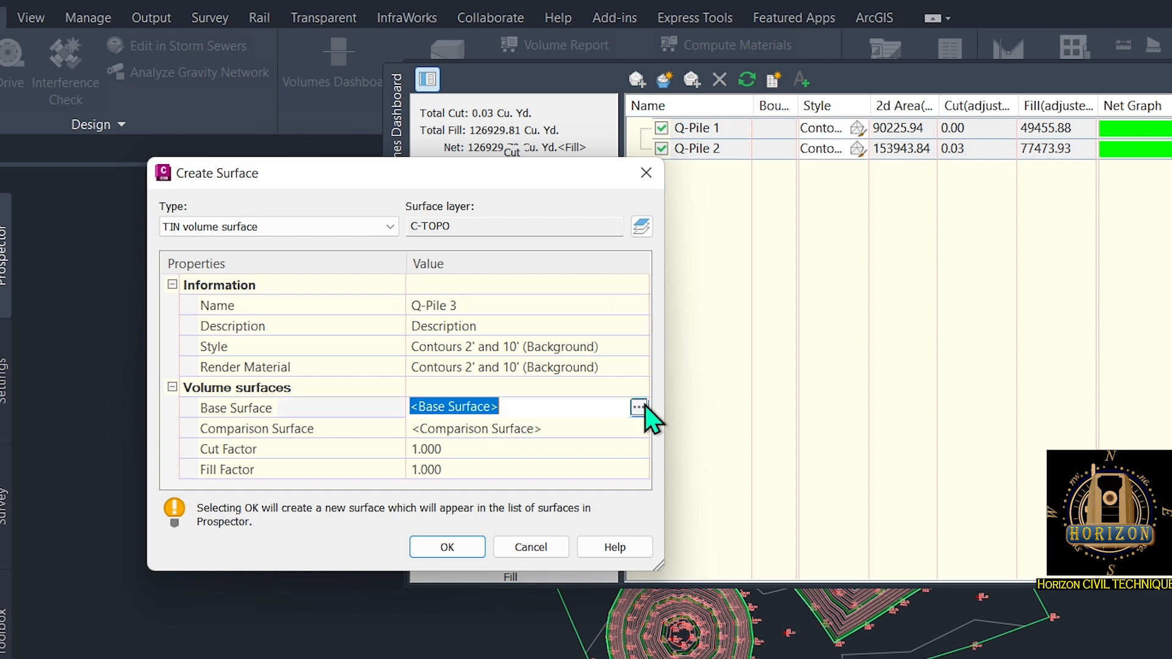
left_click(639, 407)
left_click(338, 518)
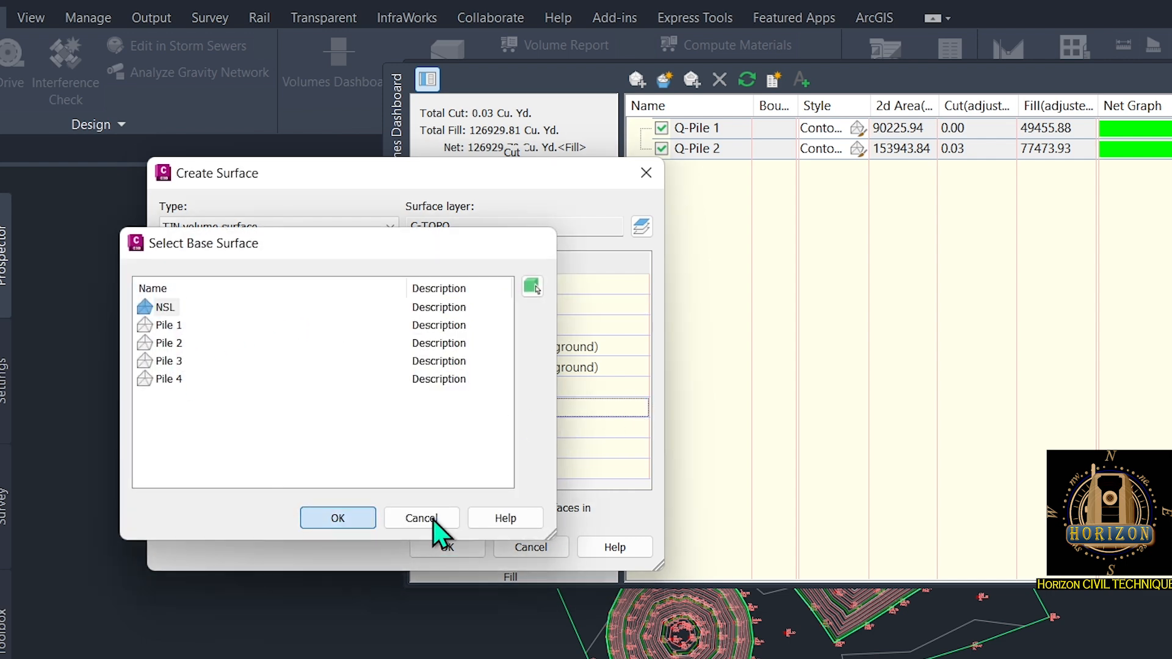
left_click(635, 429)
left_click(638, 428)
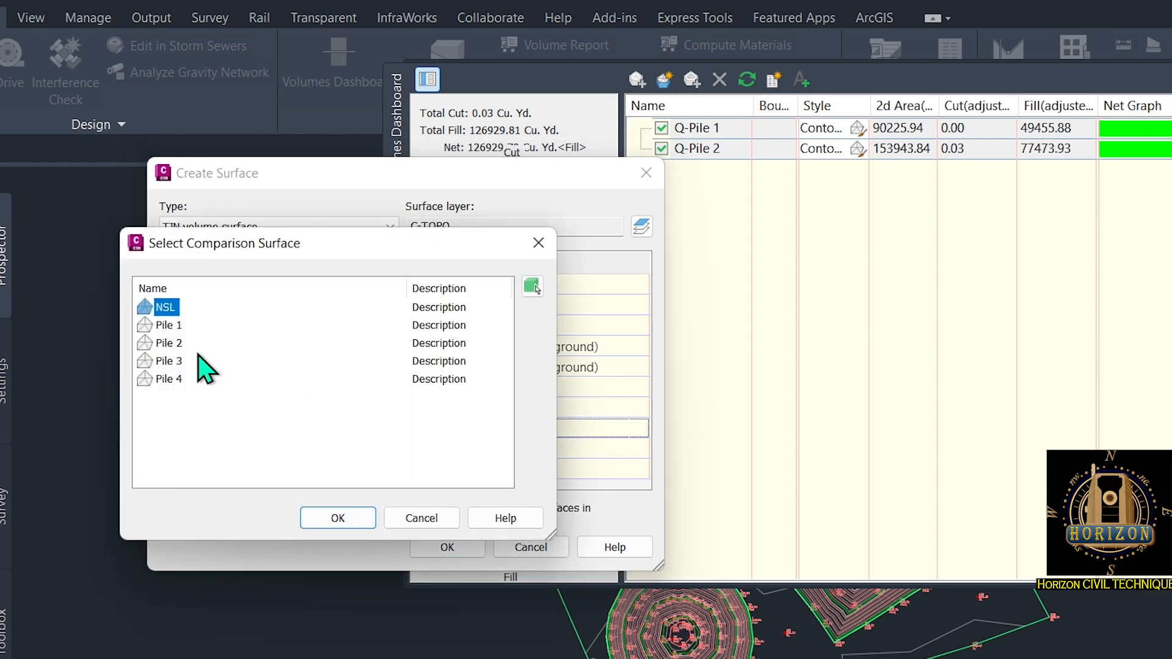
left_click(171, 363)
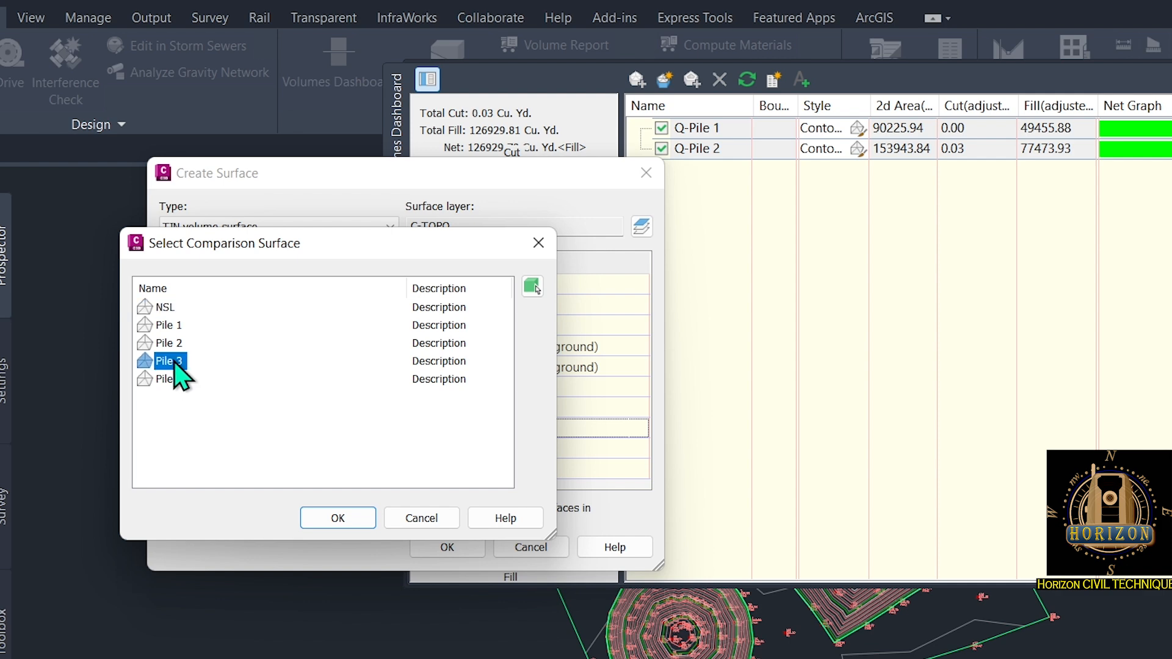
left_click(357, 520)
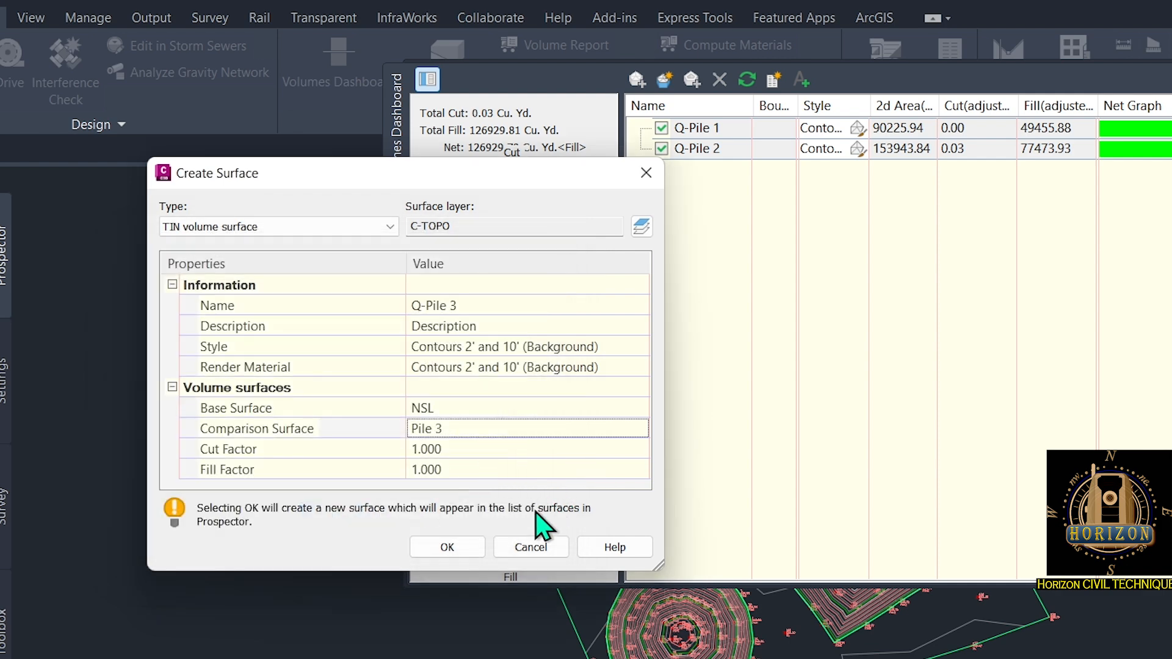
left_click(444, 547)
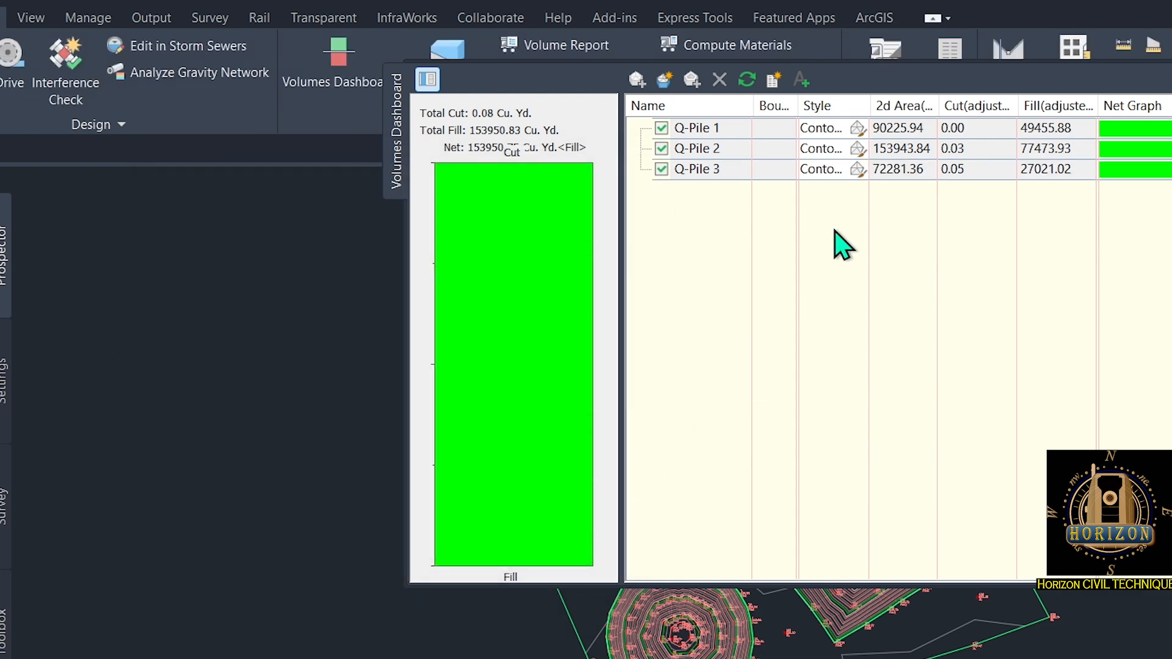
Start a fourth TIN volume surface in the dashboard and name it Q-Pile 4.
left_click(690, 81)
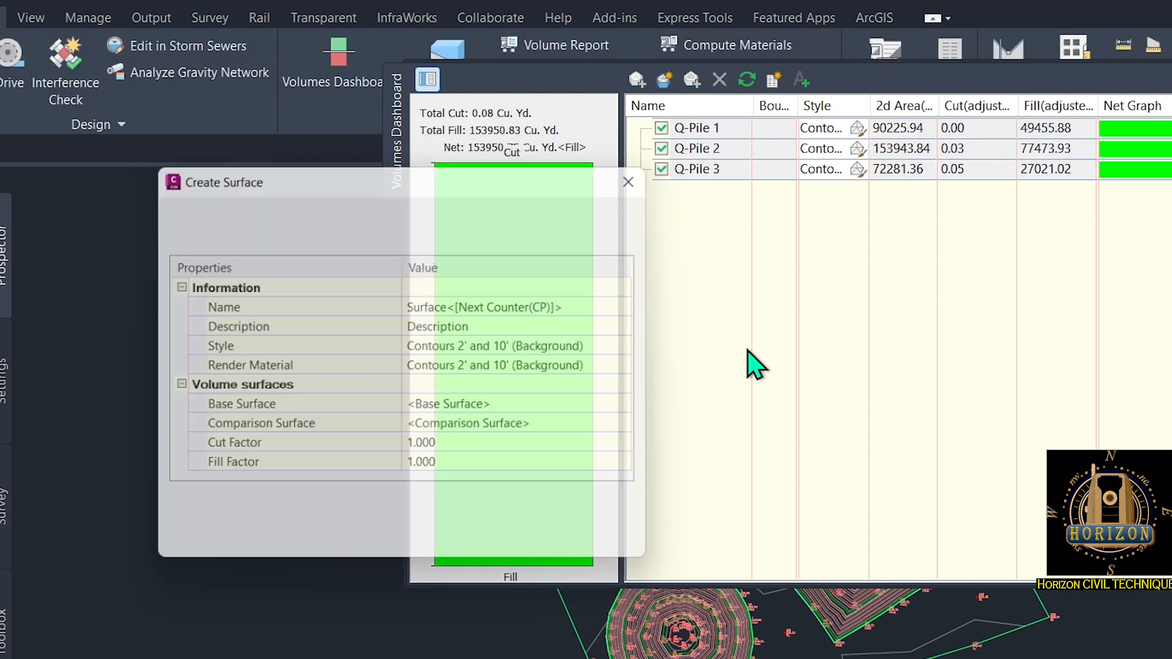
left_click(594, 304)
key("ctrl+v")
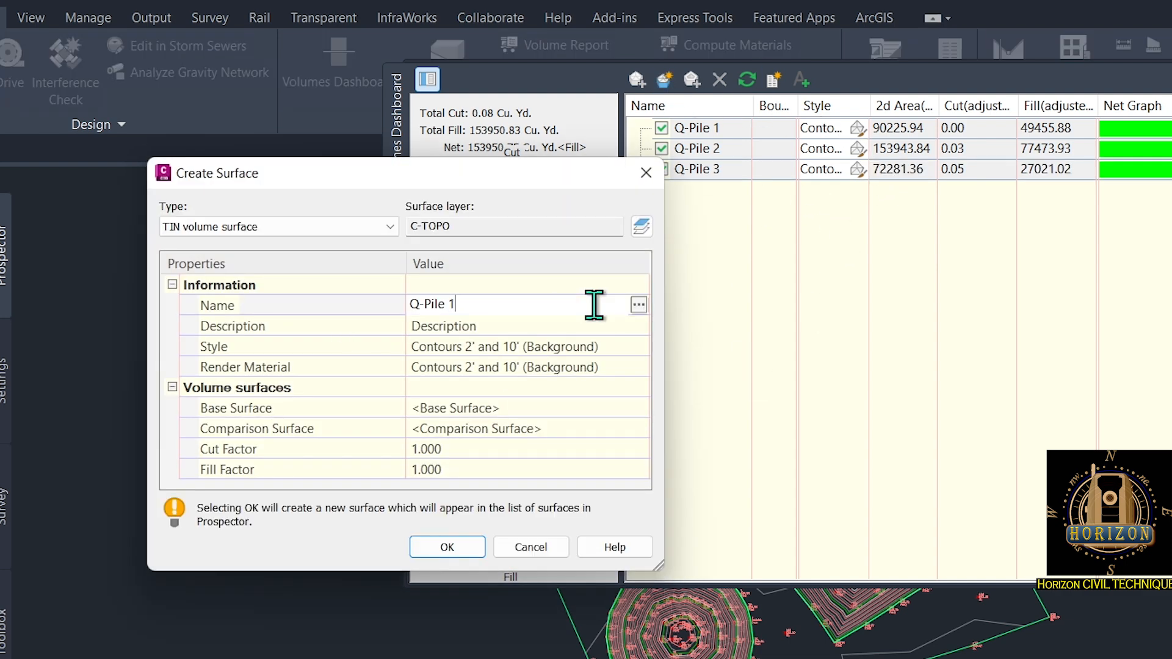
key("BackSpace")
type("4")
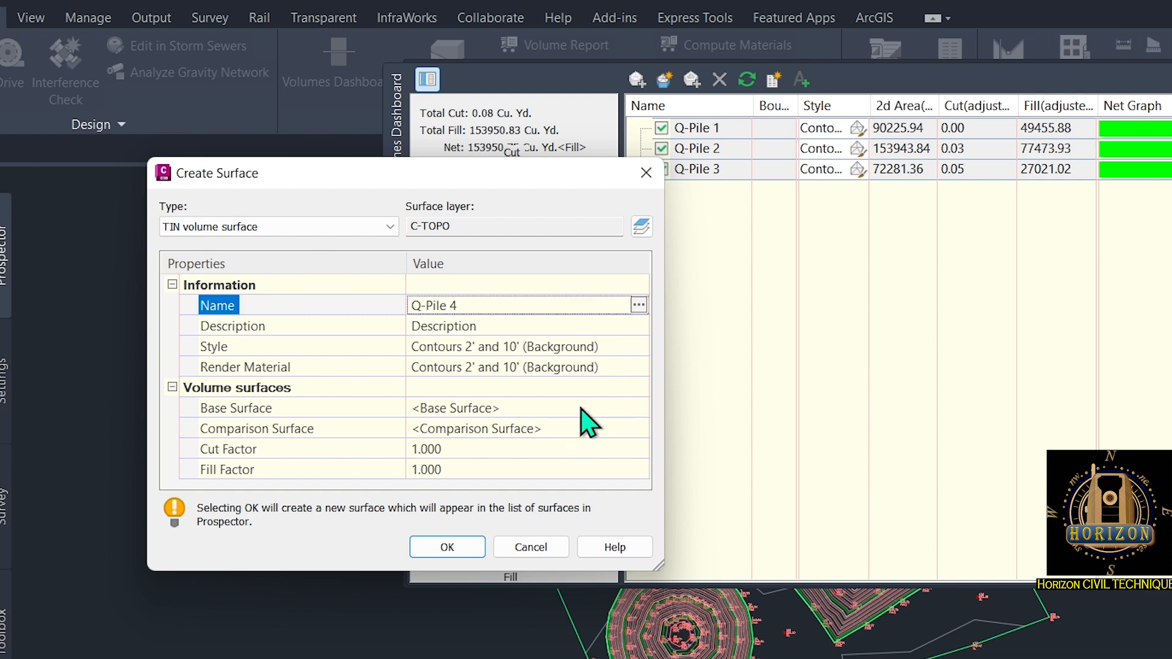
Create the Q-Pile 4 volume surface with NSL as base surface and Pile 4 as comparison surface.
left_click(578, 410)
left_click(639, 408)
left_click(339, 518)
left_click(586, 429)
left_click(639, 428)
left_click(165, 379)
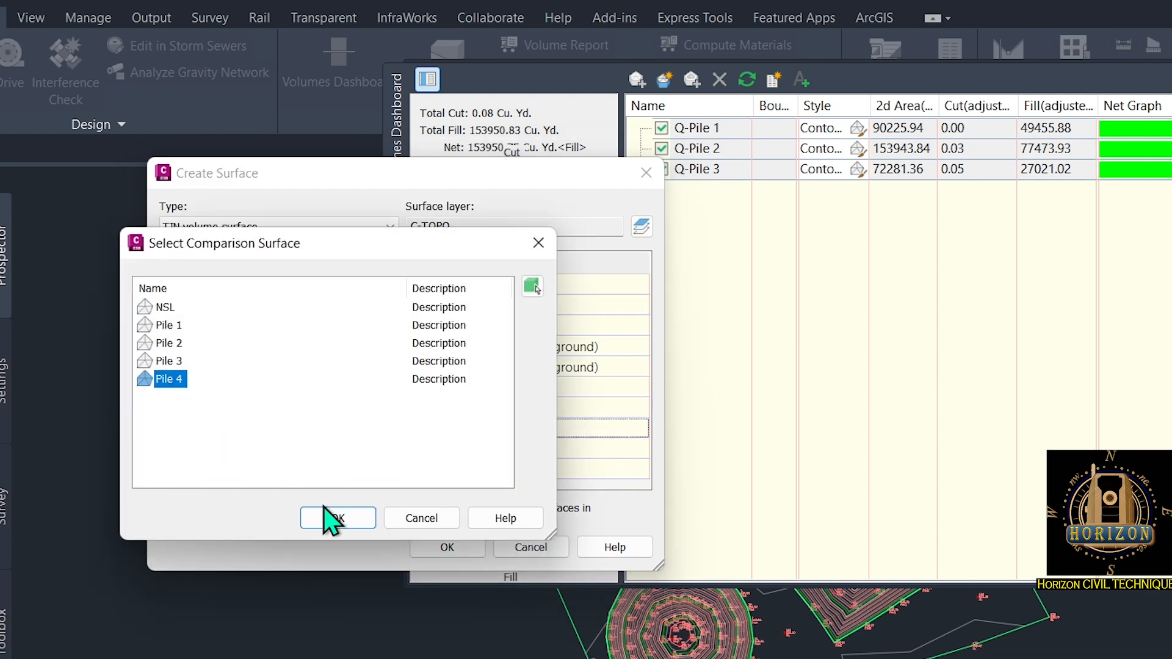
left_click(338, 518)
left_click(449, 545)
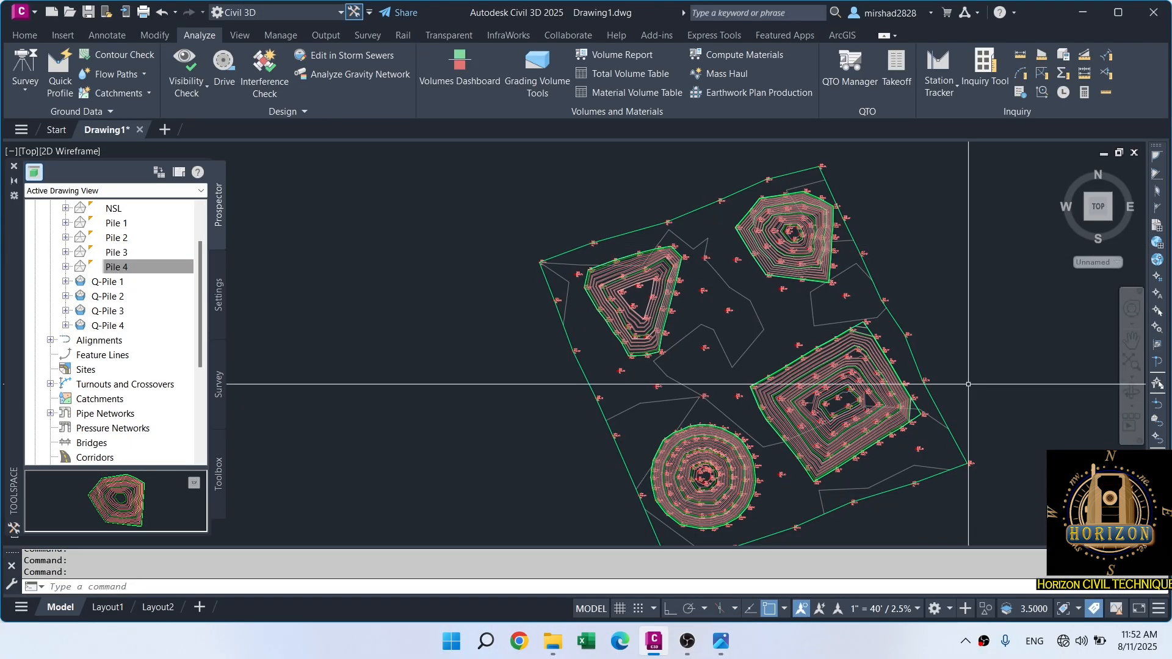
Collapse the Surfaces branch and examine the contours and point labels of the Pile 2 area in the drawing.
scroll(813, 391, "up", 5)
middle_click_drag(813, 382, 749, 293)
scroll(116, 250, "up", 2)
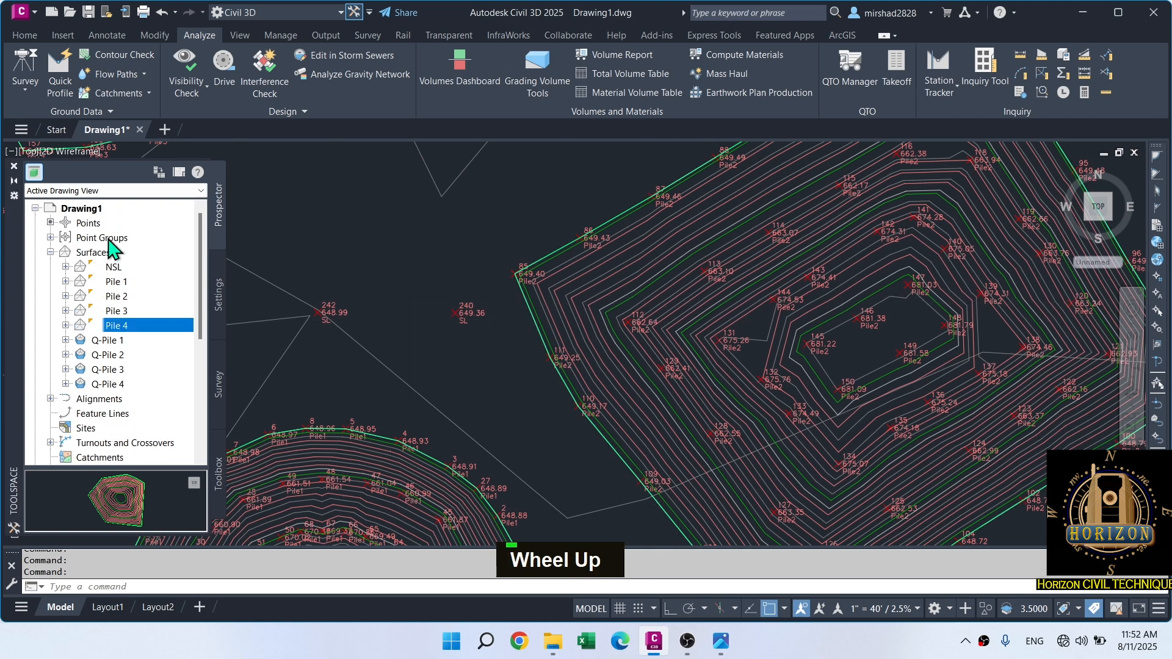
left_click(50, 252)
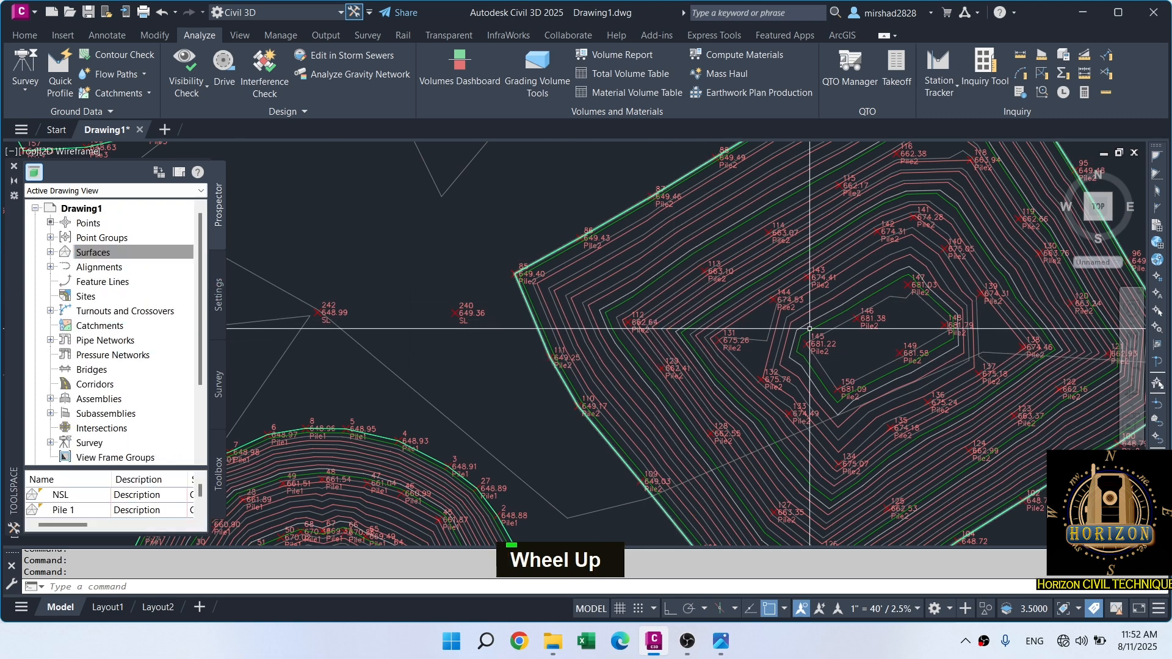
scroll(857, 303, "down", 6)
scroll(855, 323, "up", 6)
middle_click_drag(831, 315, 792, 365)
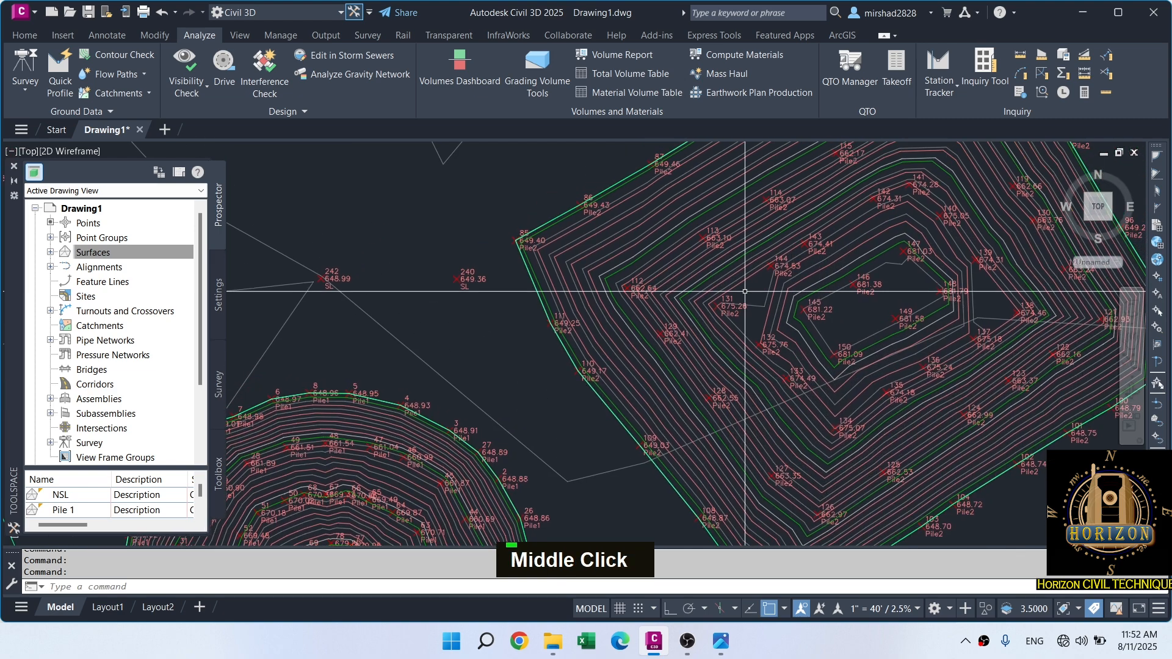
Examine the Pile 2 top, comparing the Pile 2 and NSL surface elevations, and check the volume surface at its edge.
middle_click_drag(745, 297, 628, 348)
scroll(720, 247, "up", 4)
mouse_move(720, 247)
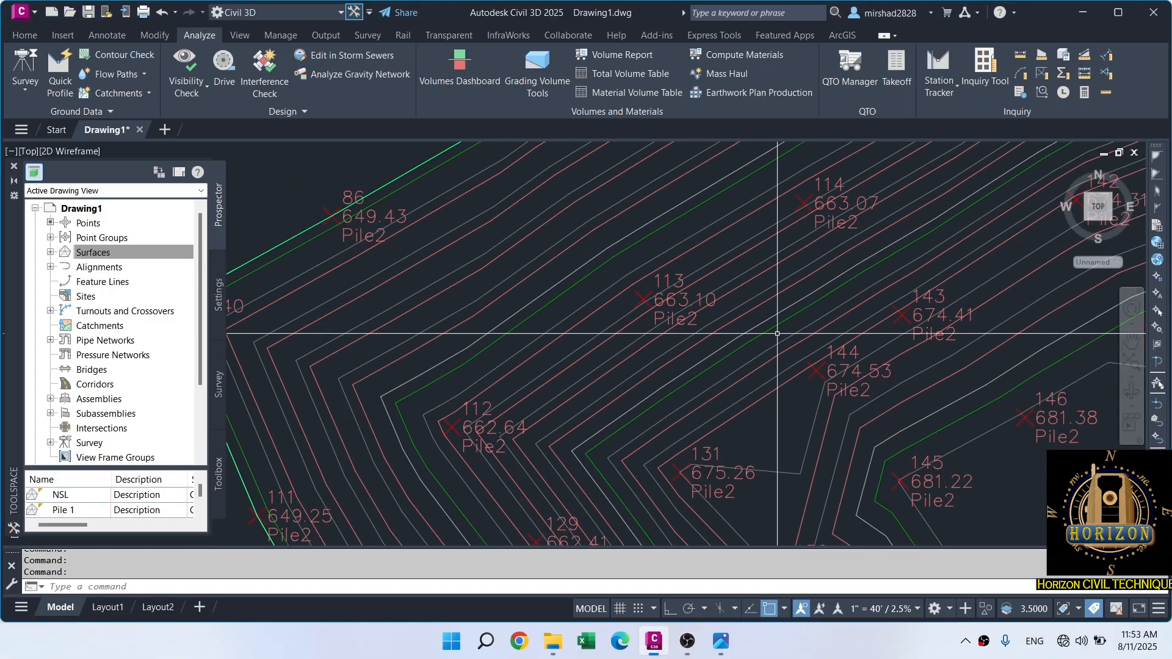
scroll(745, 348, "down", 4)
scroll(891, 390, "up", 4)
middle_click_drag(890, 391, 752, 368)
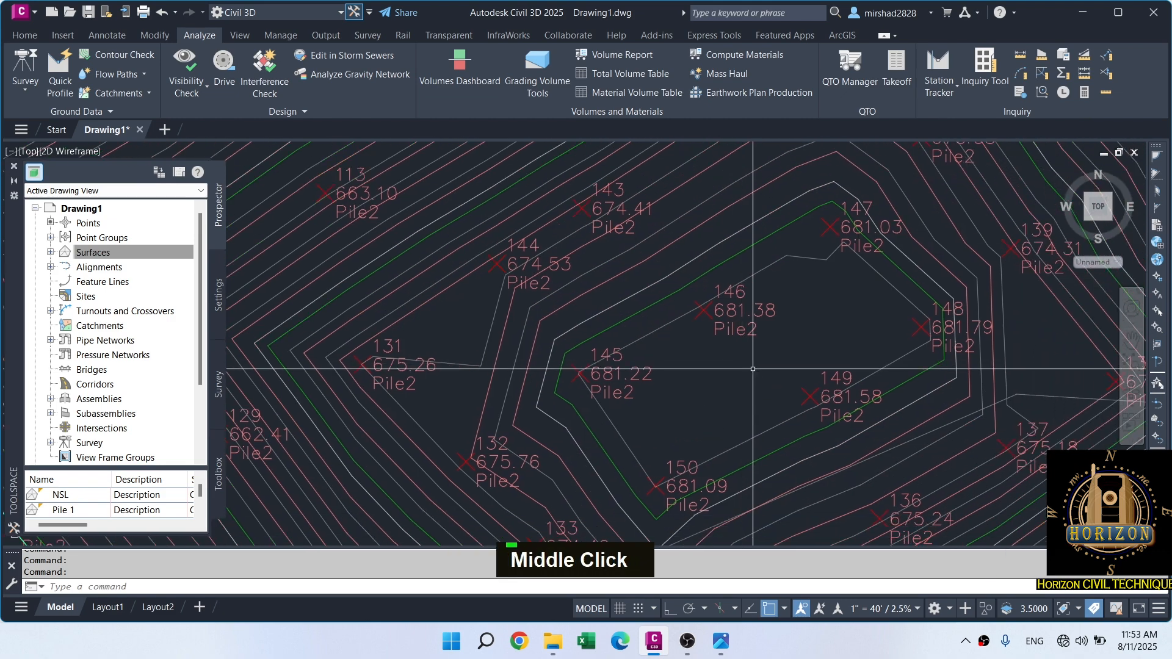
mouse_move(753, 368)
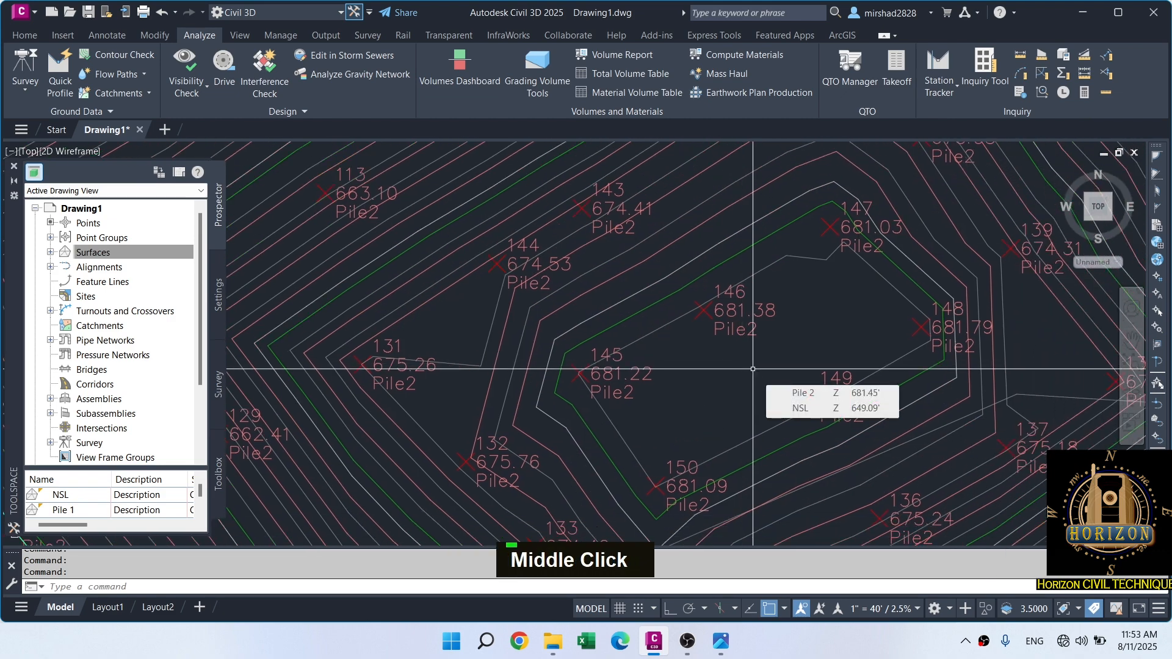
key("alt")
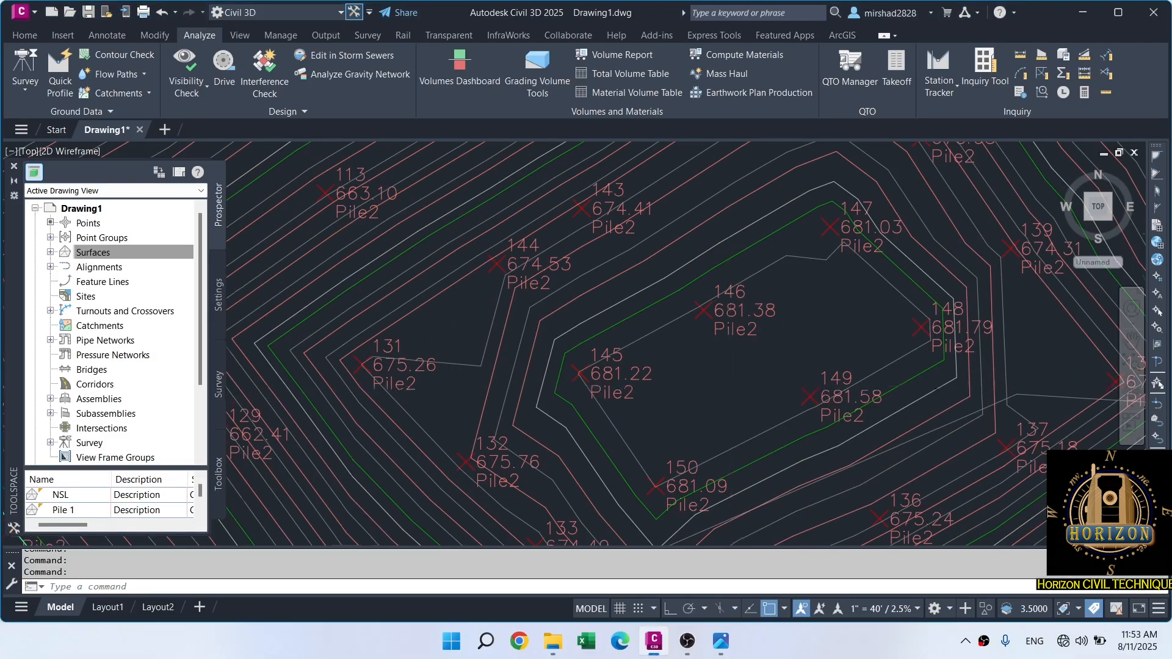
scroll(753, 369, "down", 8)
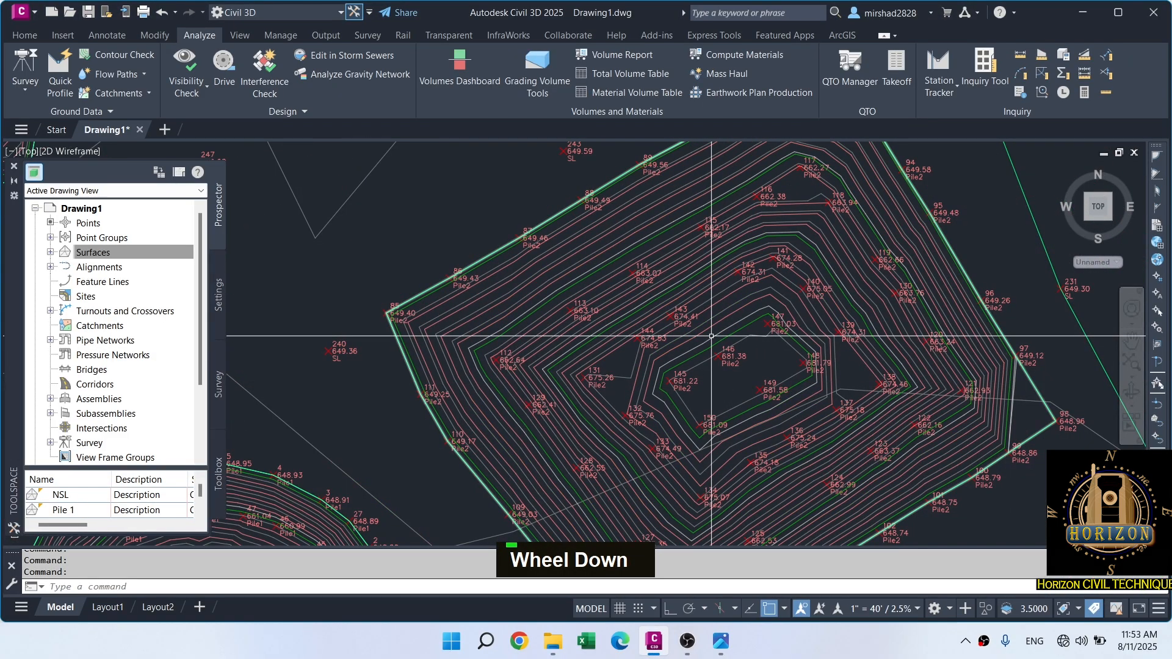
scroll(711, 336, "down", 3)
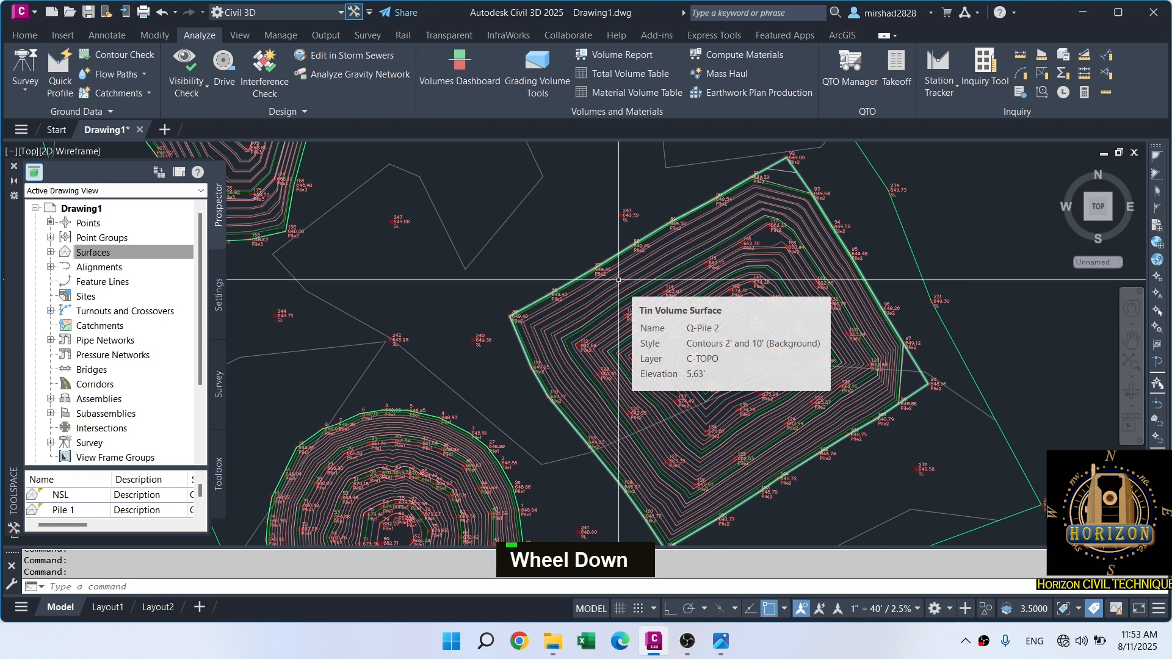
Reopen the Volumes Dashboard and generate the cut/fill report for Q-Pile 1 to Q-Pile 4.
left_click(461, 64)
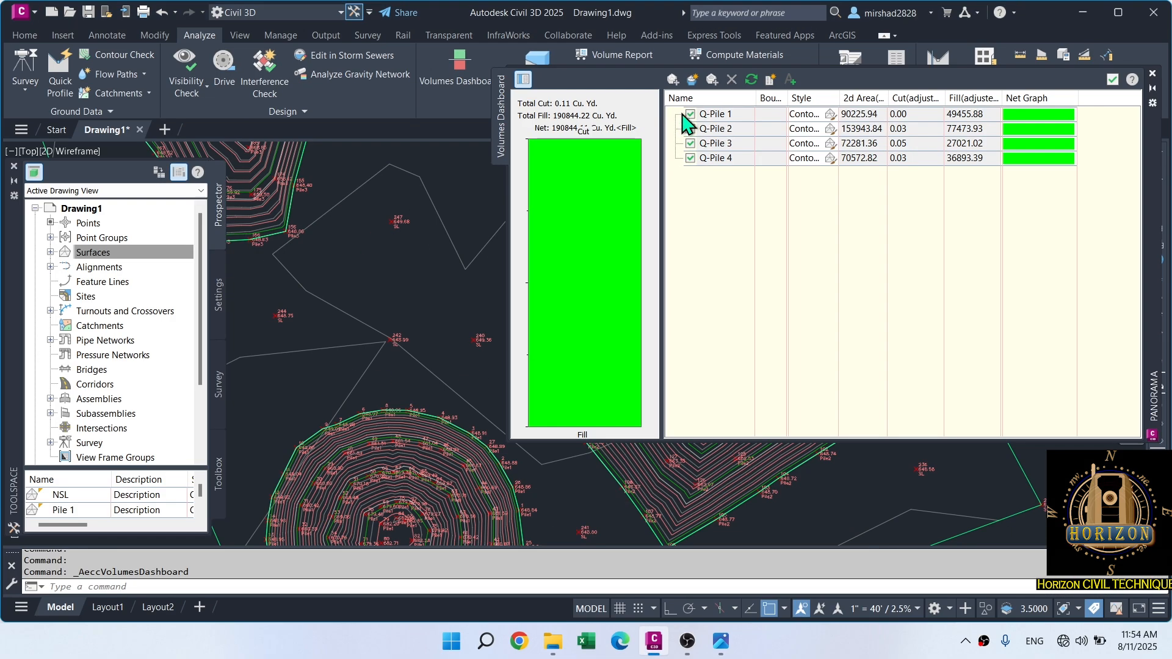
left_click(769, 80)
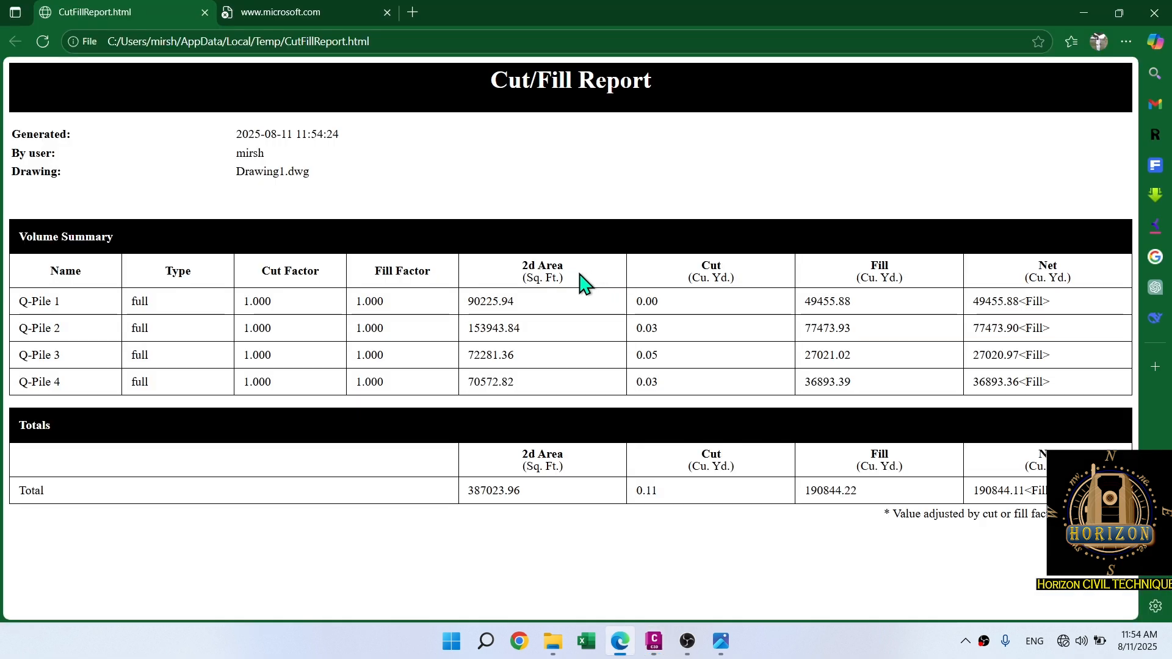